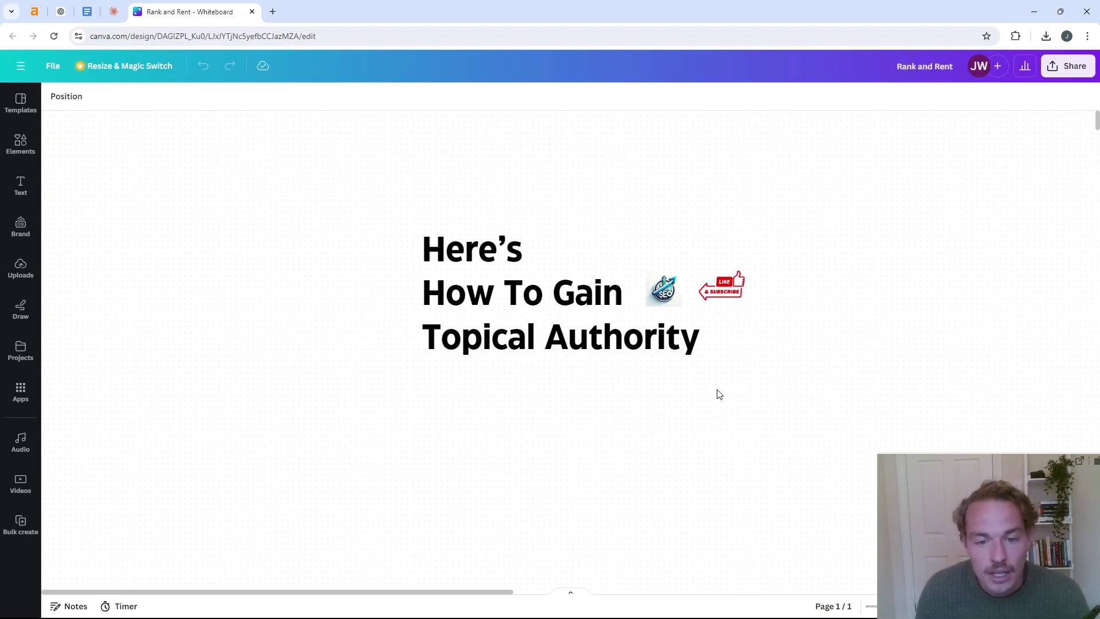
Scroll the Rank and Rent whiteboard down to the Topical Authority heading and its definition
scroll(719, 397, down, 1)
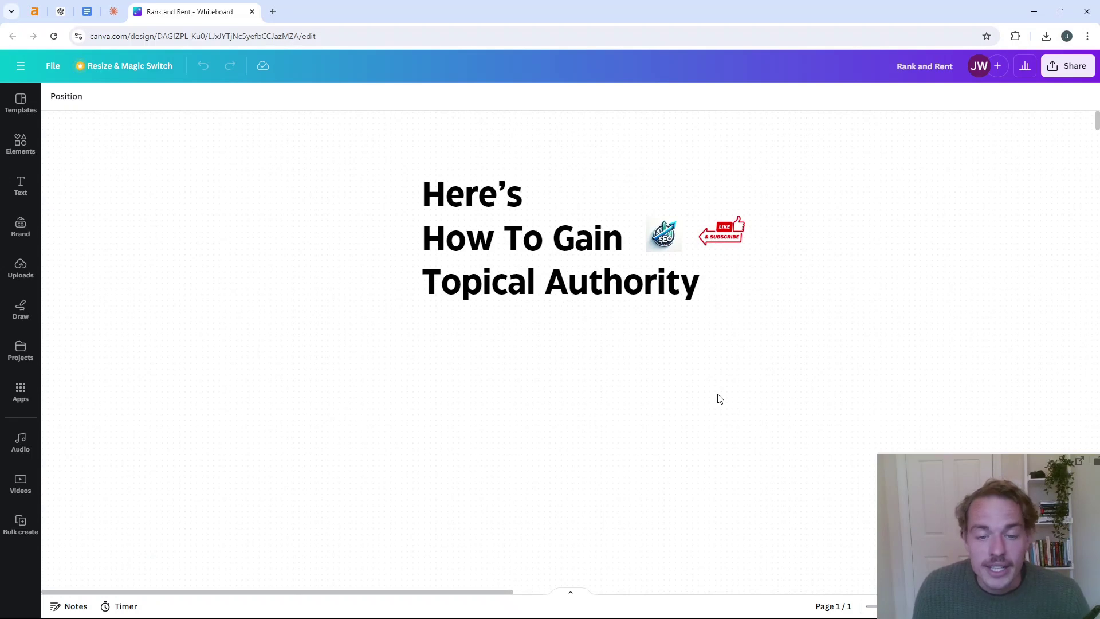
scroll(791, 387, down, 3)
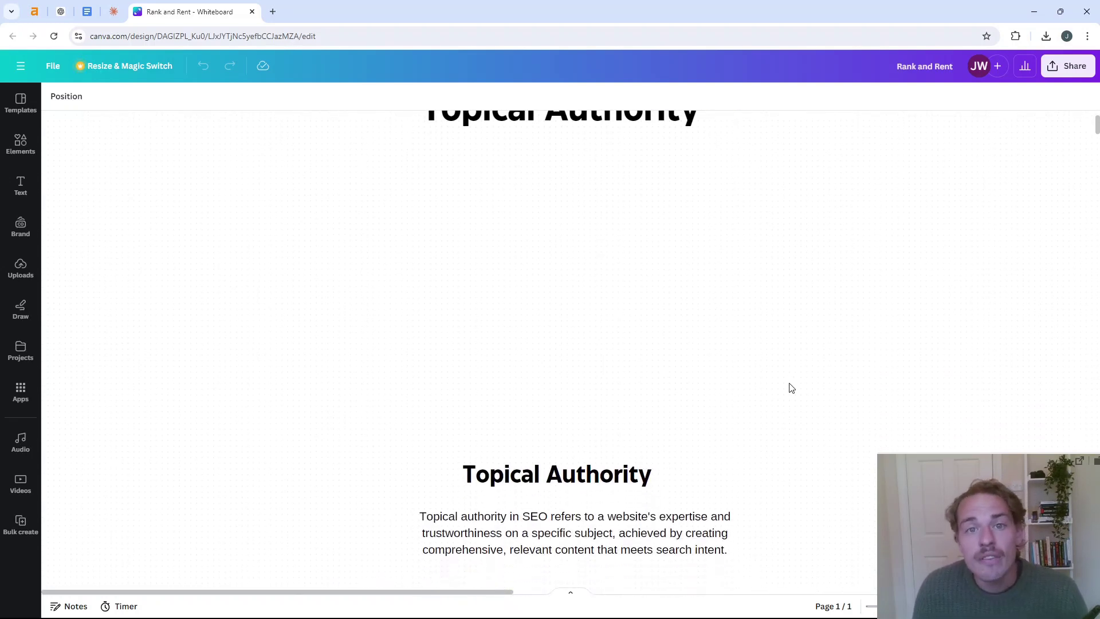
scroll(791, 388, down, 1)
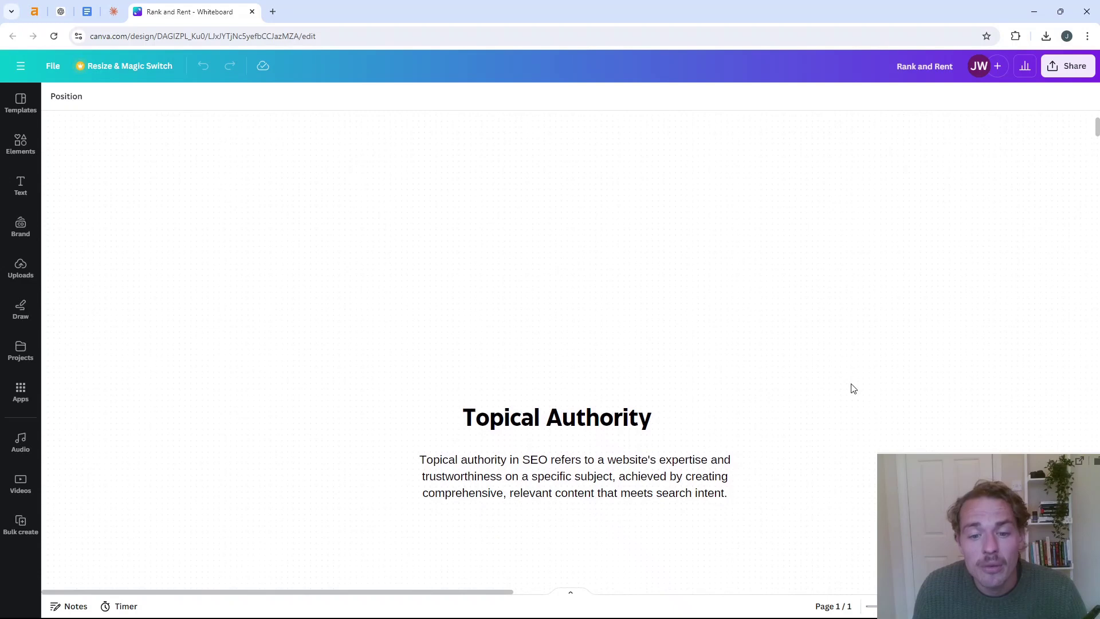
scroll(854, 389, down, 1)
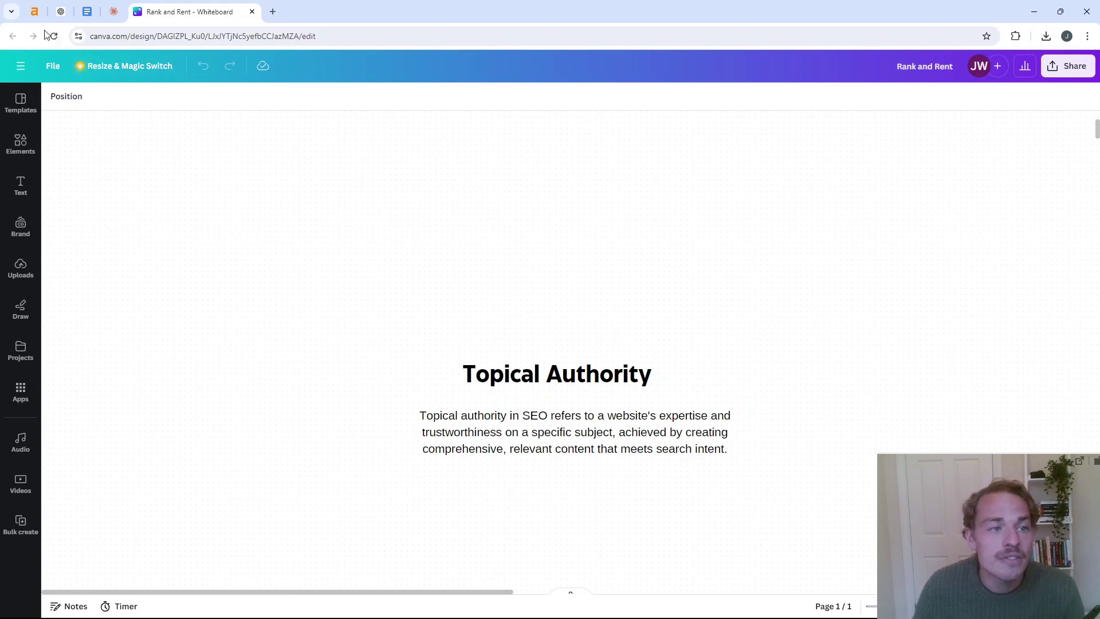
Read the introduction of Ahrefs' 'What Is Topical Authority in SEO & How to Build It', then return to the whiteboard
click(34, 11)
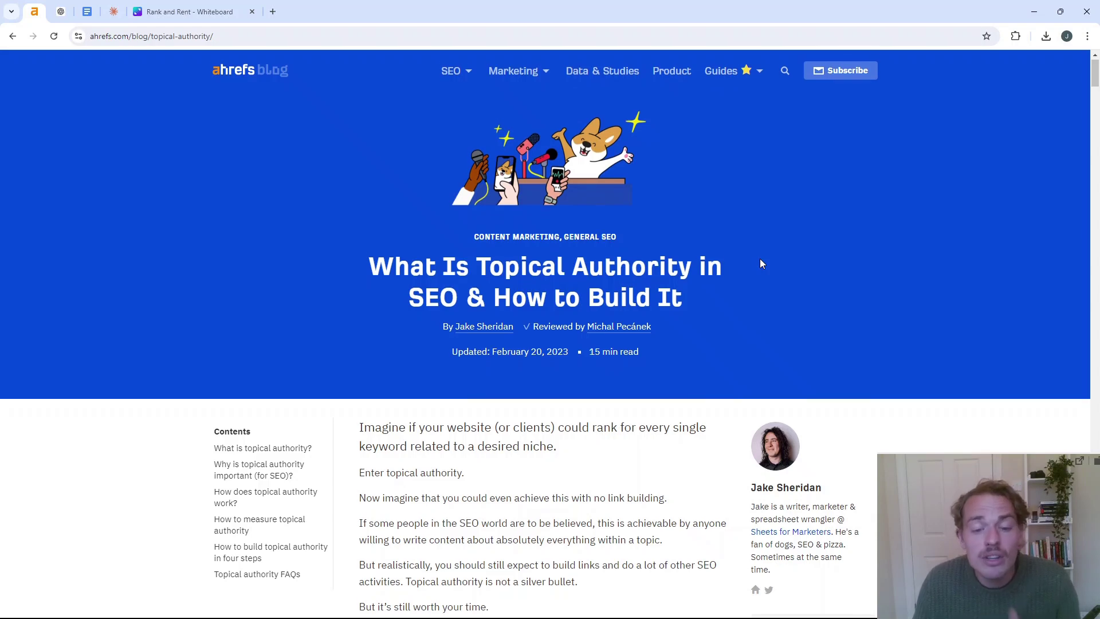
scroll(761, 264, down, 2)
scroll(760, 263, down, 2)
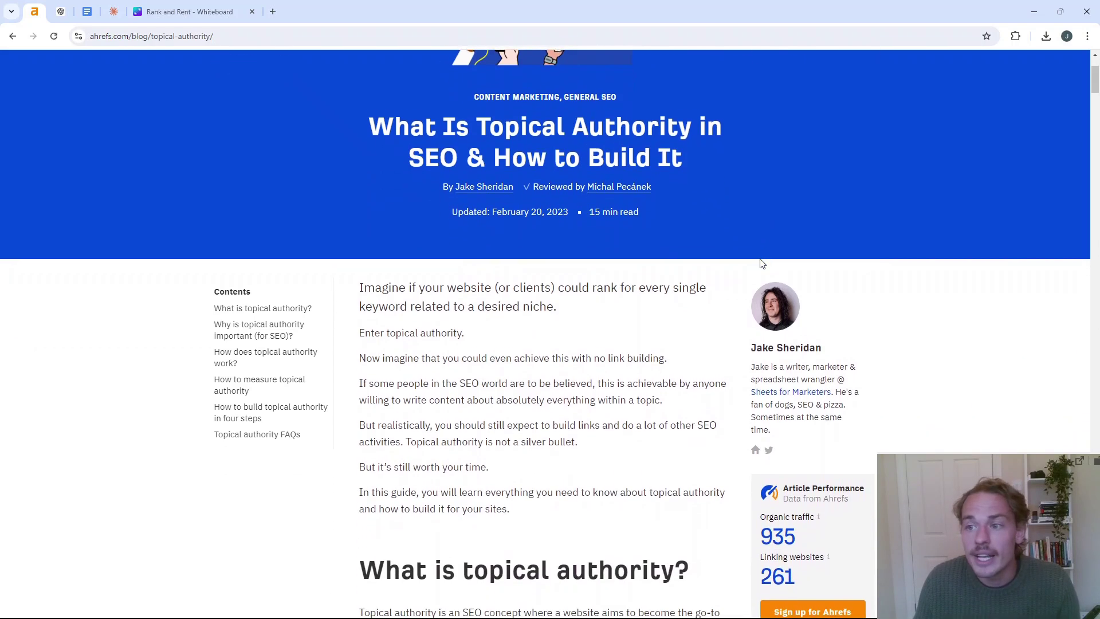
scroll(674, 312, down, 2)
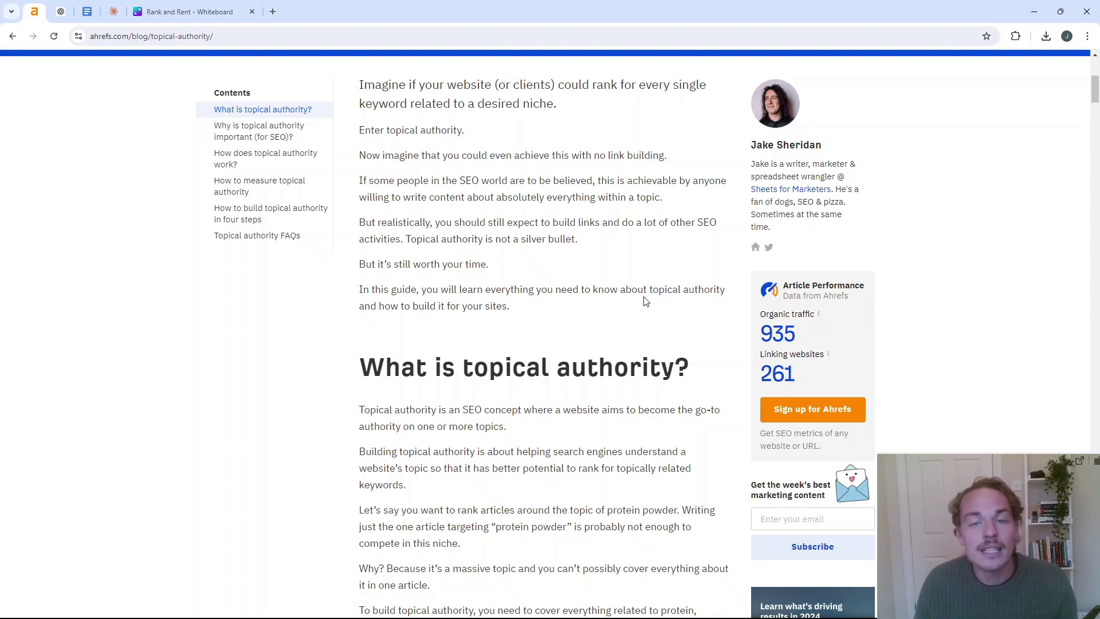
click(167, 12)
Scroll past Notes to the internal linking tips and the homepage-service pages-articles architecture diagram
scroll(596, 251, down, 5)
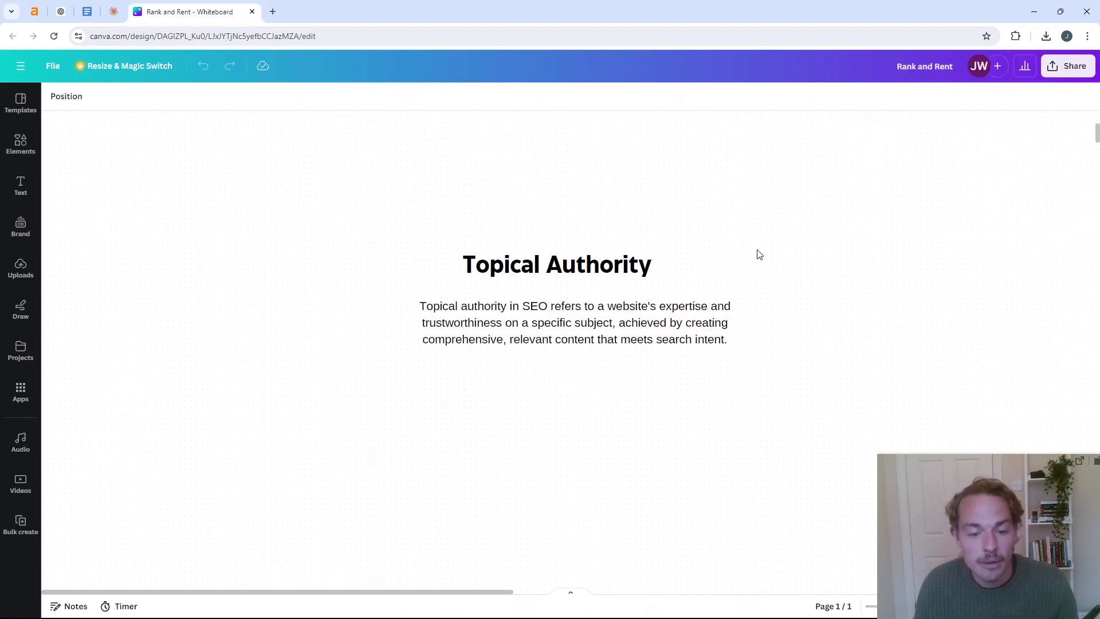
scroll(764, 255, down, 5)
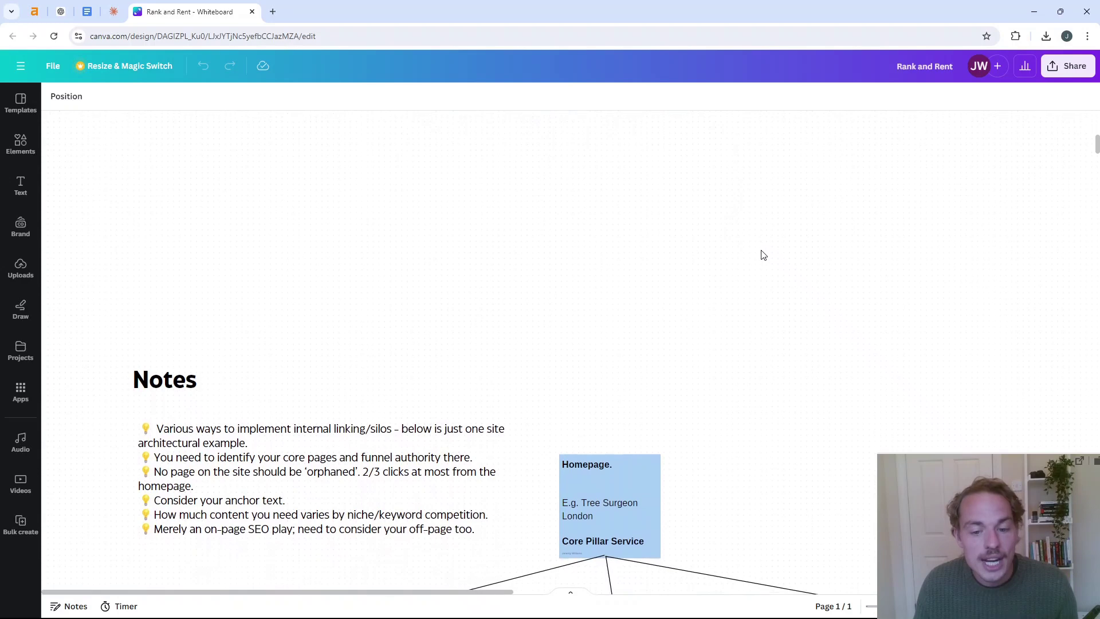
scroll(764, 255, down, 2)
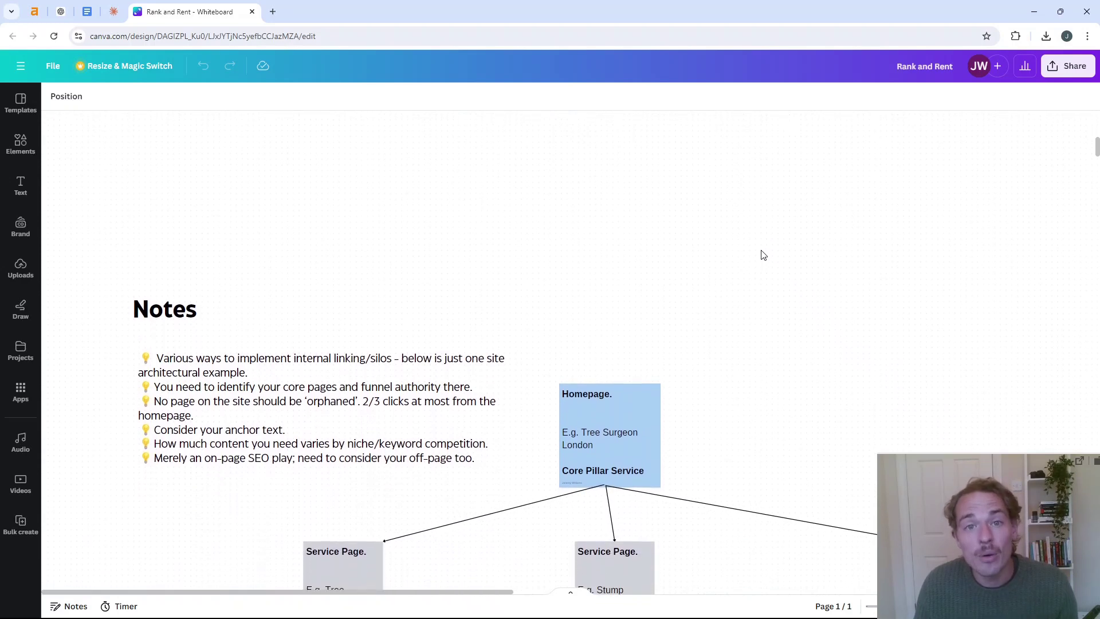
scroll(810, 280, down, 2)
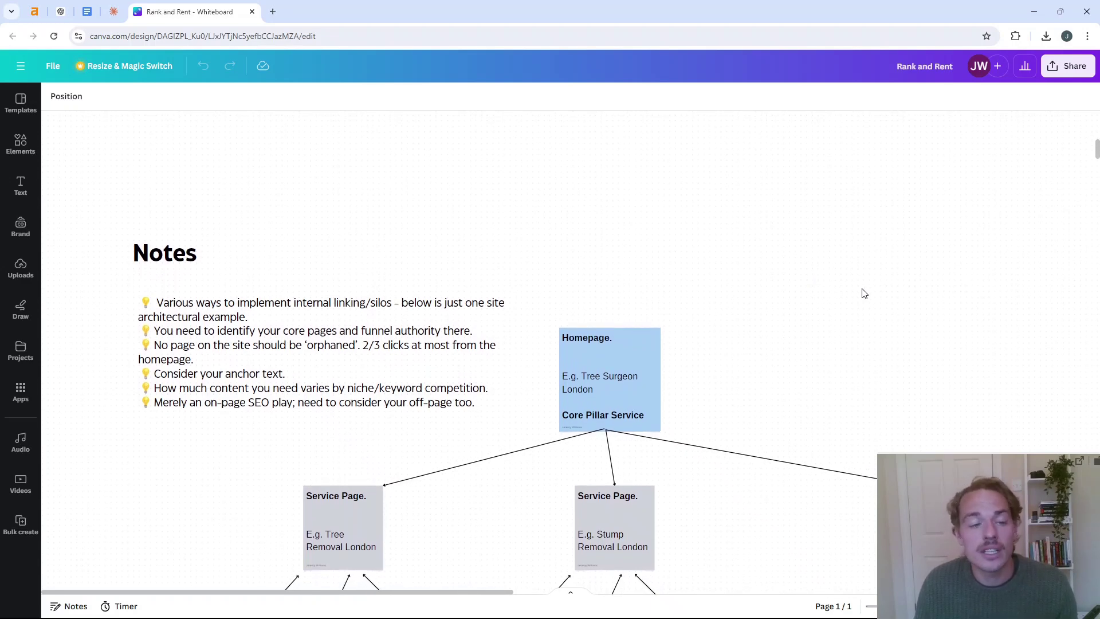
scroll(864, 293, down, 5)
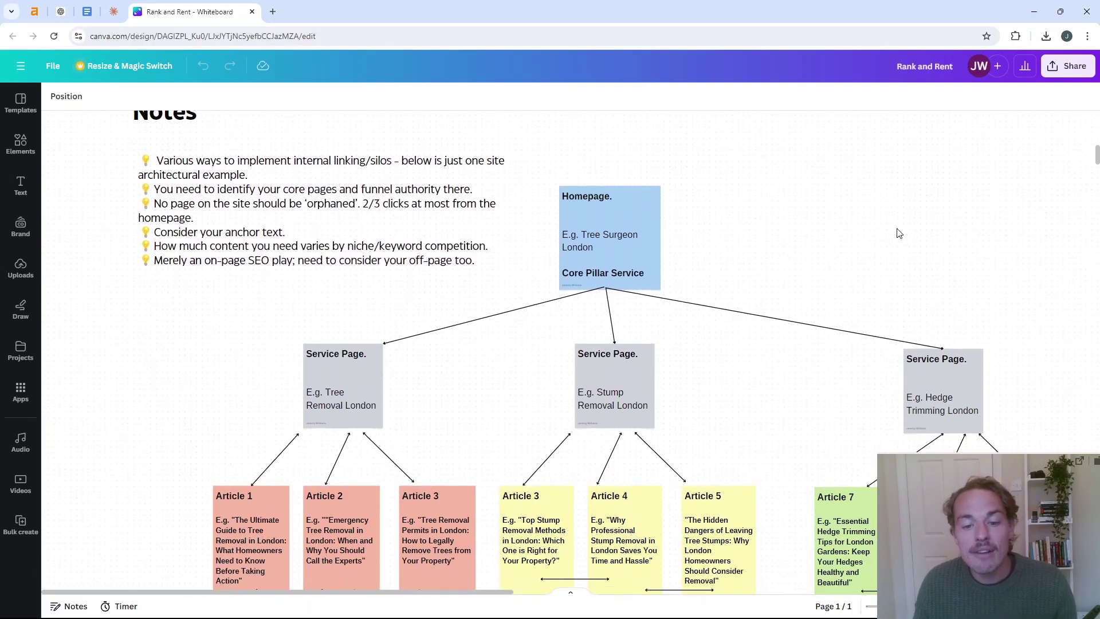
scroll(897, 234, down, 1)
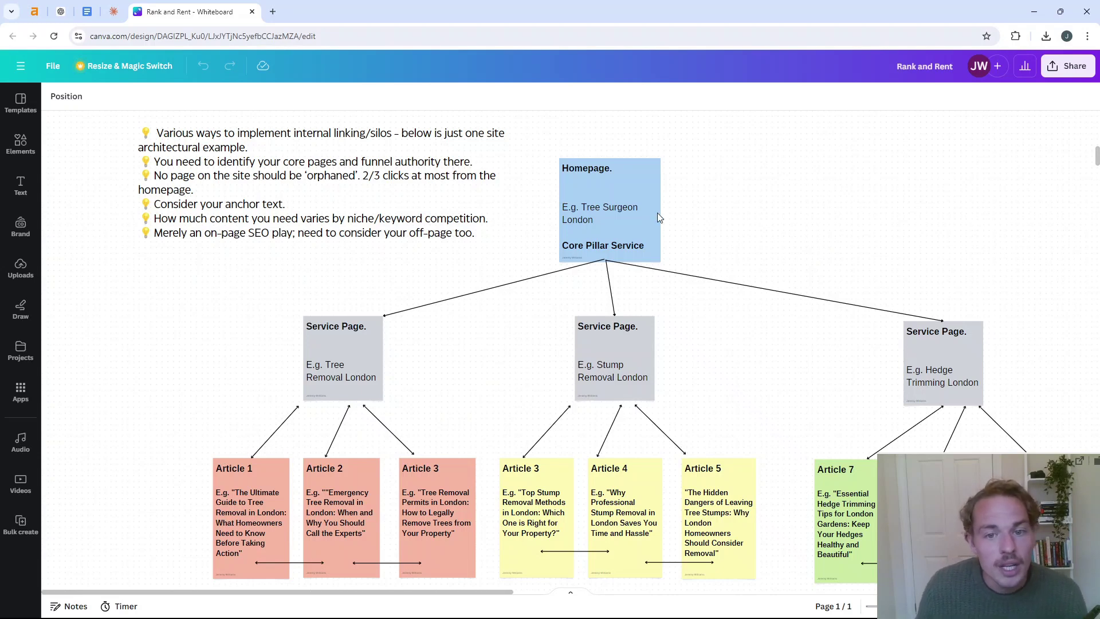
double_click(623, 213)
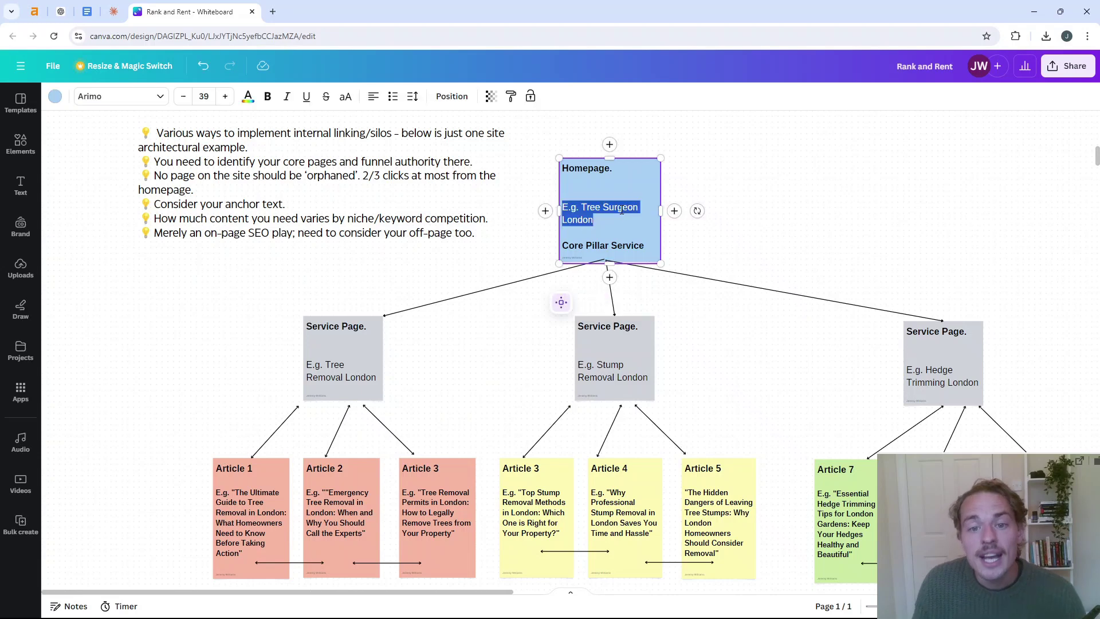
click(836, 212)
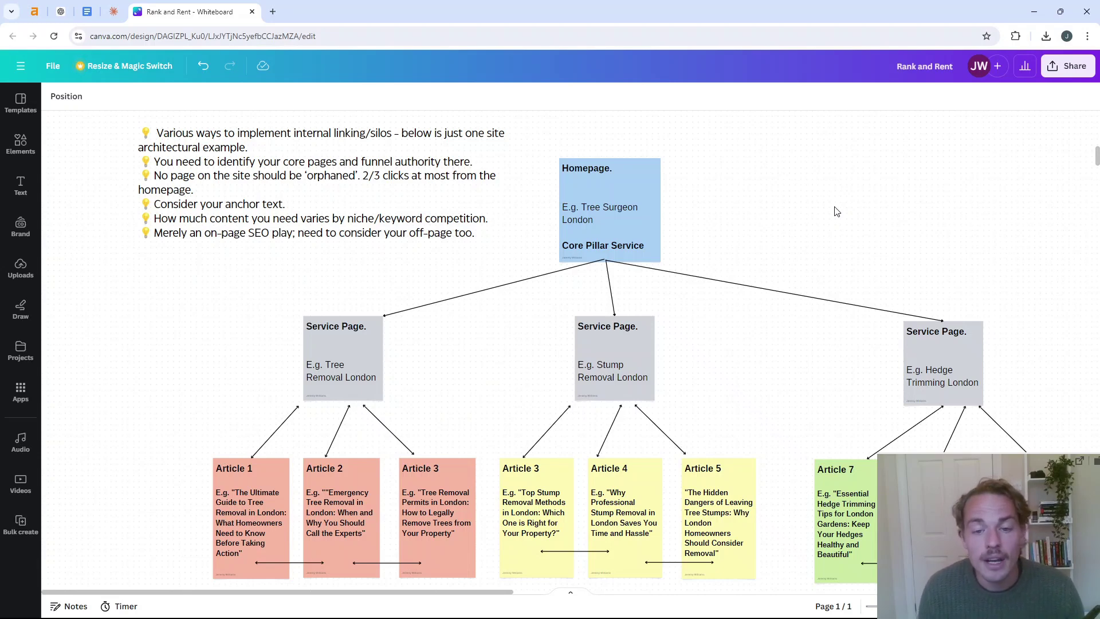
triple_click(577, 250)
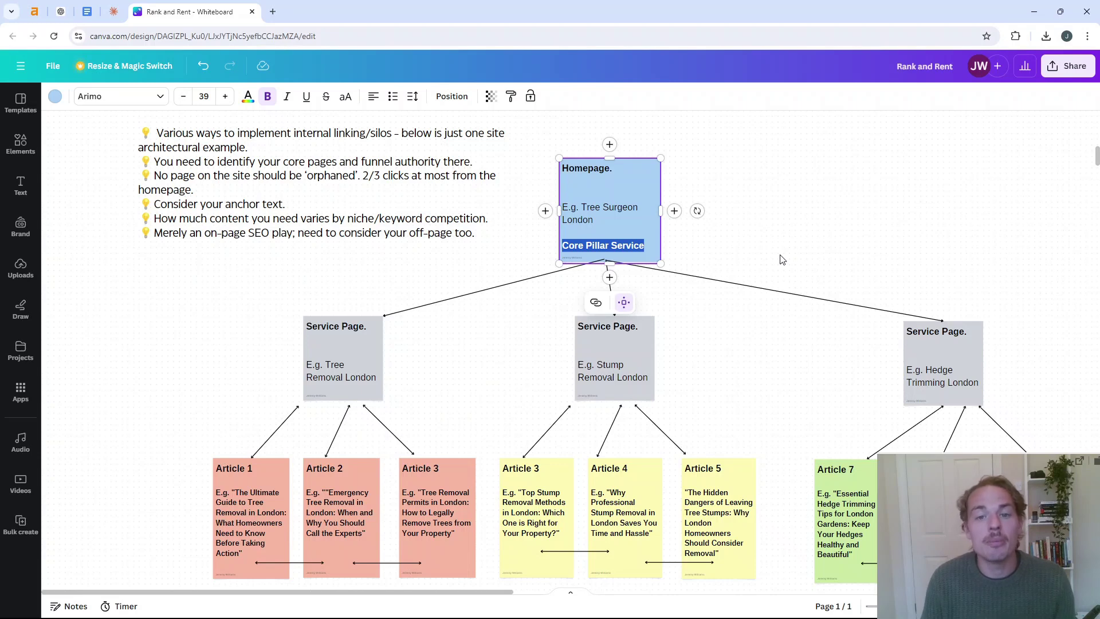
click(612, 203)
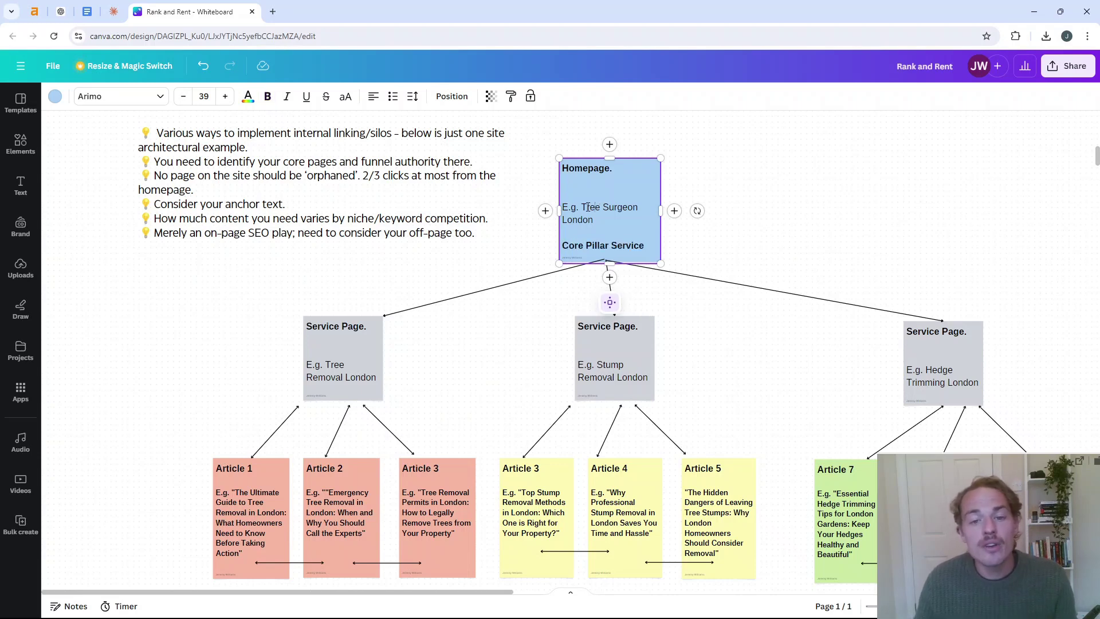
drag(581, 207, 640, 205)
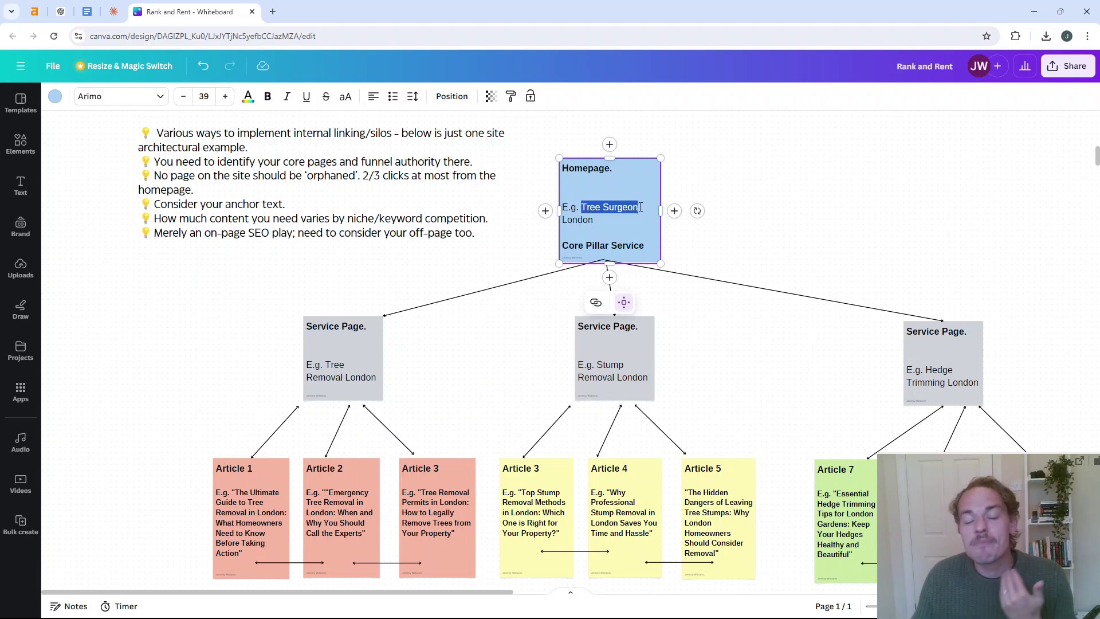
double_click(571, 220)
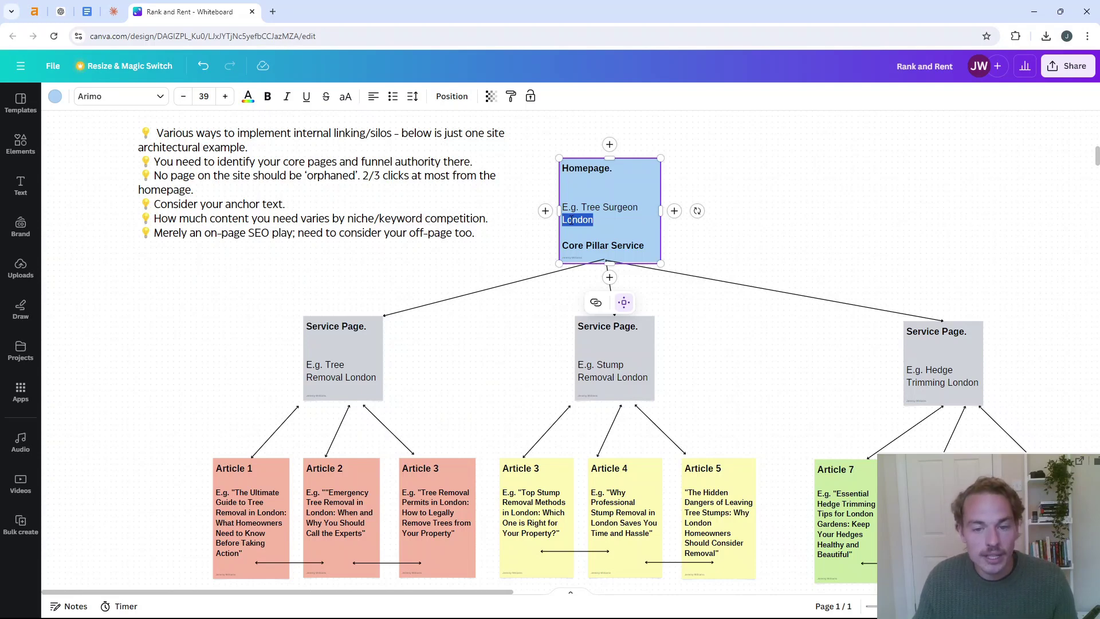
click(761, 222)
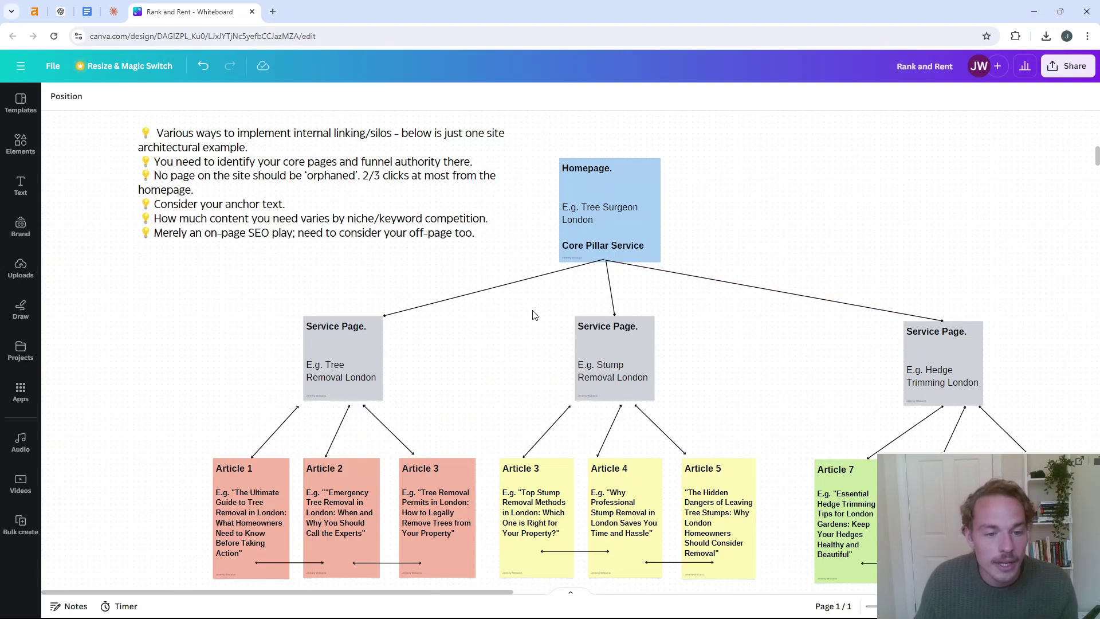
scroll(524, 315, down, 2)
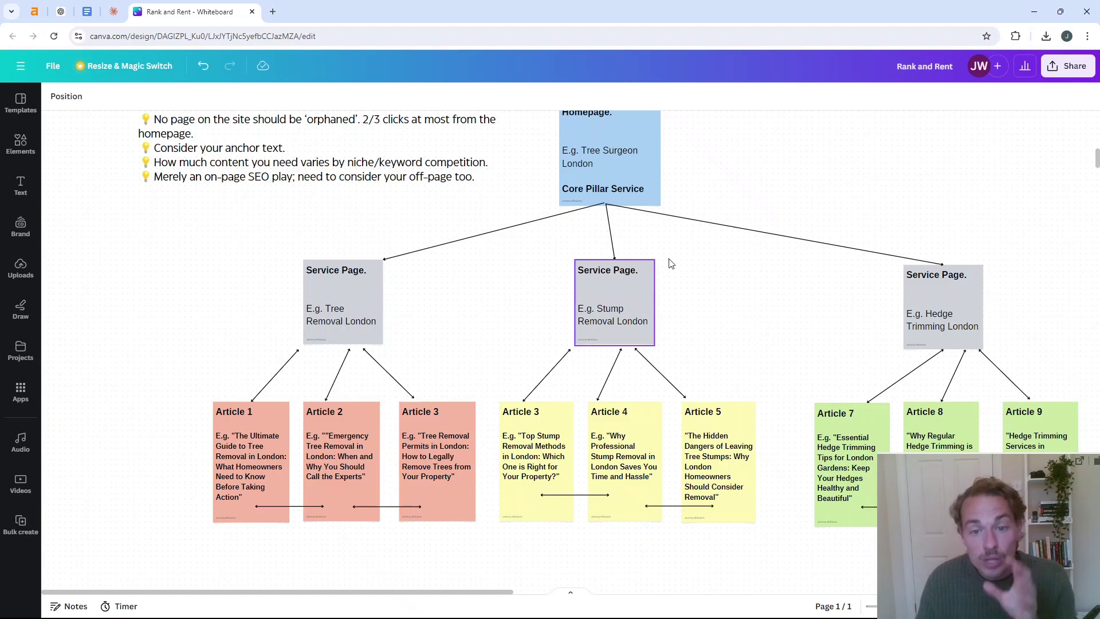
scroll(716, 272, up, 3)
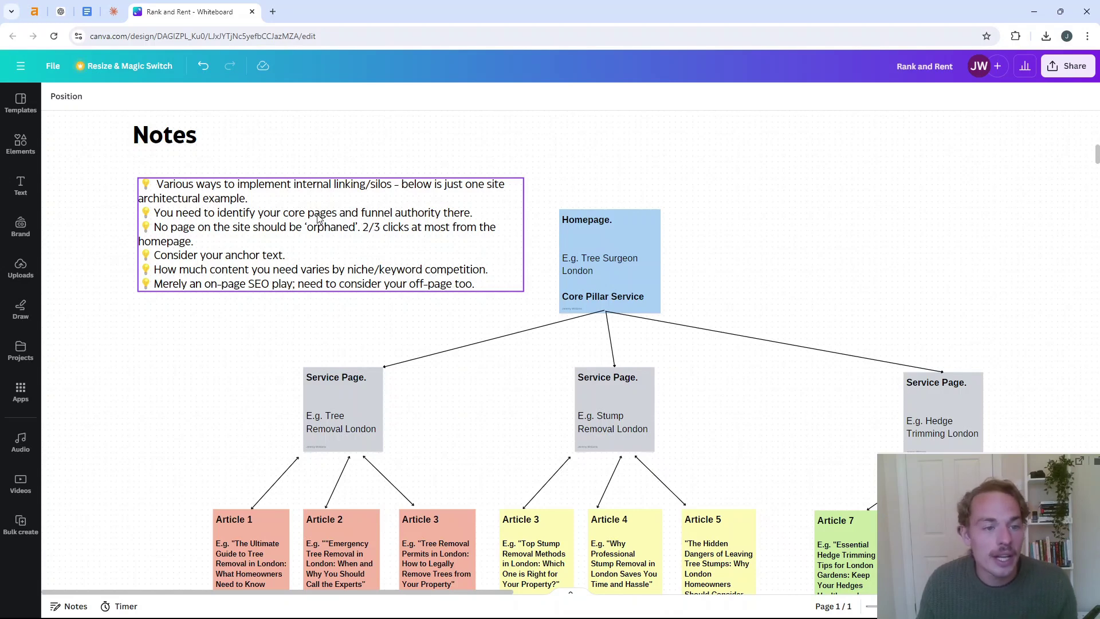
triple_click(320, 213)
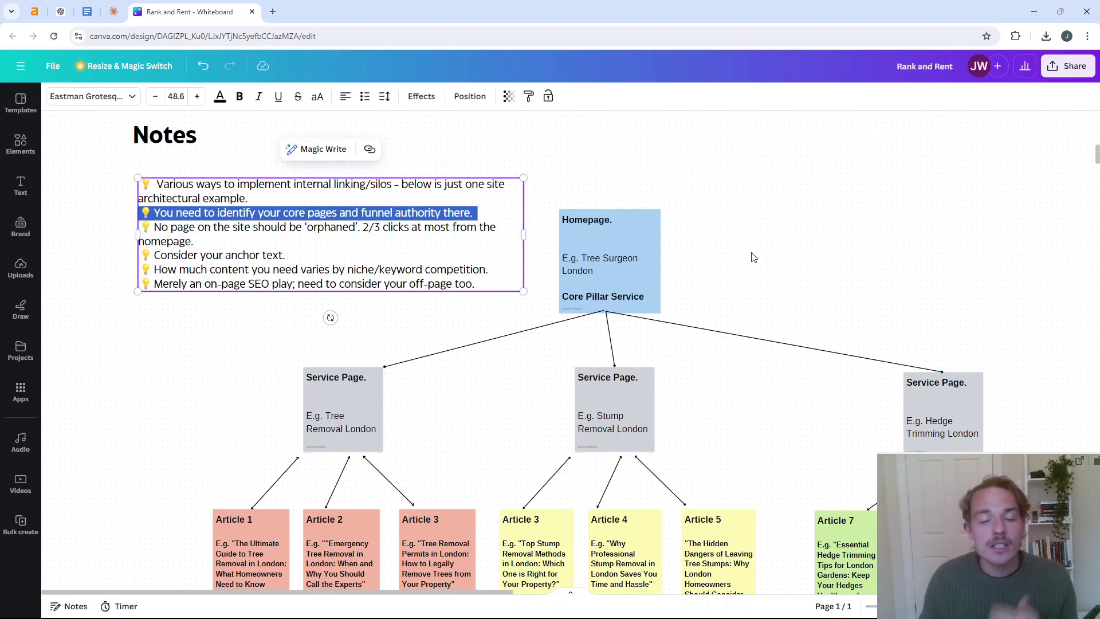
scroll(659, 298, down, 3)
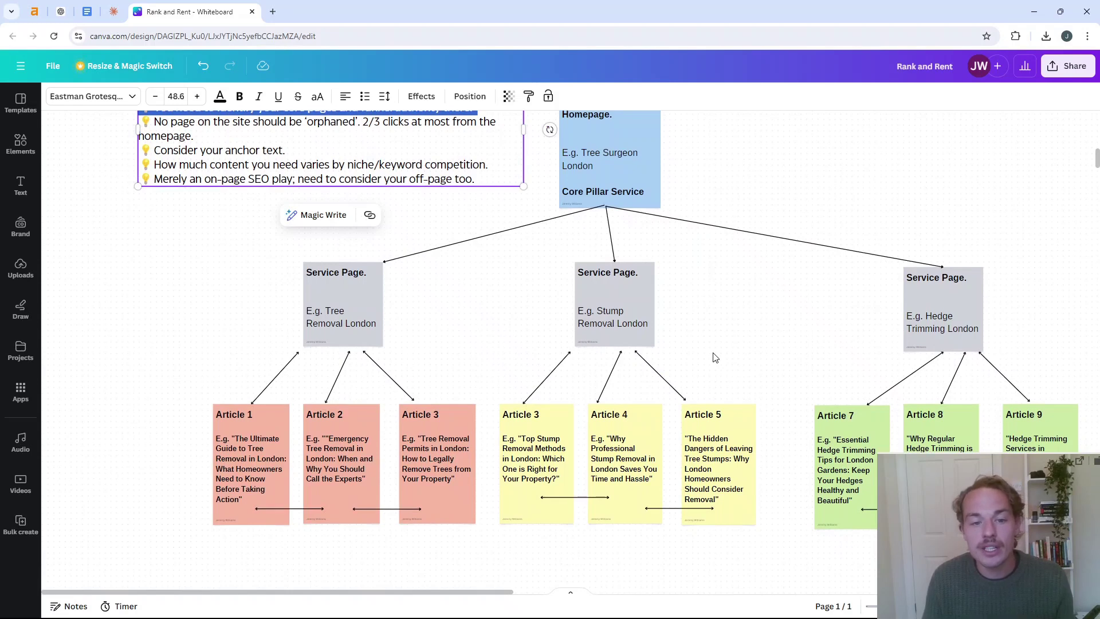
click(140, 455)
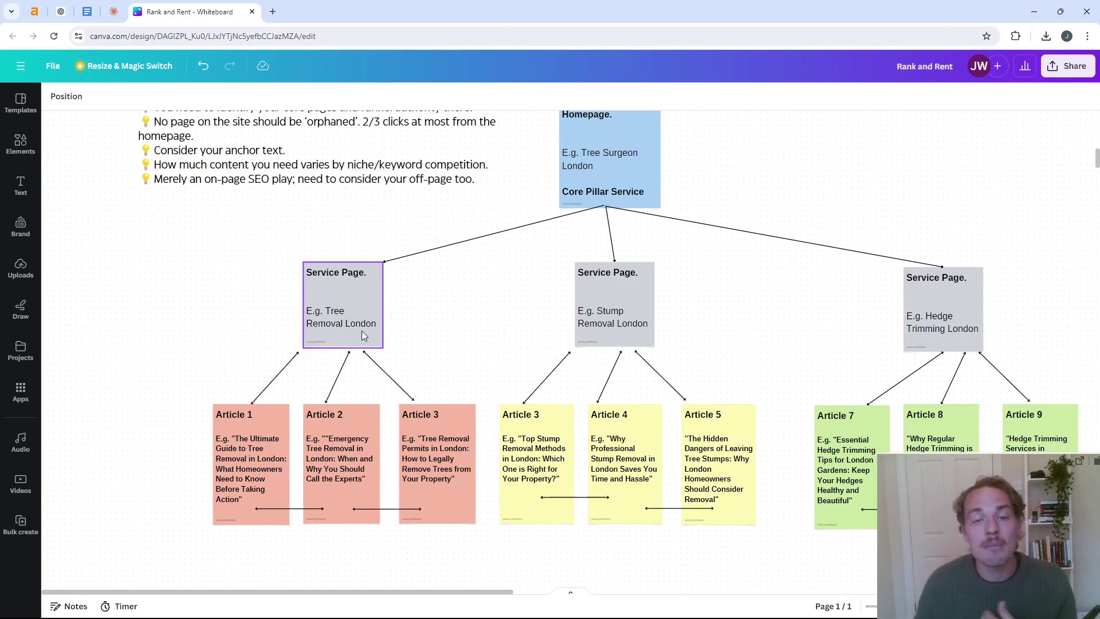
scroll(402, 338, up, 1)
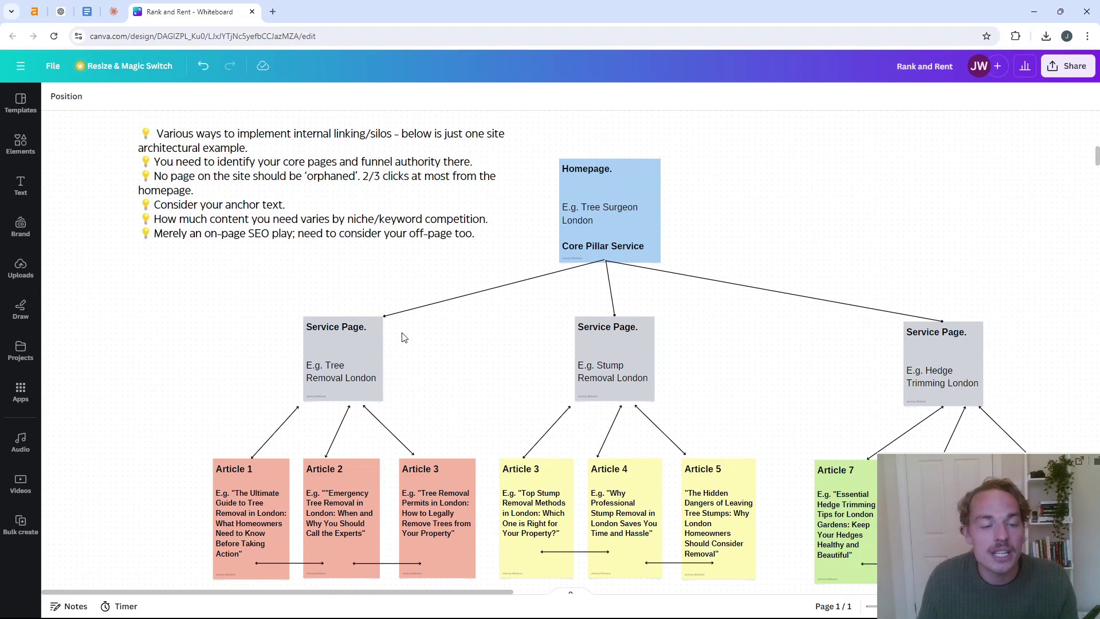
scroll(403, 338, up, 1)
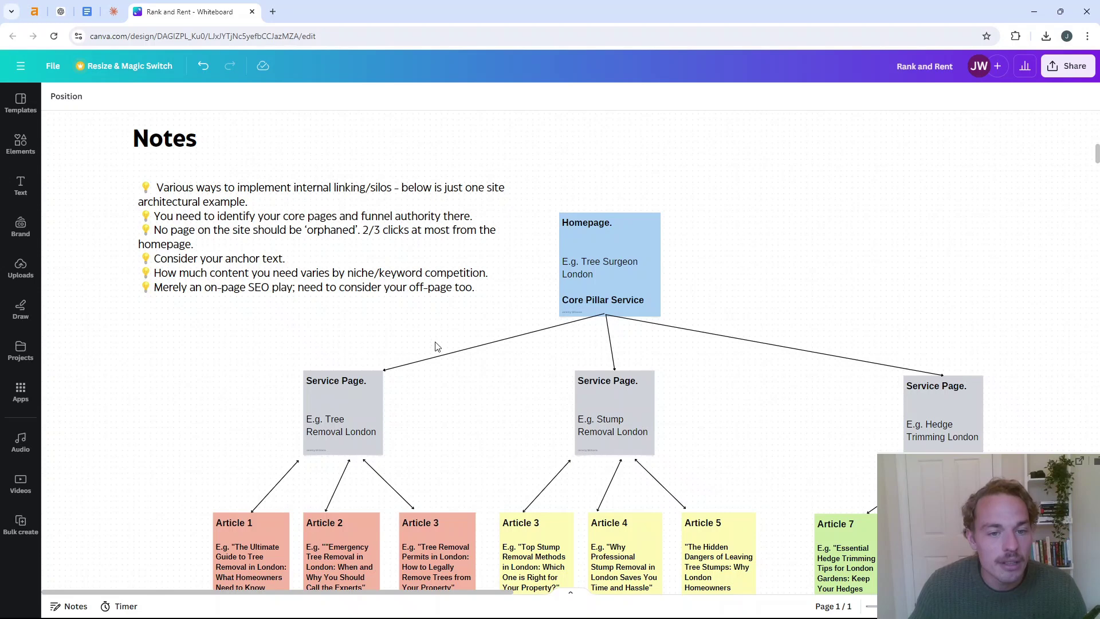
triple_click(217, 258)
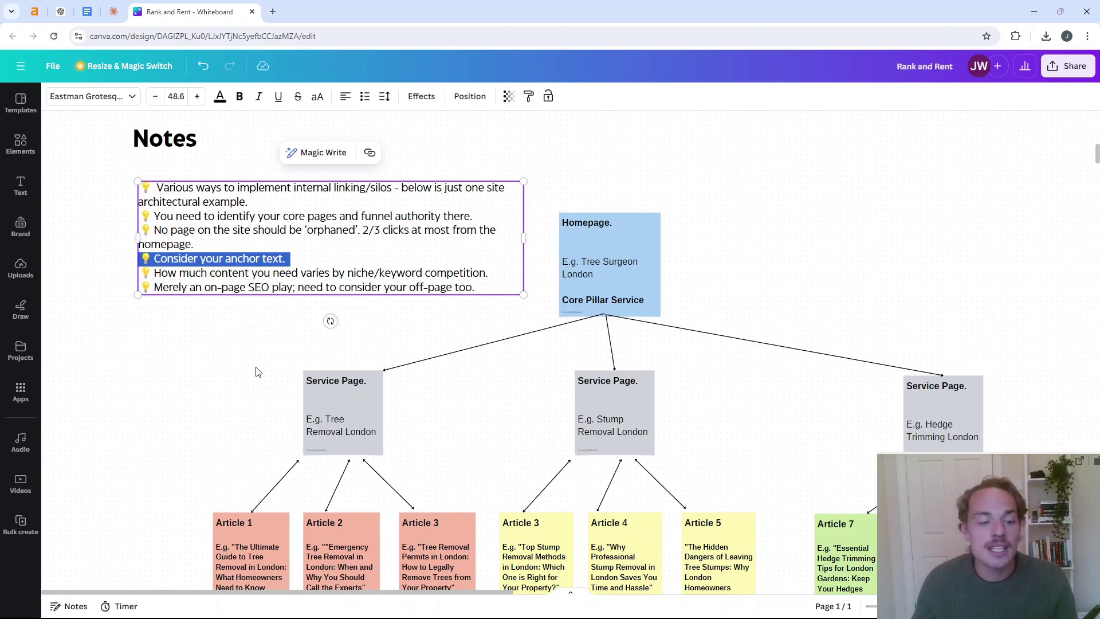
scroll(256, 372, down, 2)
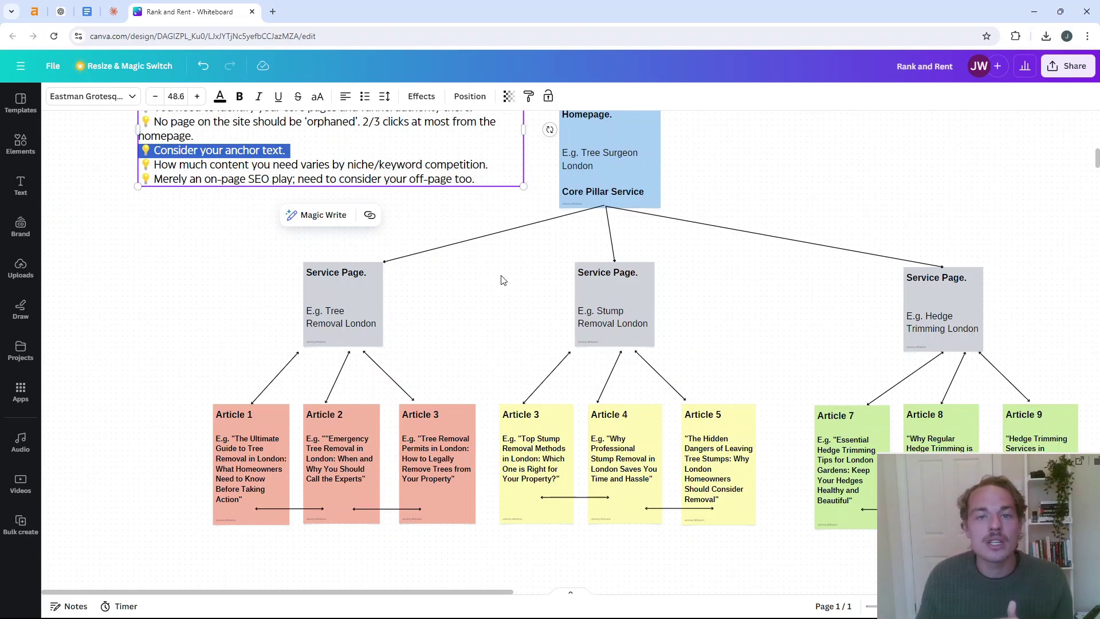
scroll(498, 278, up, 2)
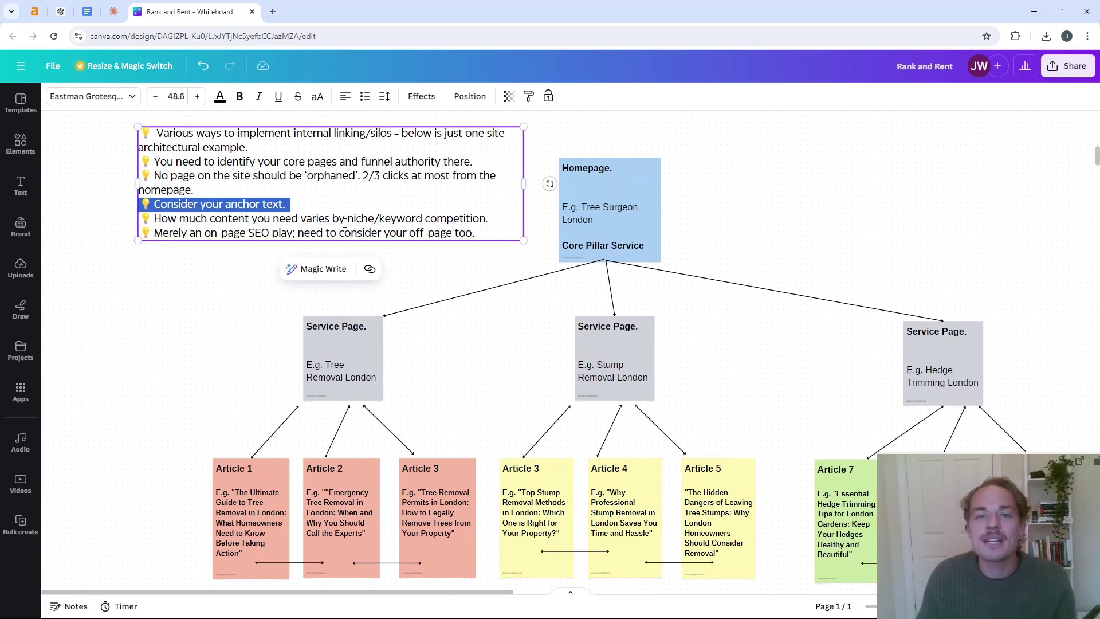
triple_click(344, 222)
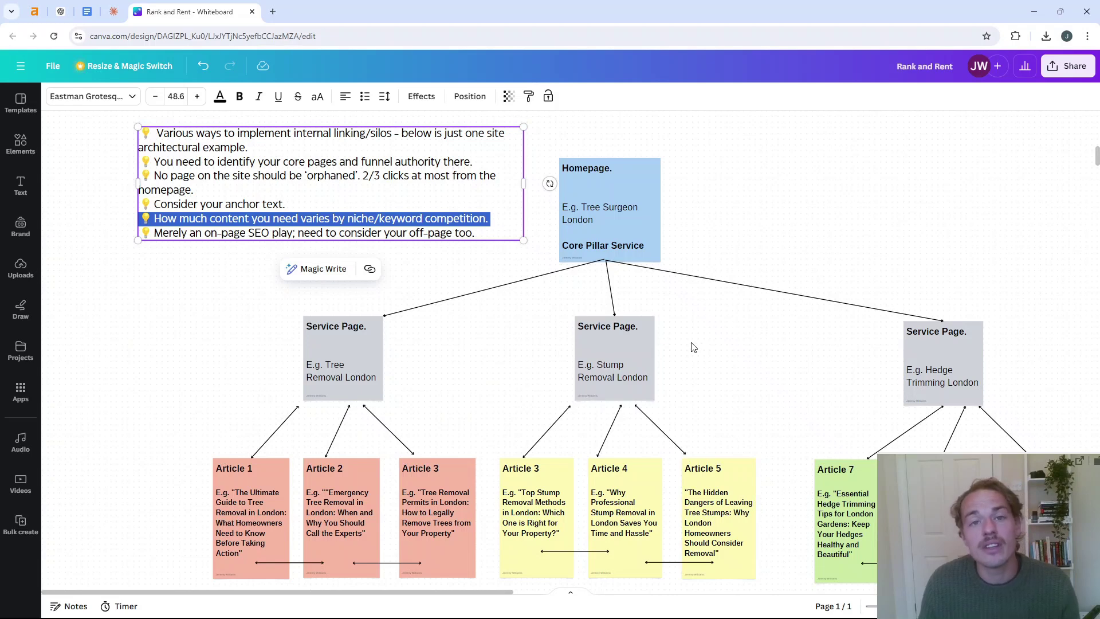
click(718, 344)
click(346, 235)
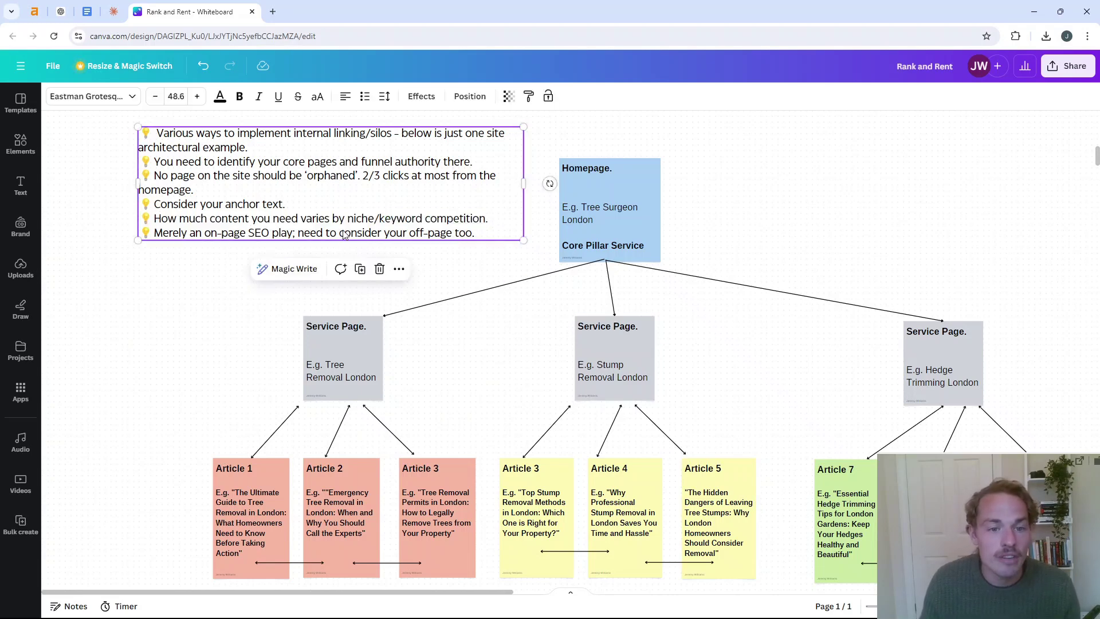
triple_click(346, 235)
click(830, 238)
scroll(832, 241, down, 1)
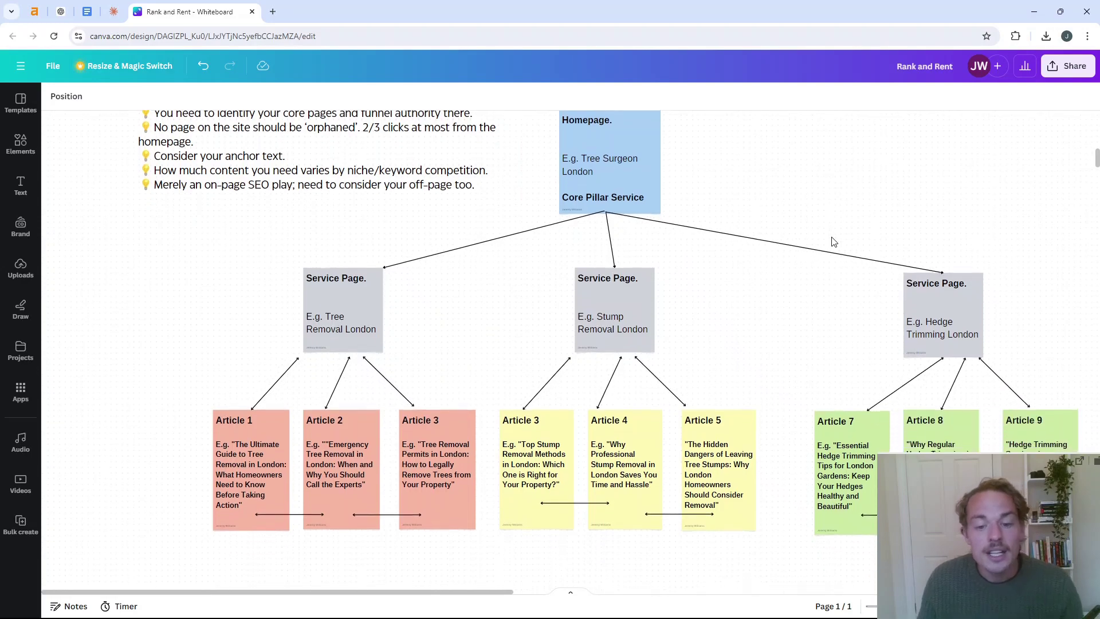
scroll(833, 241, down, 1)
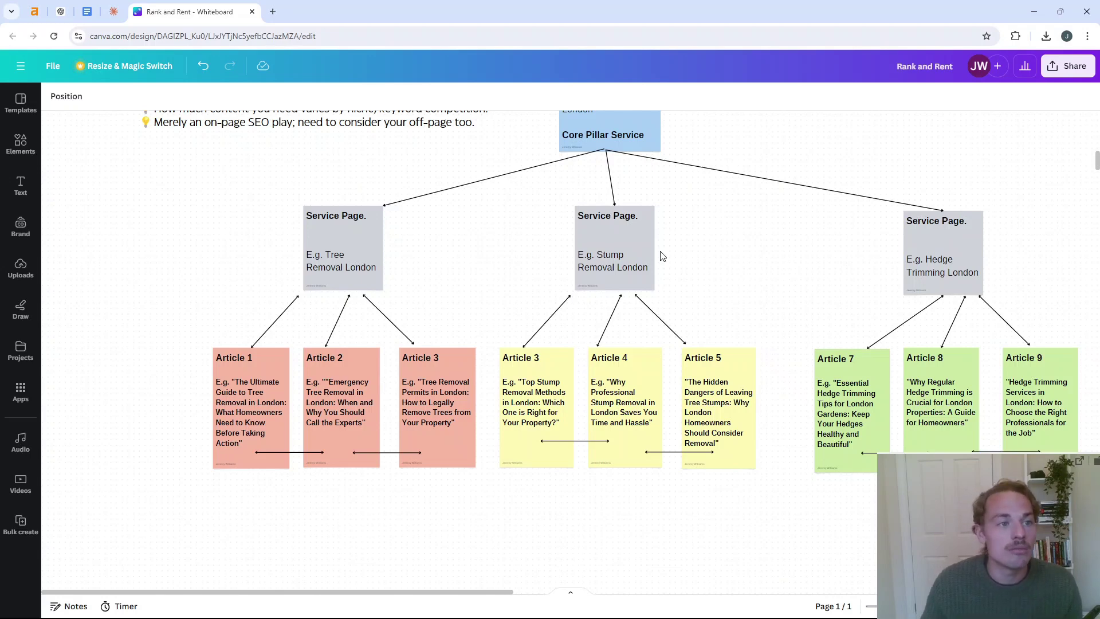
click(61, 11)
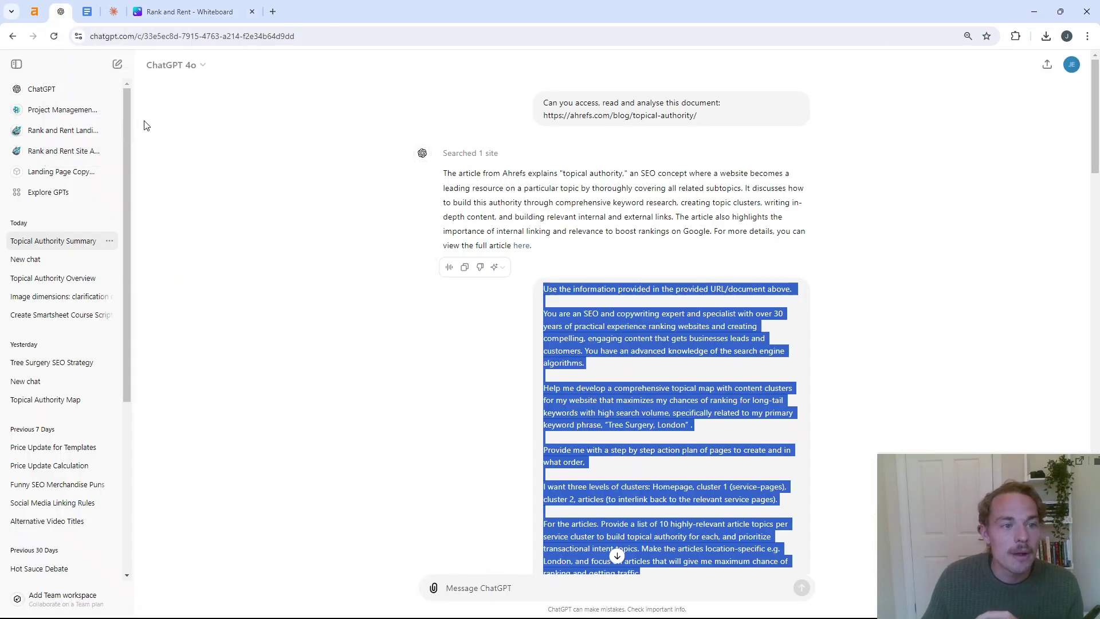
Hide ChatGPT's chat history sidebar, clear the prompt highlight, and bring up the Prompt Cheat Sheet
click(16, 64)
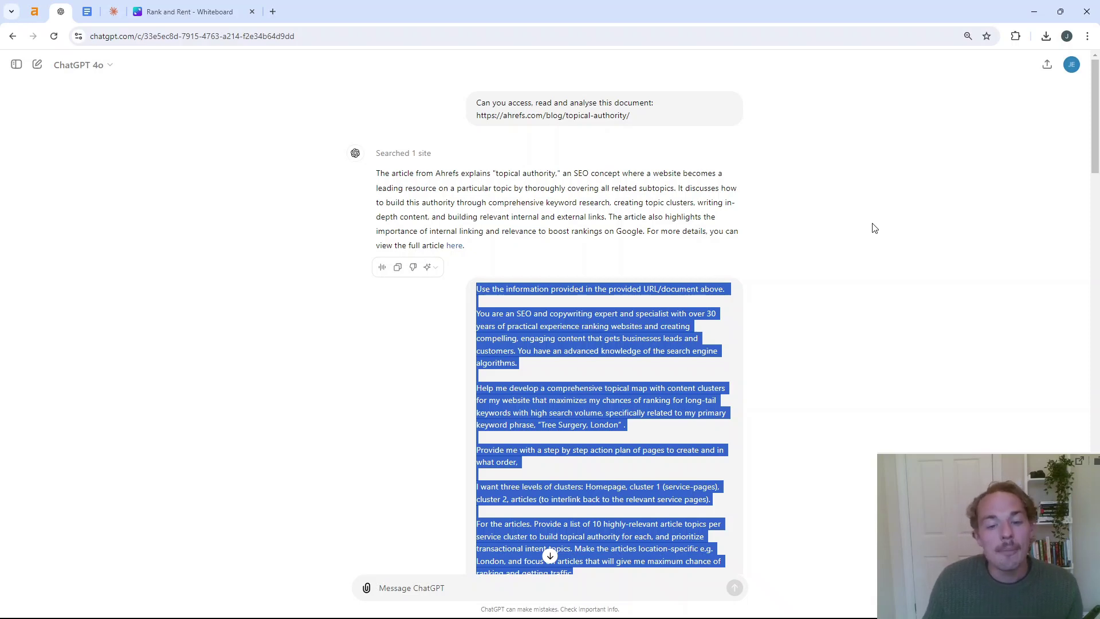
click(883, 242)
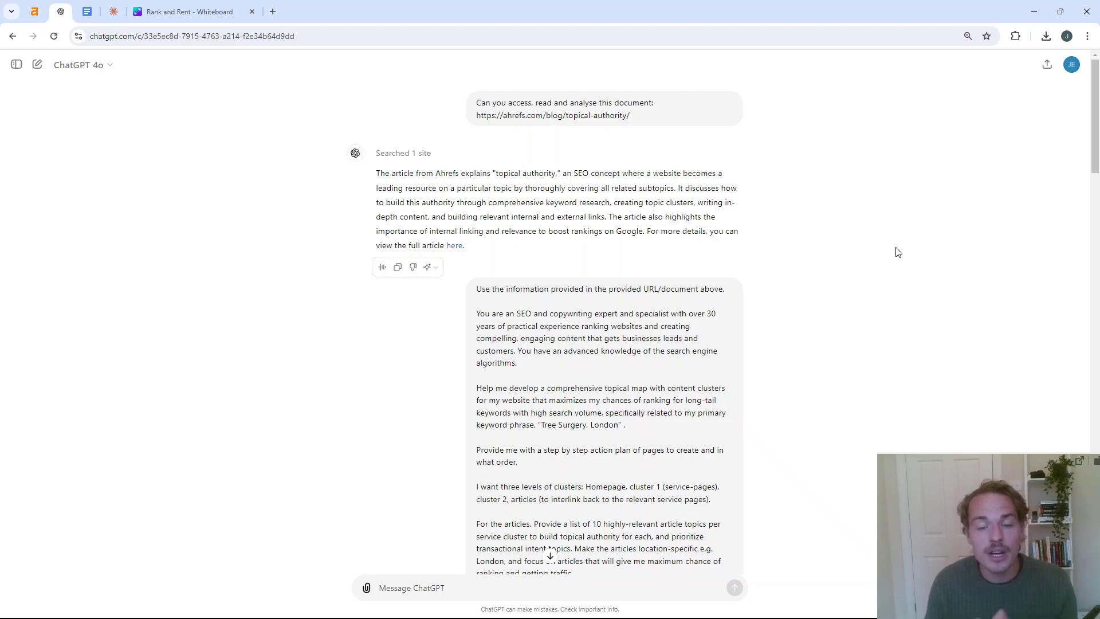
click(87, 11)
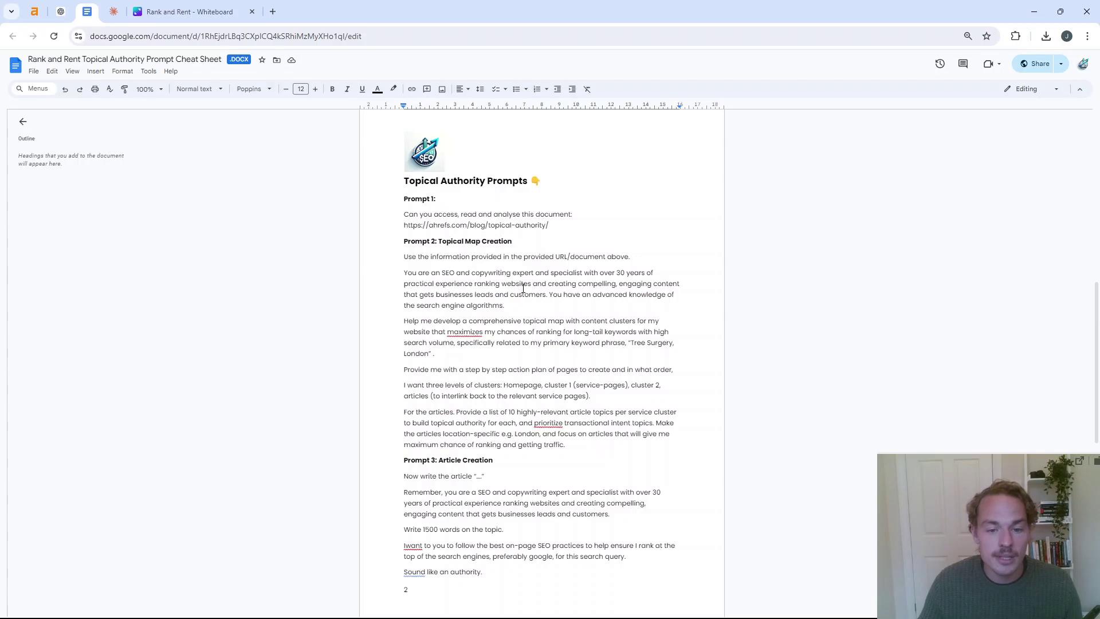
Highlight the first ChatGPT prompt asking to analyse the Ahrefs topical-authority article
click(186, 16)
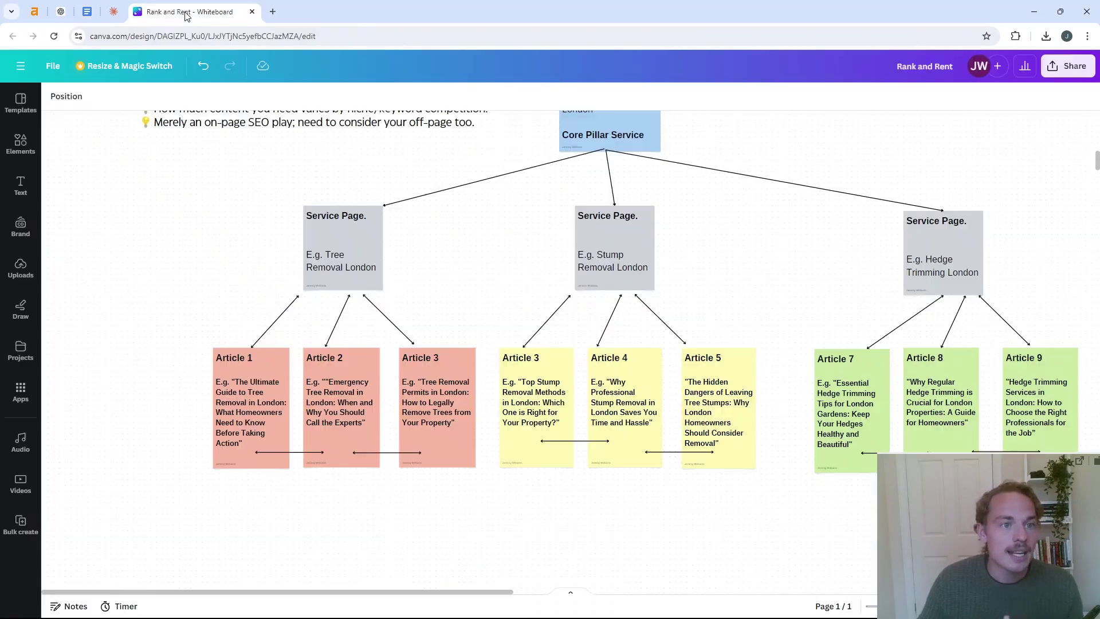
click(61, 12)
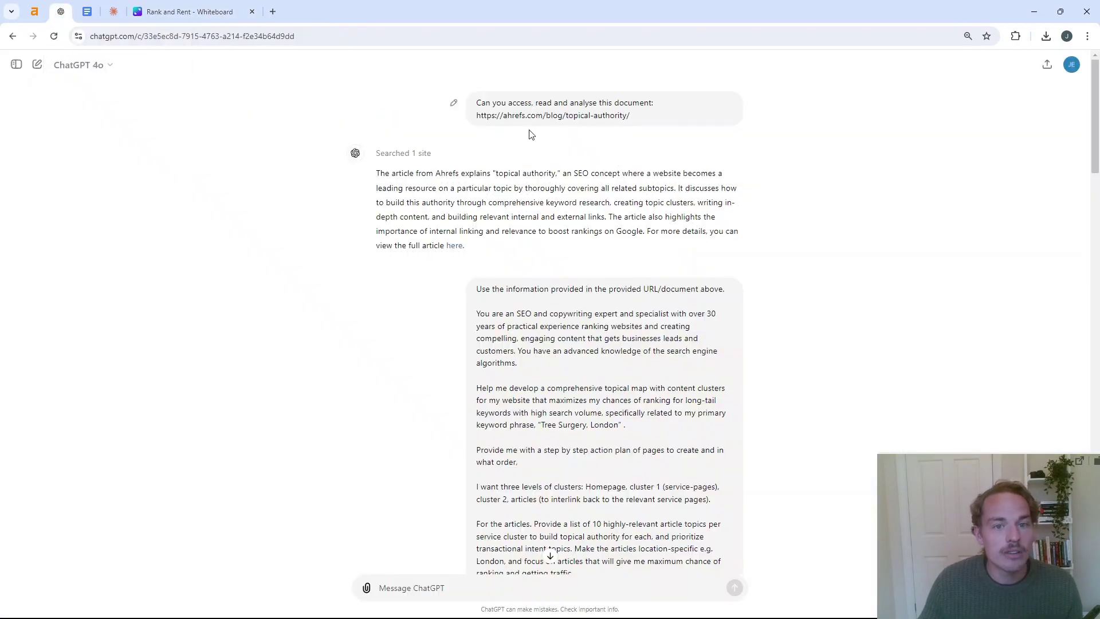
triple_click(513, 110)
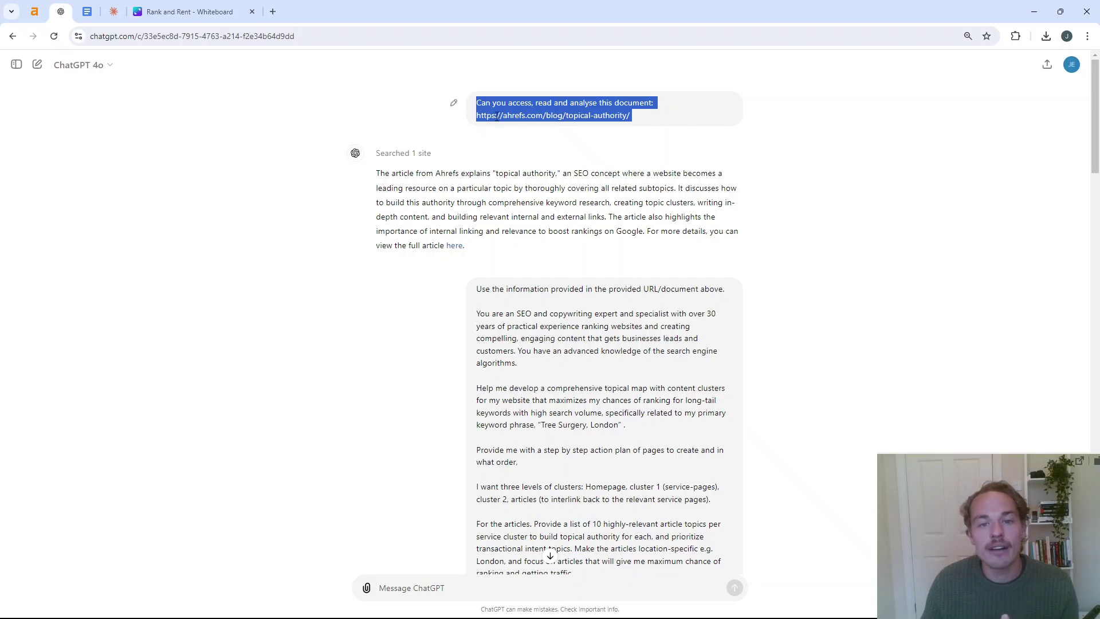
Open the Ahrefs topical-authority article and scroll down through it
click(34, 11)
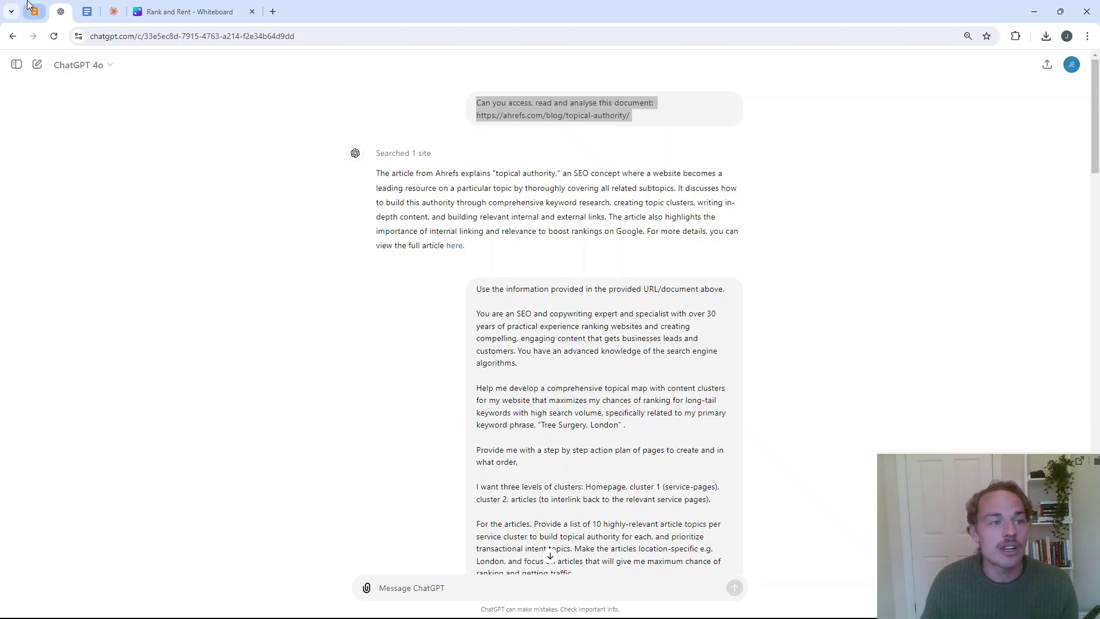
scroll(591, 231, up, 4)
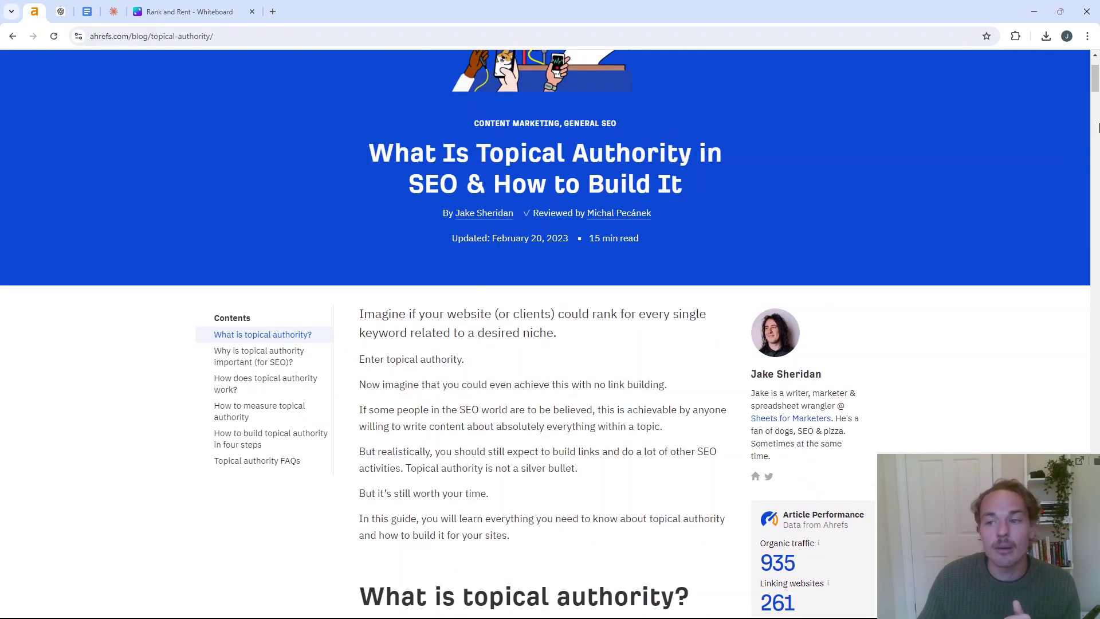
drag(1094, 83, 1095, 220)
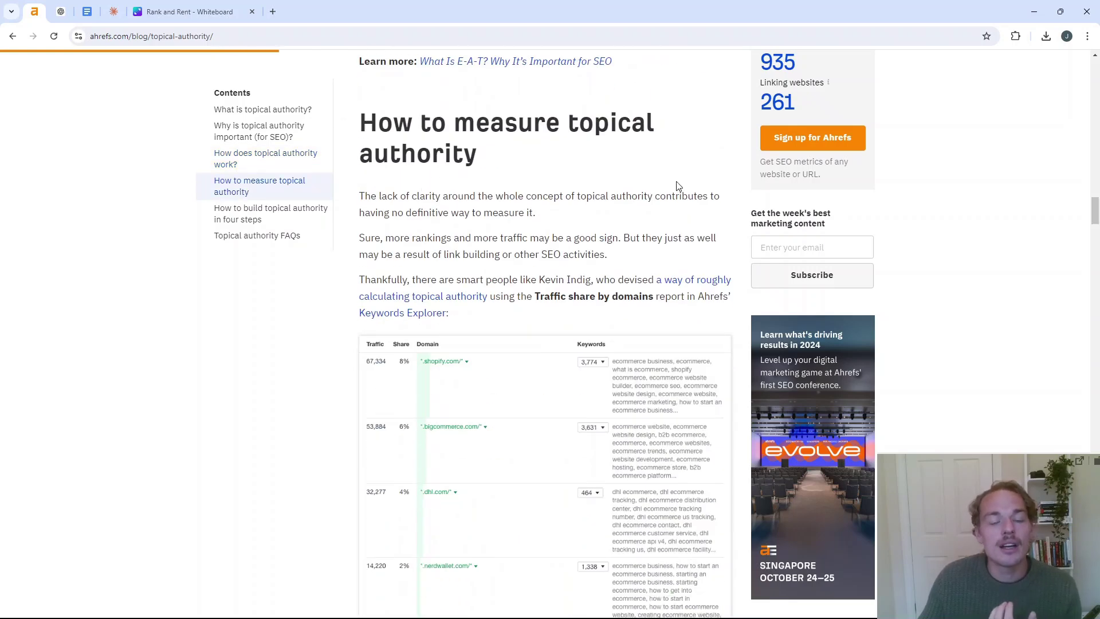
Select the paragraphs under 'How to measure topical authority' in the Ahrefs article, then return to ChatGPT
click(61, 12)
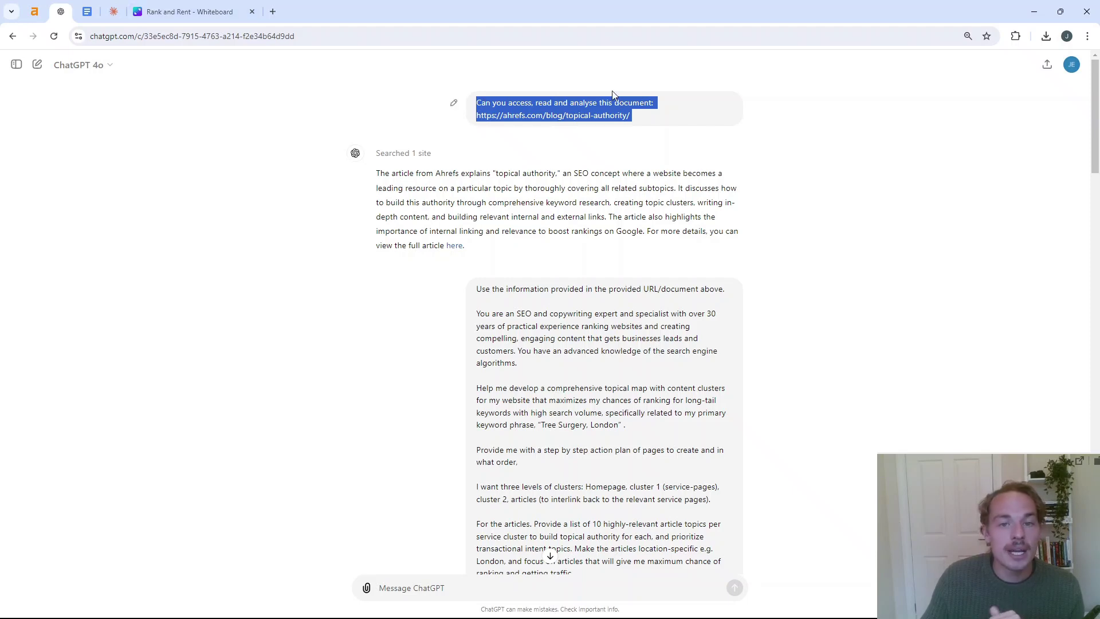
click(34, 11)
drag(362, 194, 467, 256)
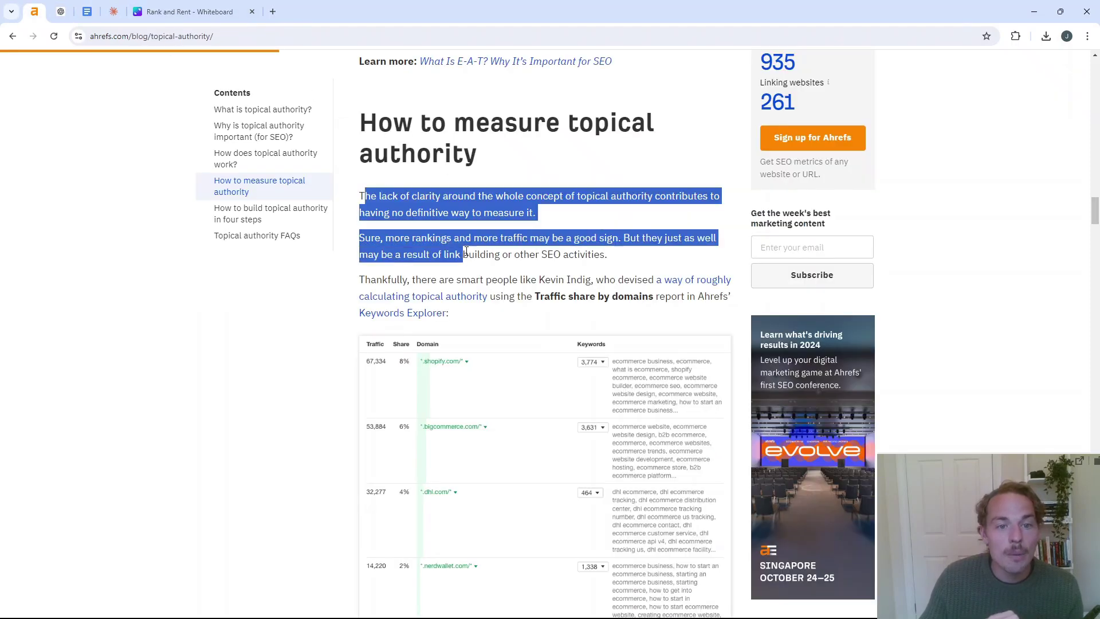
scroll(467, 256, down, 5)
scroll(467, 256, down, 5)
drag(360, 261, 539, 456)
click(60, 12)
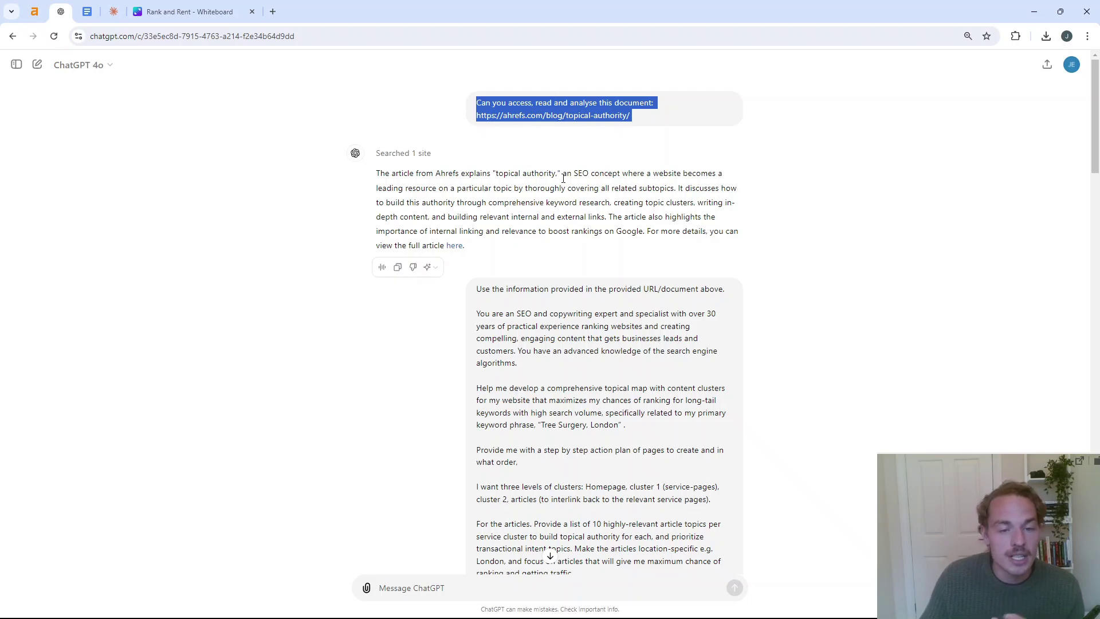
triple_click(519, 200)
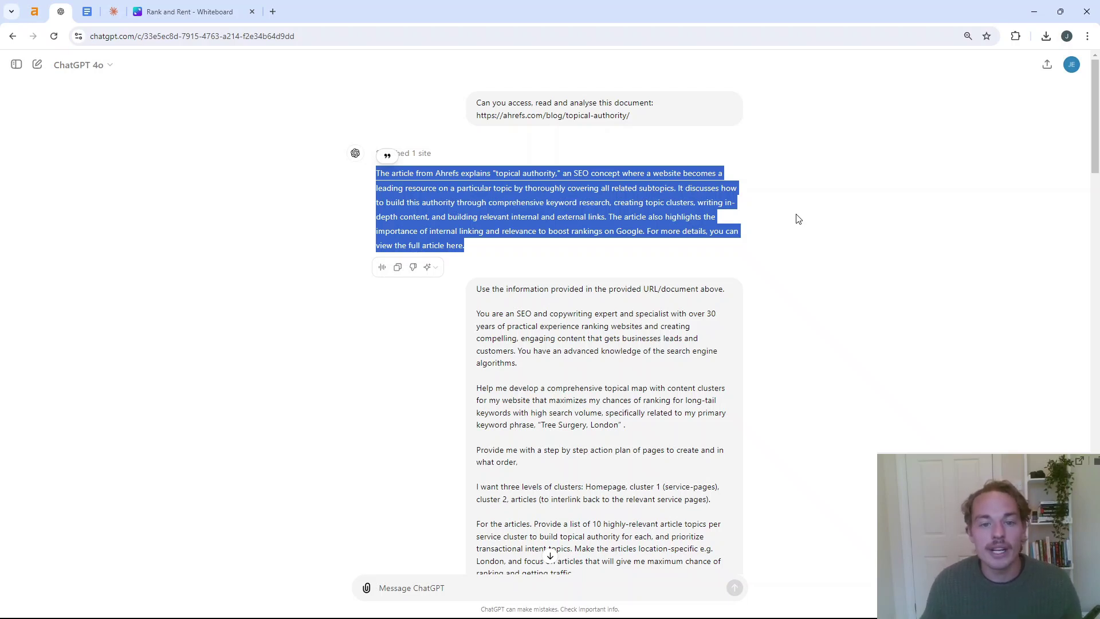
scroll(804, 225, down, 1)
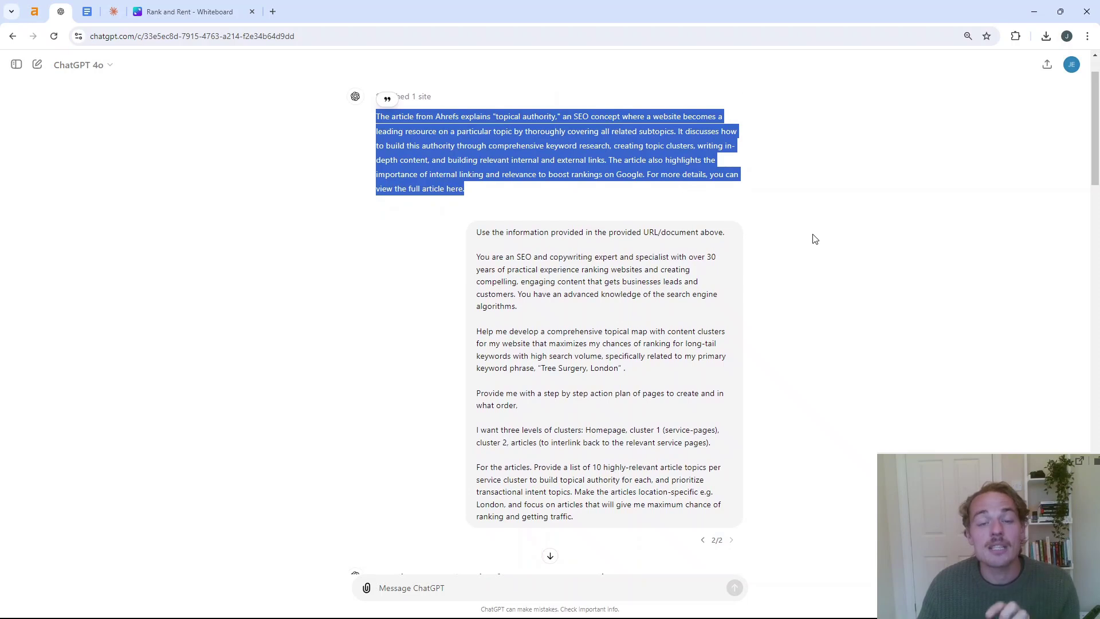
click(819, 286)
double_click(519, 234)
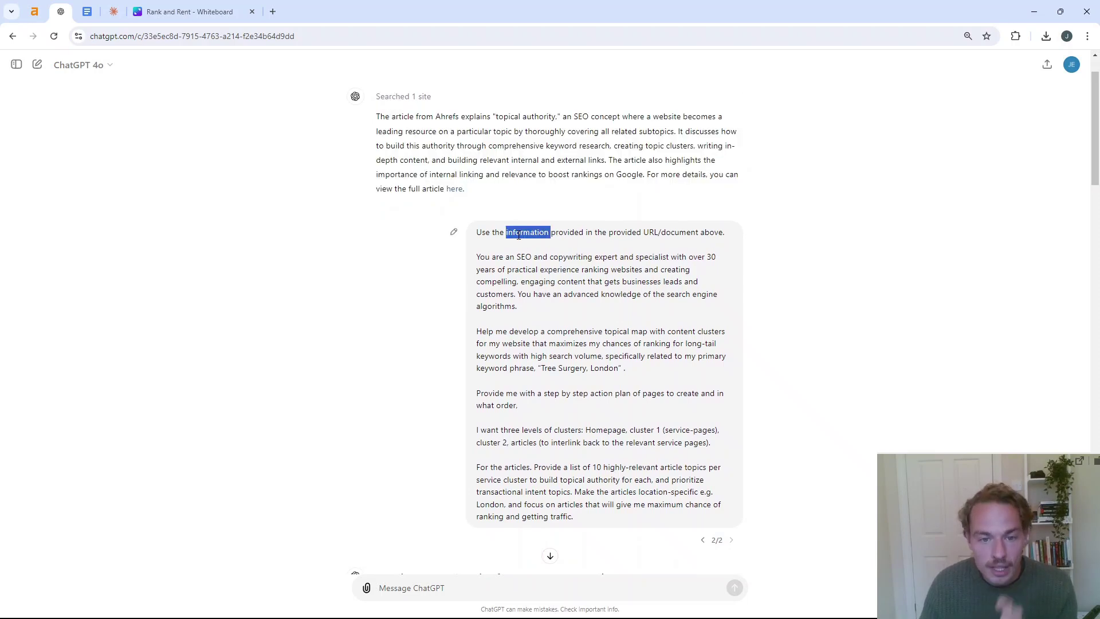
click(518, 233)
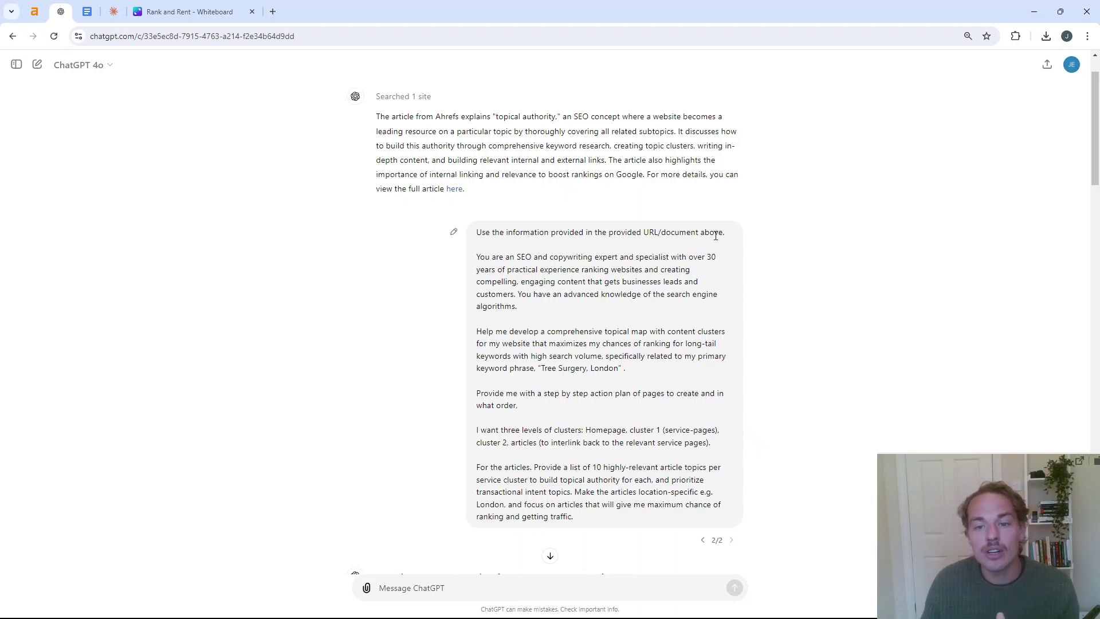
double_click(625, 232)
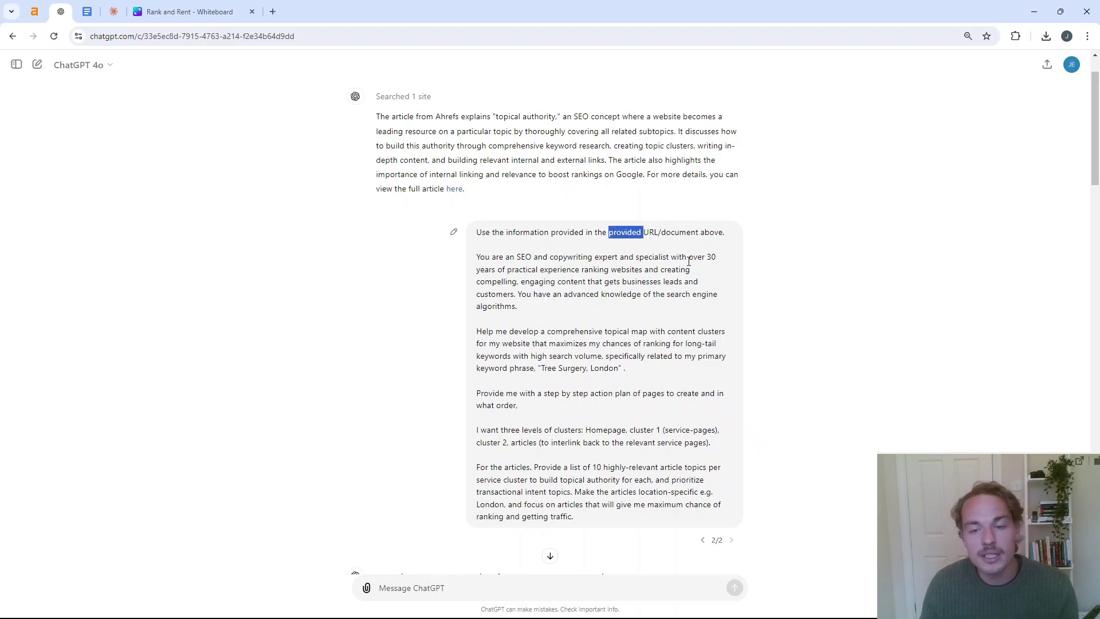
click(551, 253)
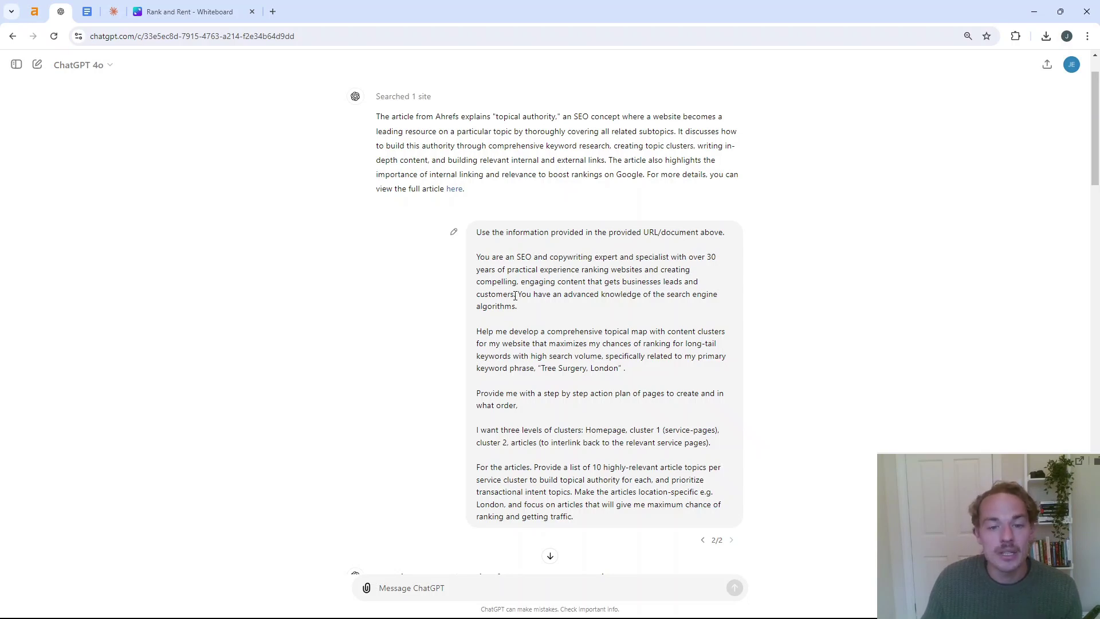
drag(515, 296, 476, 257)
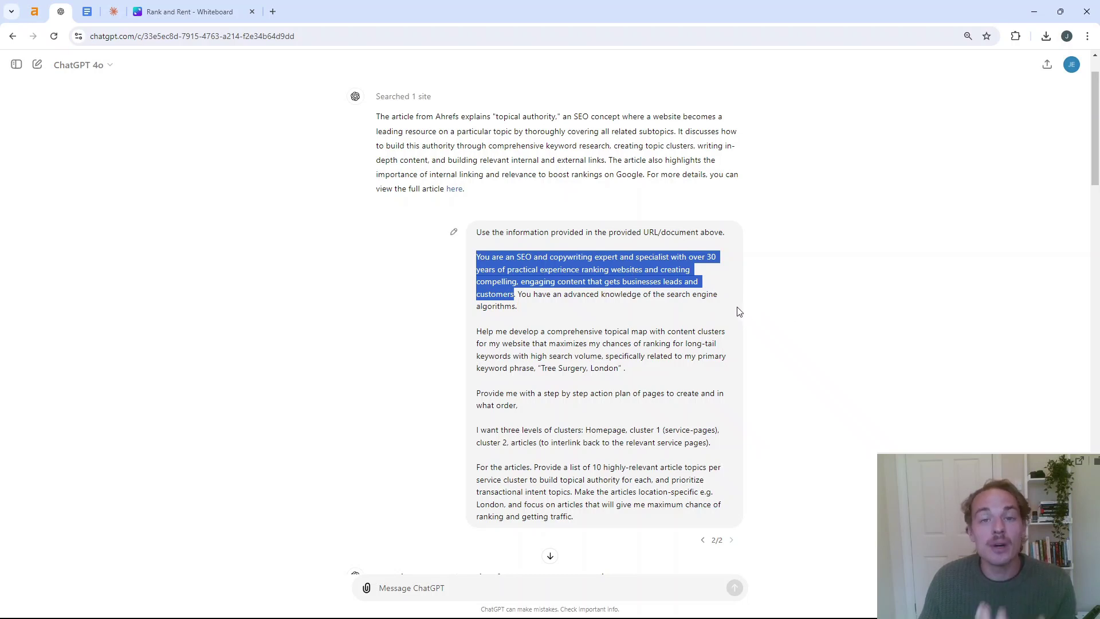
click(548, 317)
double_click(500, 269)
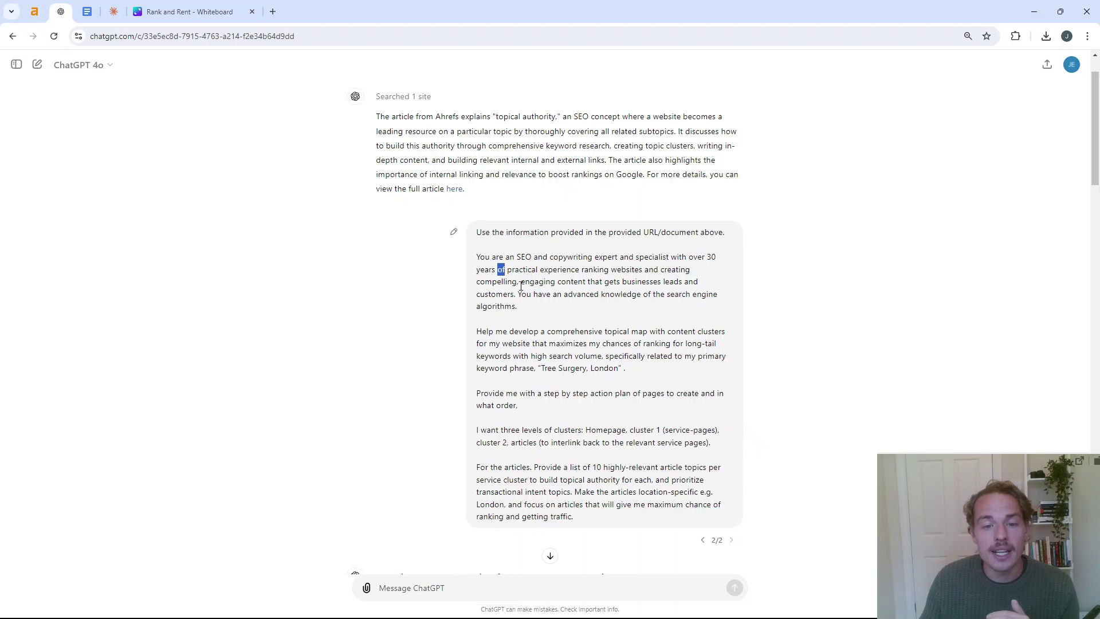
double_click(496, 282)
click(520, 293)
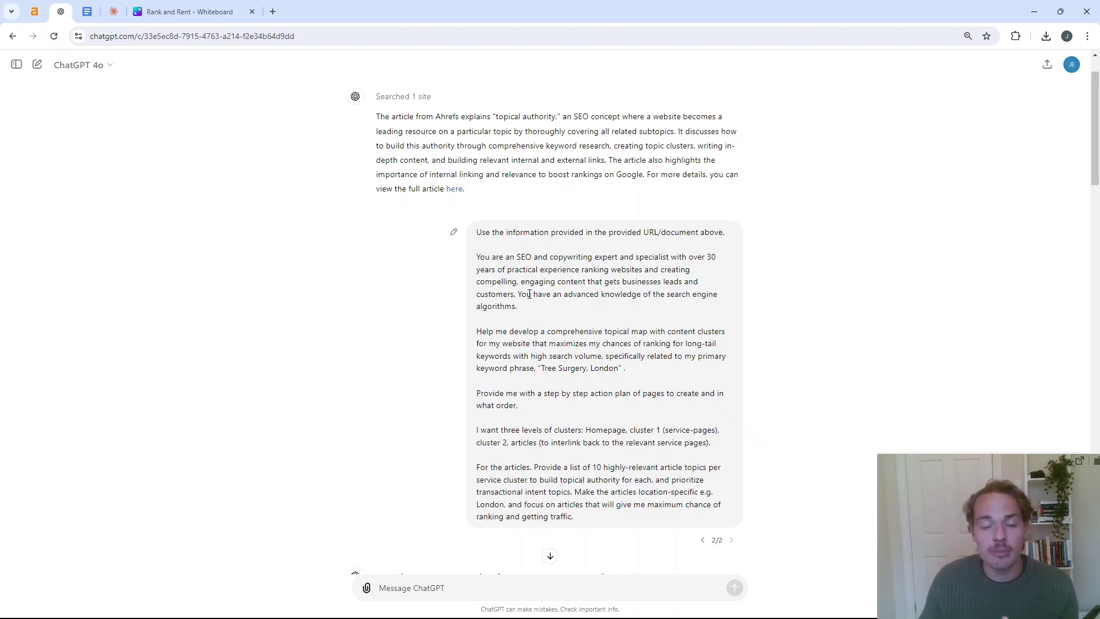
drag(521, 294, 537, 307)
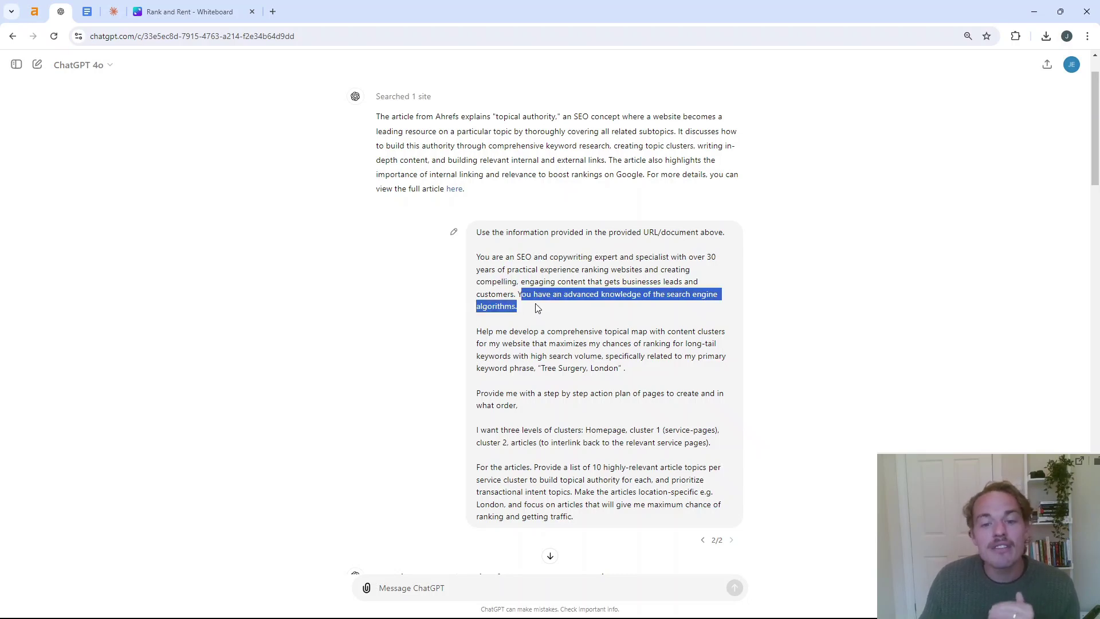
Highlight 'content clusters' and the keyword 'Tree Surgery, London' in the reused prompt
scroll(537, 308, down, 1)
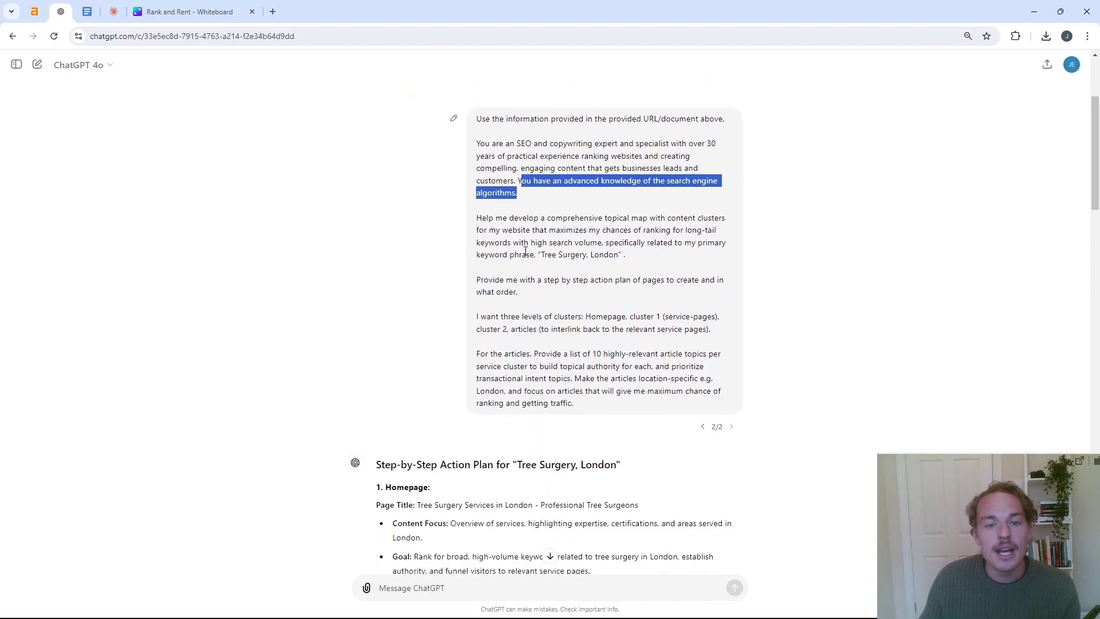
click(543, 294)
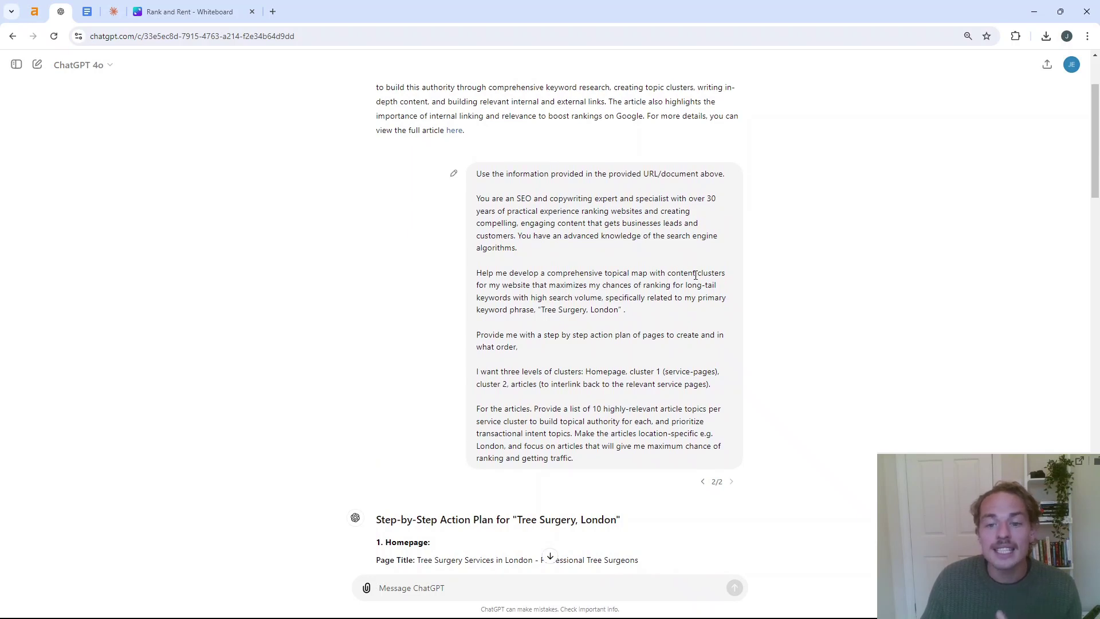
drag(723, 274, 668, 274)
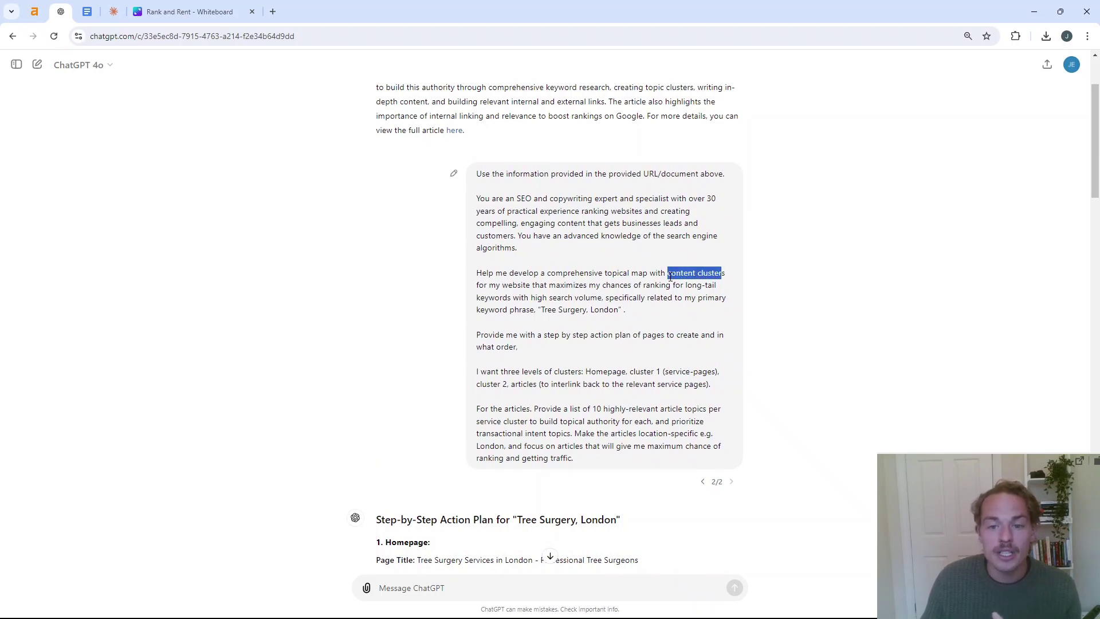
click(536, 295)
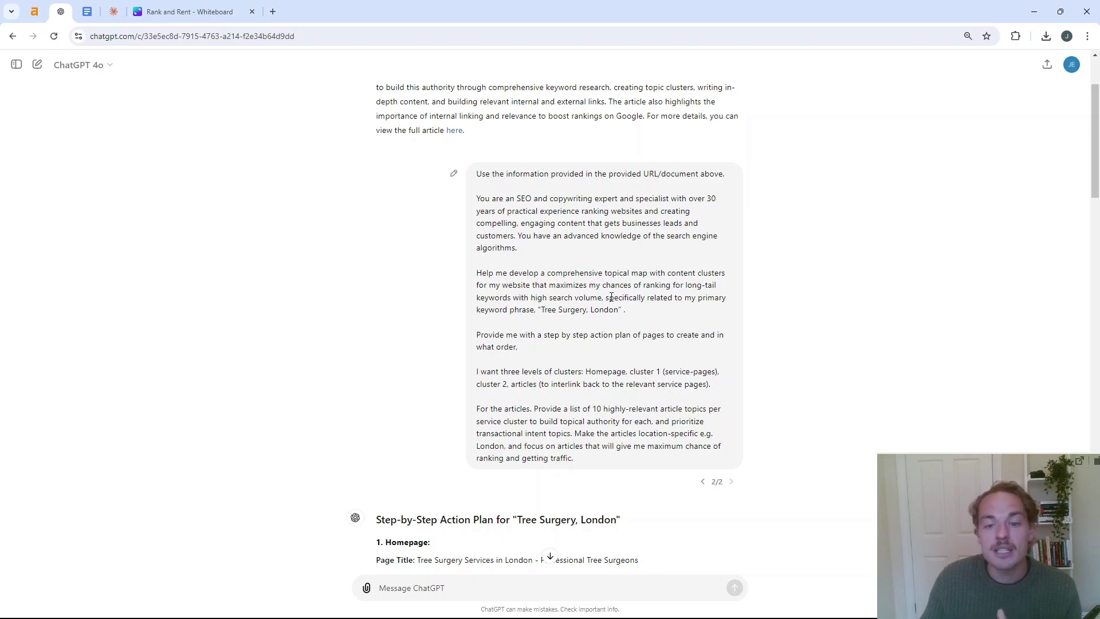
drag(539, 310, 622, 306)
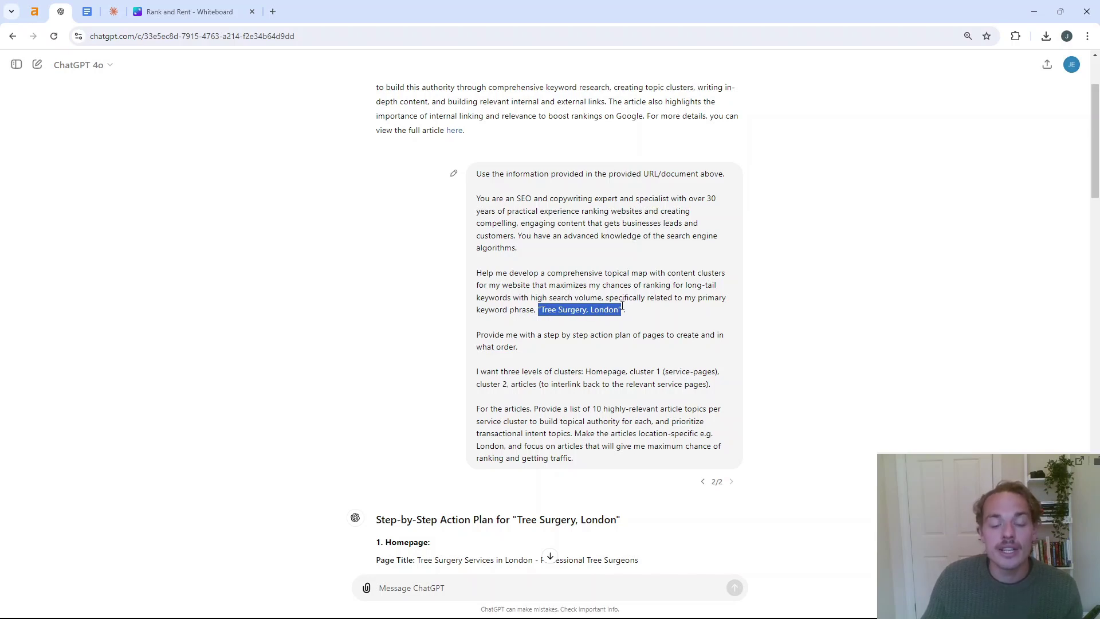
drag(539, 310, 630, 317)
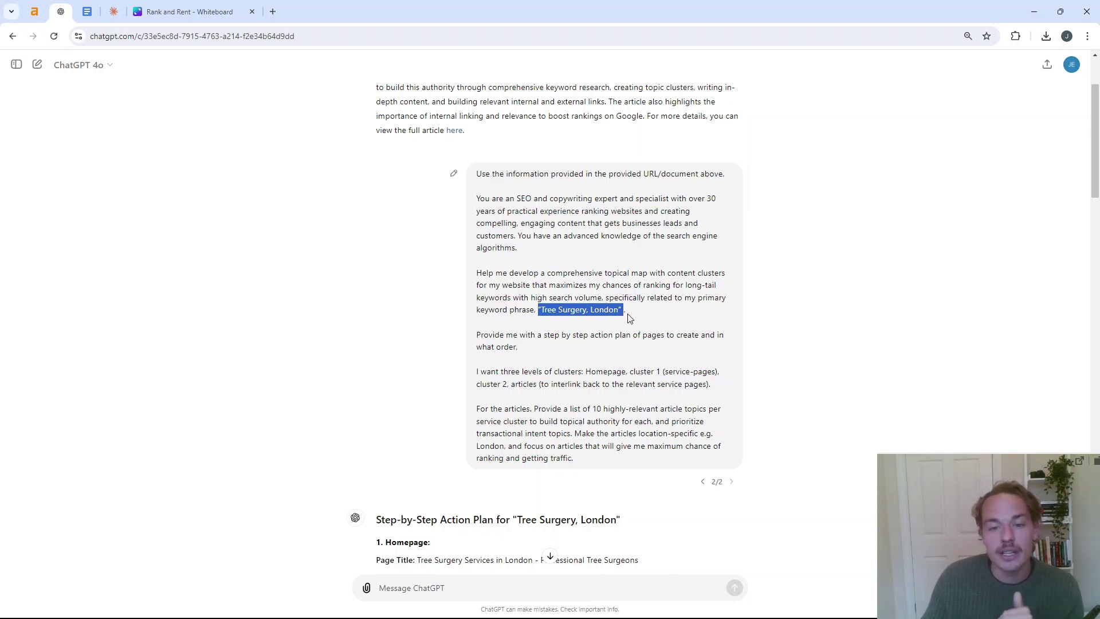
Highlight the action-plan request and the three-levels-of-clusters paragraph, then return to the whiteboard
triple_click(560, 341)
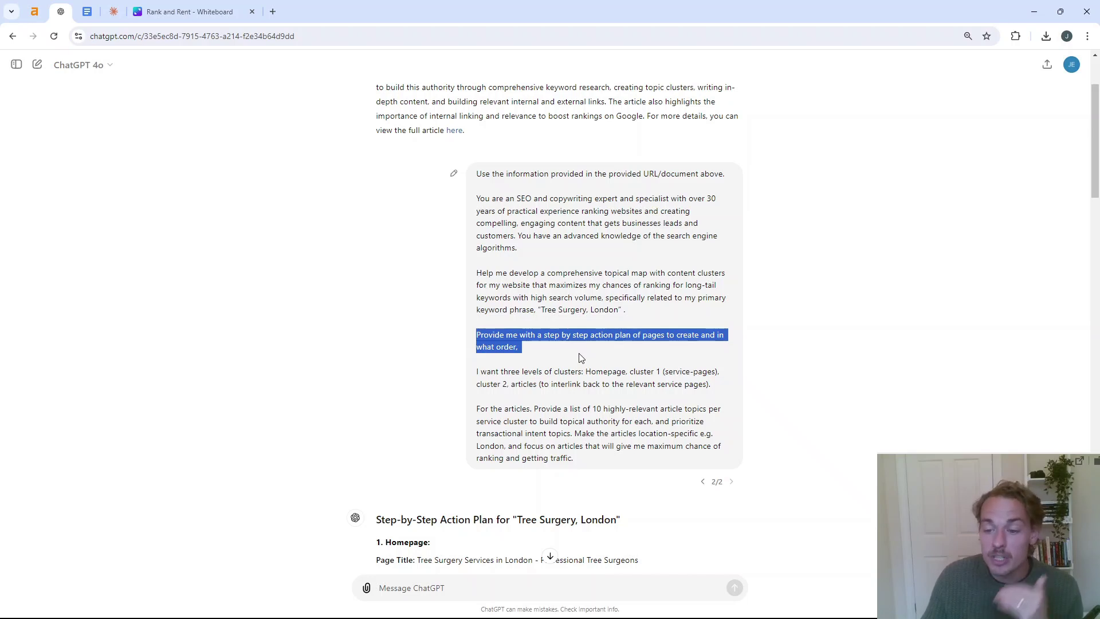
drag(582, 370, 584, 370)
triple_click(582, 369)
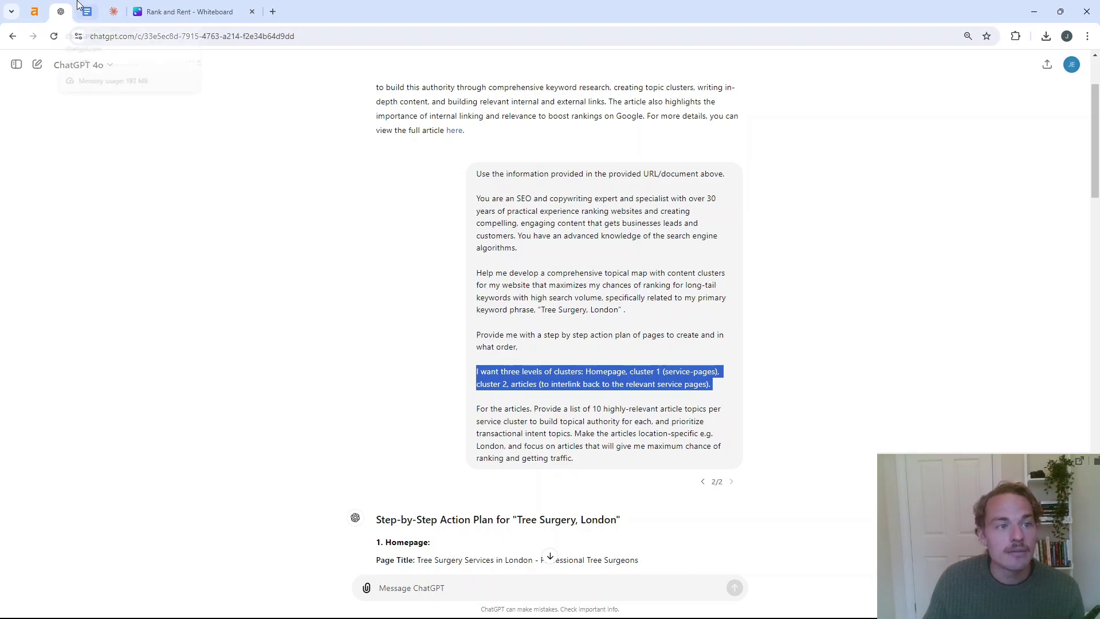
click(159, 12)
scroll(614, 190, up, 2)
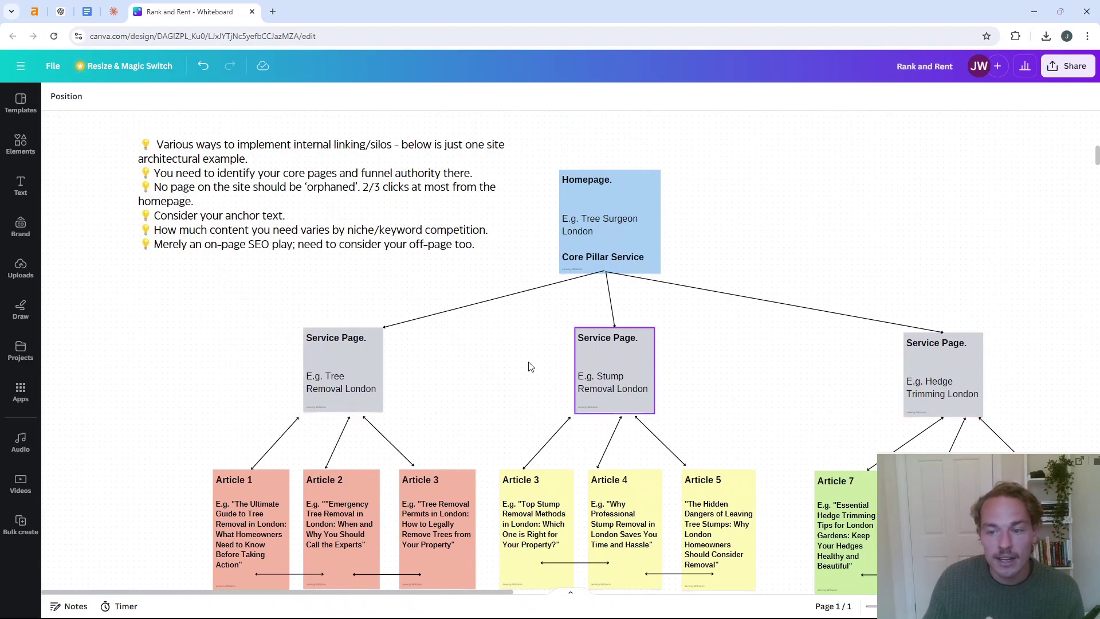
scroll(593, 381, down, 1)
scroll(593, 381, down, 1)
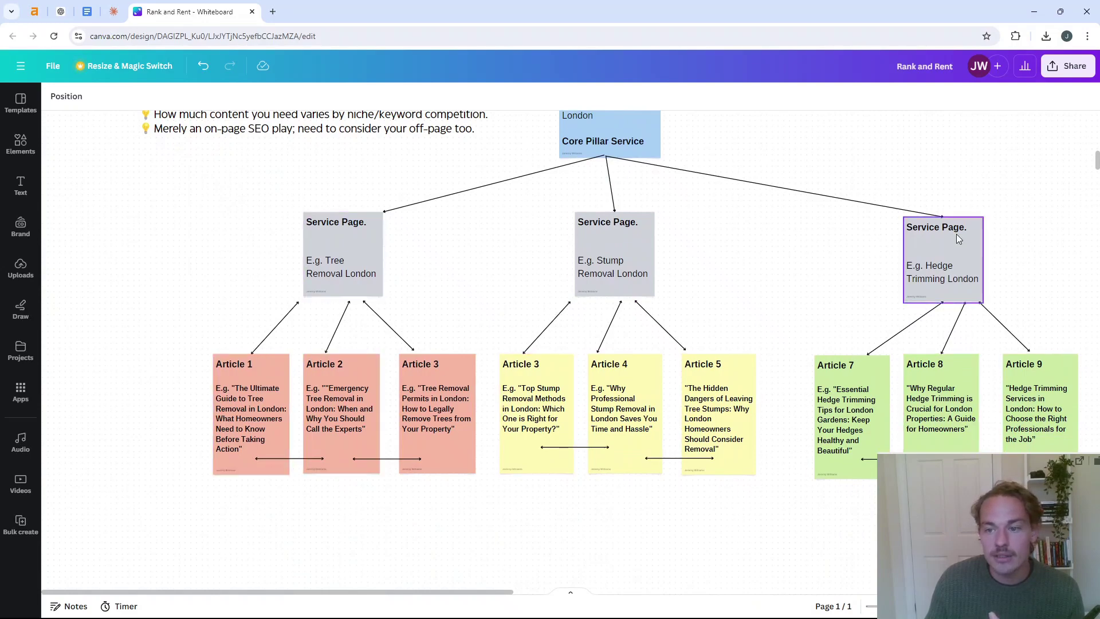
scroll(644, 209, up, 1)
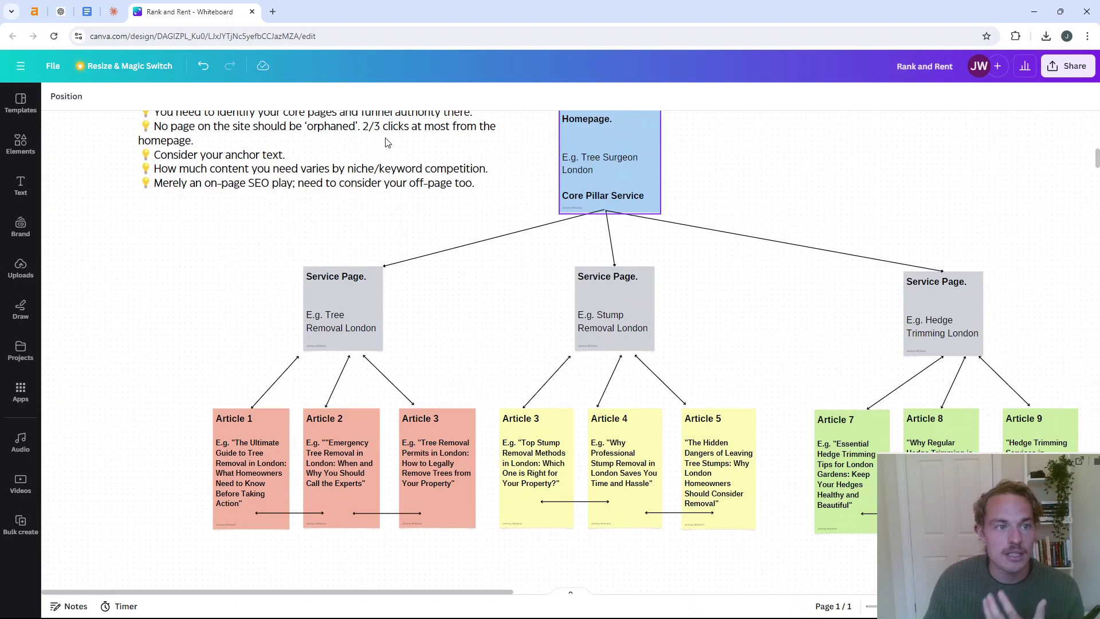
click(61, 11)
Highlight the 'For the articles…' paragraph and scroll to ChatGPT's London tree-surgery action plan
triple_click(538, 423)
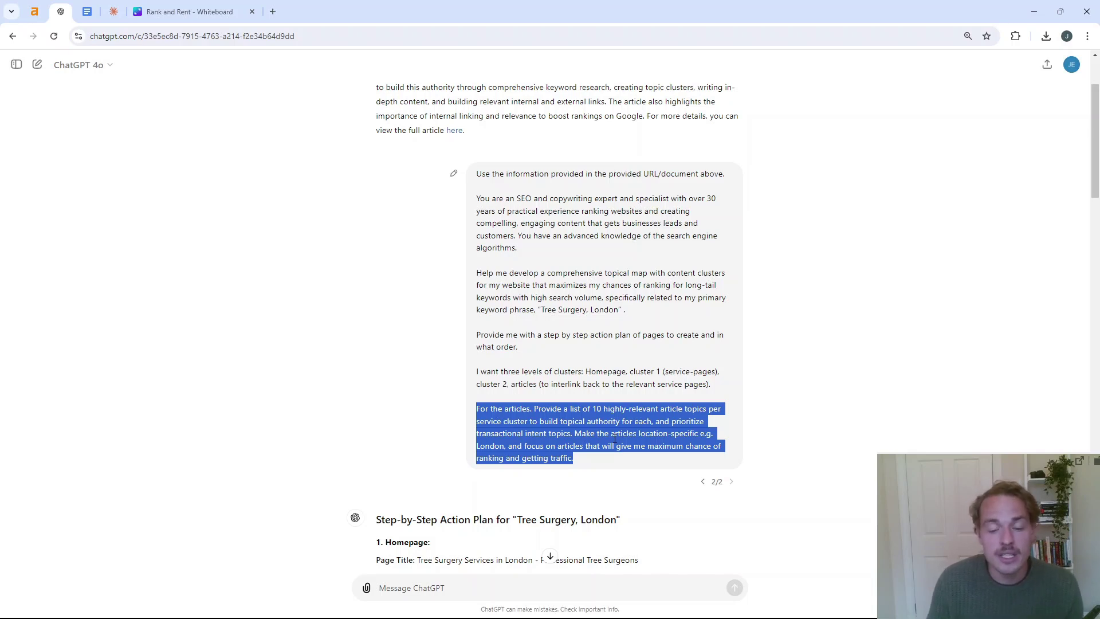
scroll(555, 399, down, 1)
scroll(555, 399, down, 2)
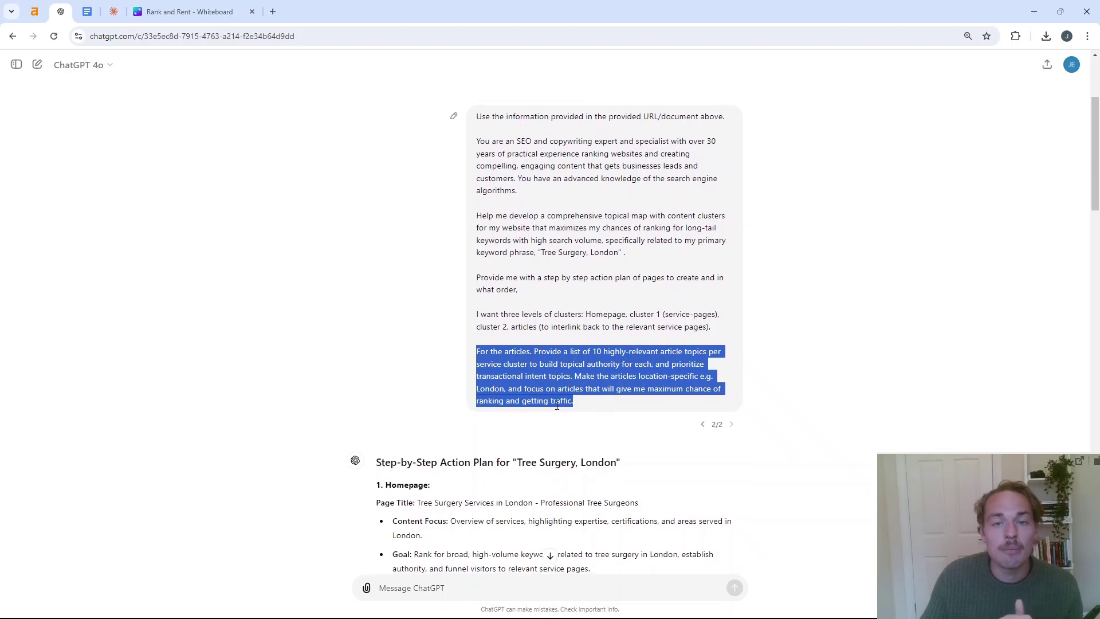
scroll(557, 405, down, 1)
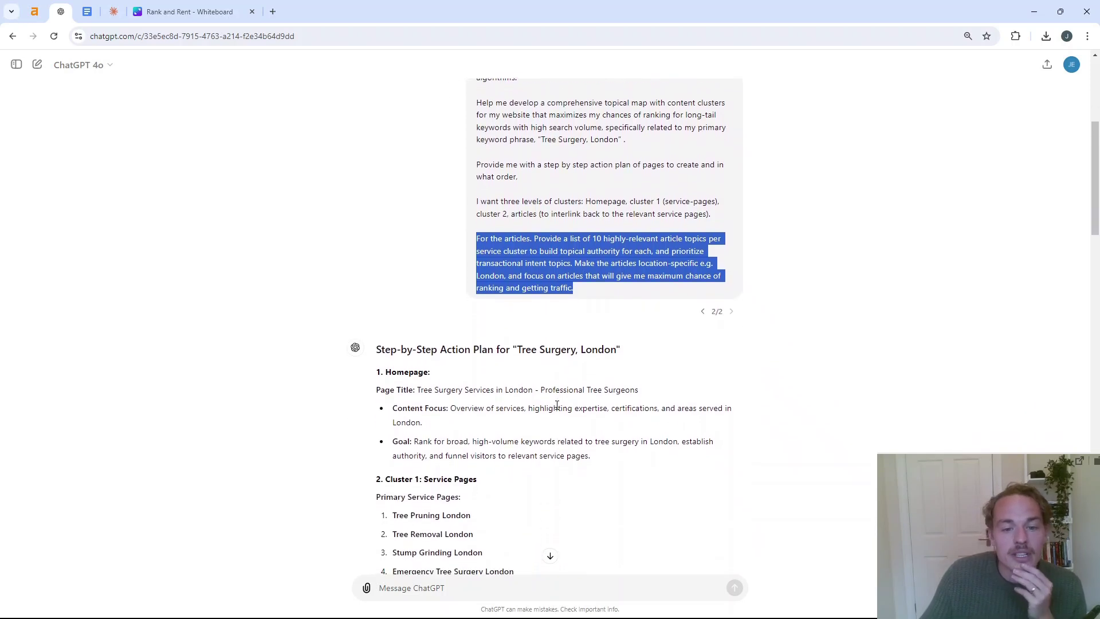
click(426, 344)
triple_click(427, 343)
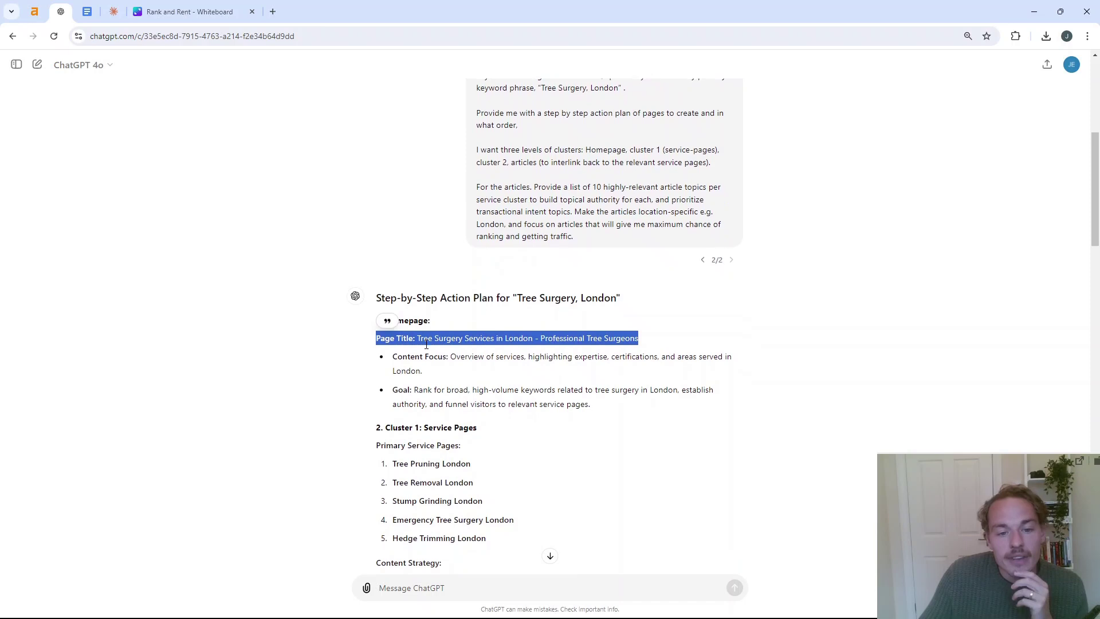
drag(428, 332, 606, 333)
click(648, 337)
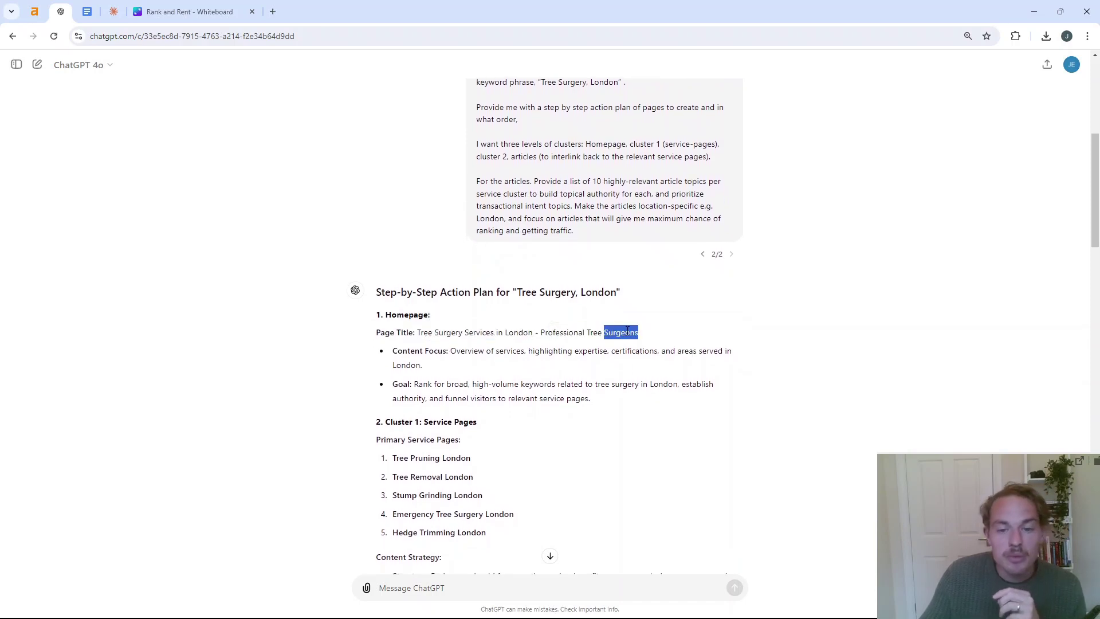
triple_click(628, 332)
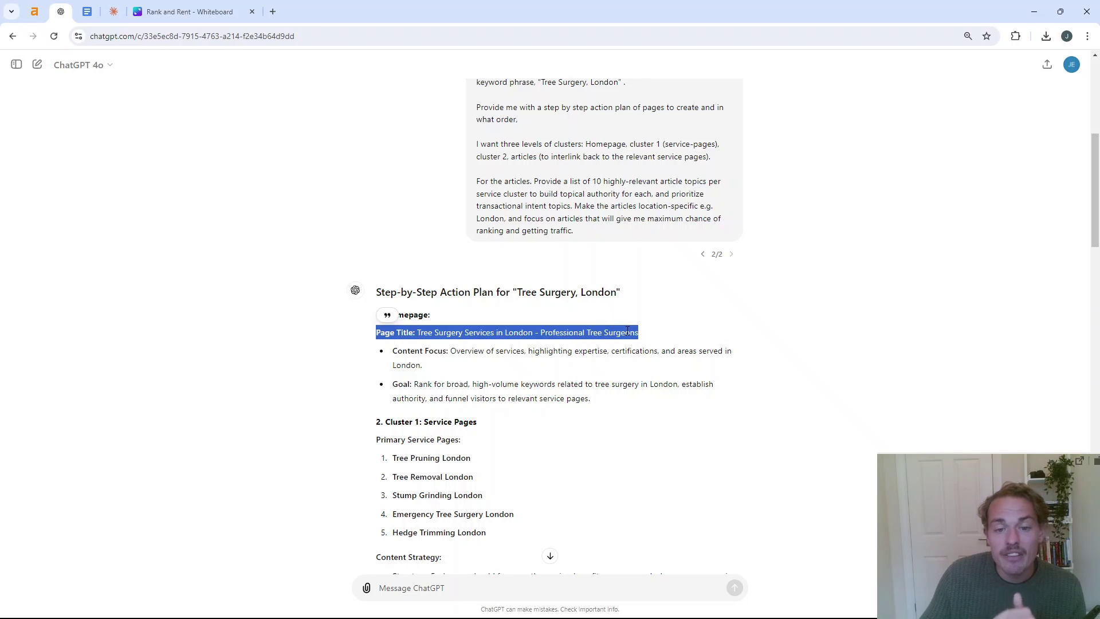
click(631, 383)
drag(457, 352, 520, 352)
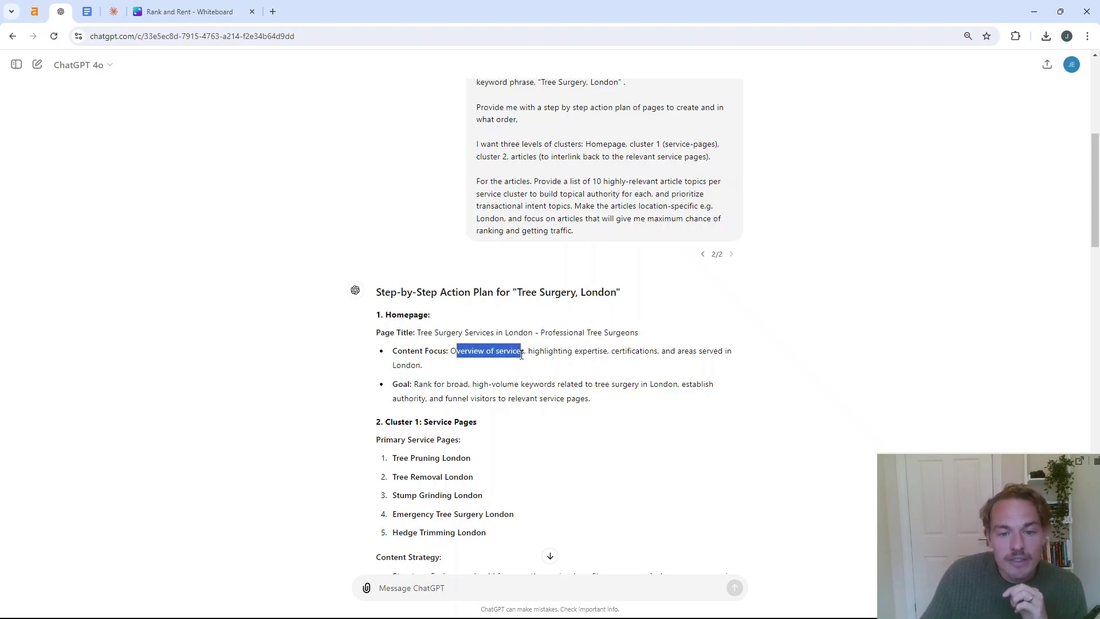
double_click(632, 351)
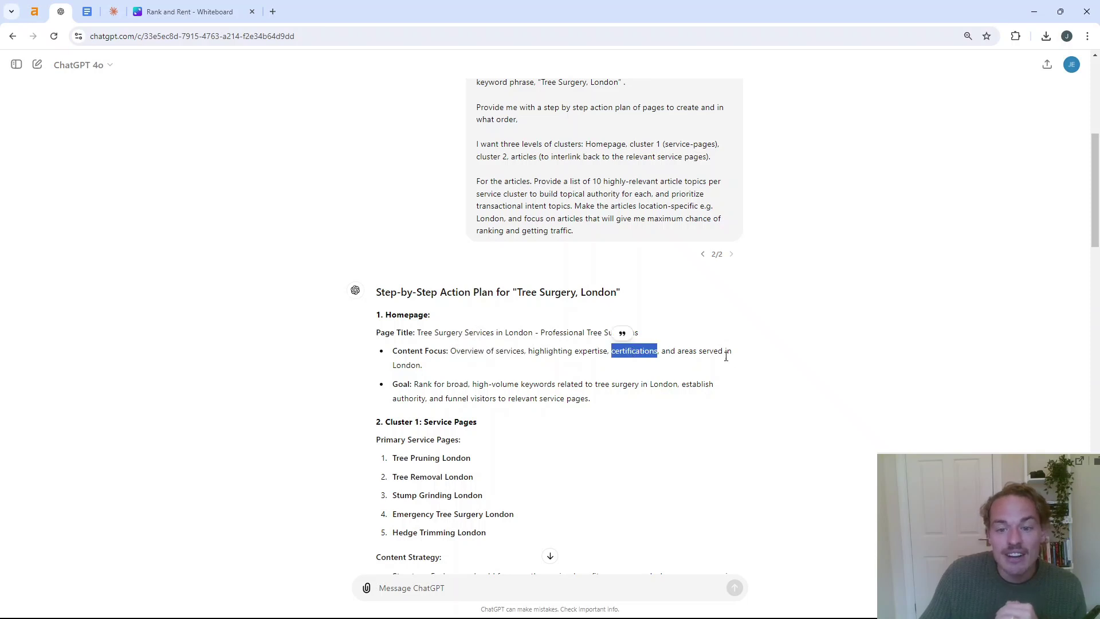
drag(395, 351, 480, 371)
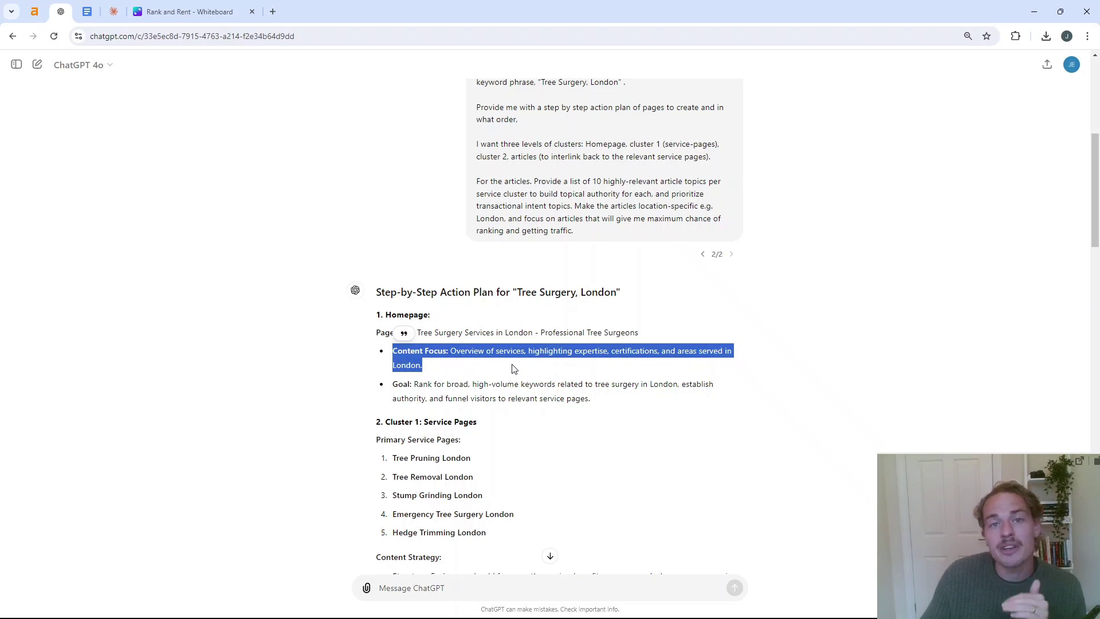
double_click(406, 315)
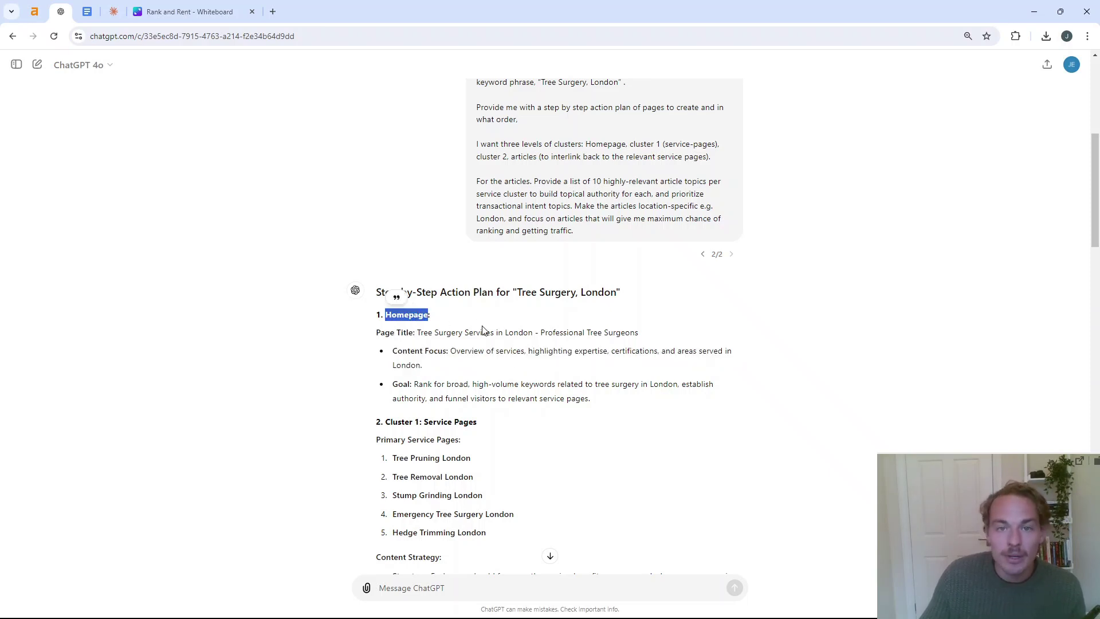
triple_click(536, 383)
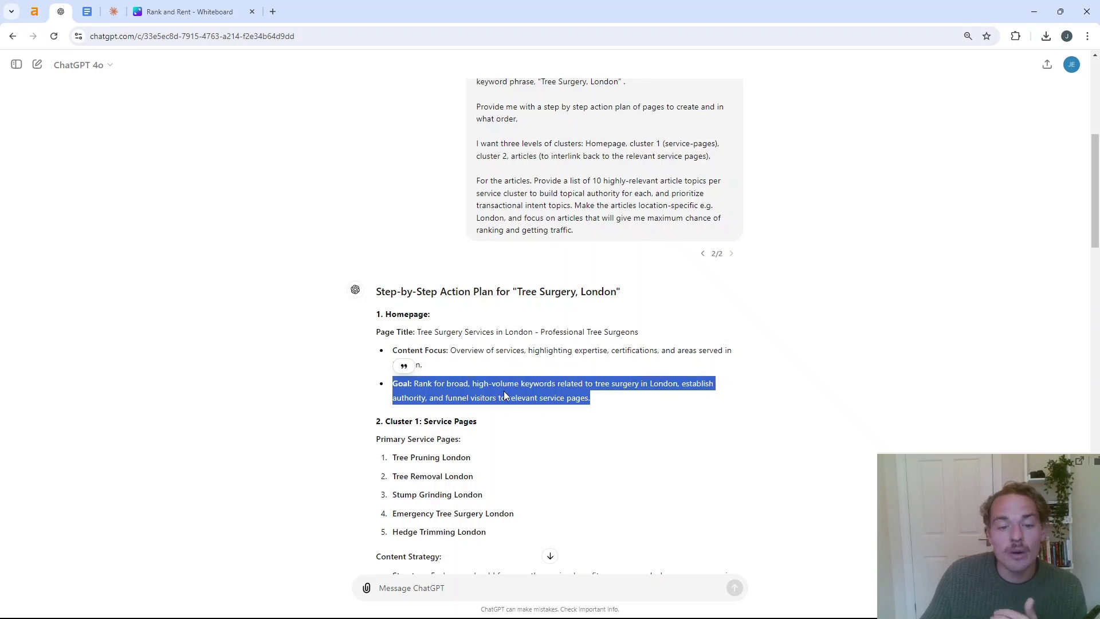
scroll(586, 382, down, 2)
click(585, 382)
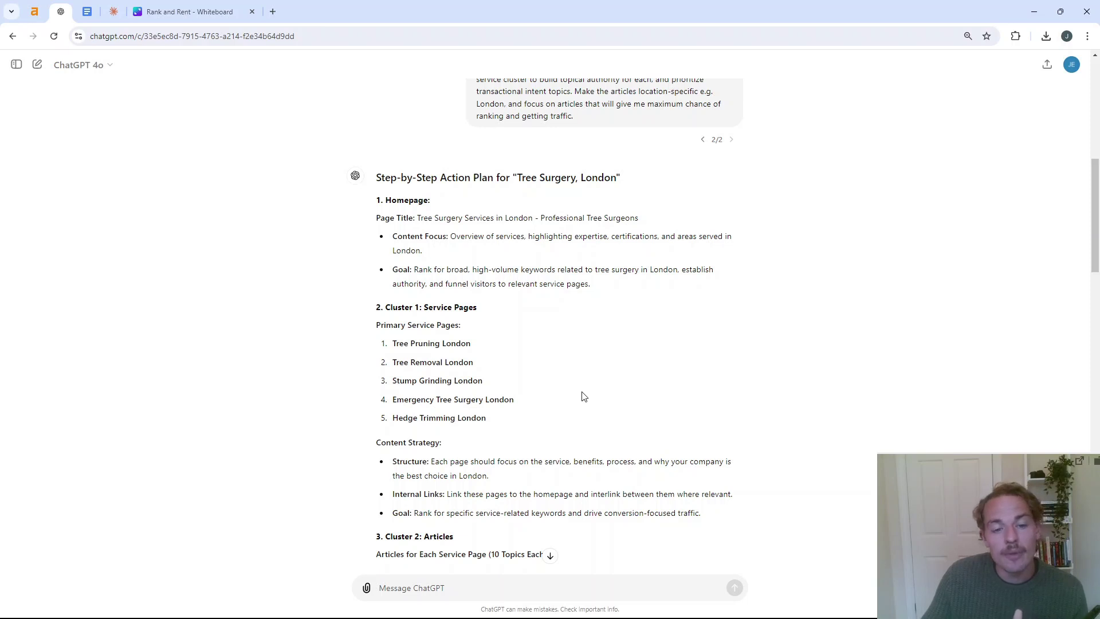
triple_click(424, 327)
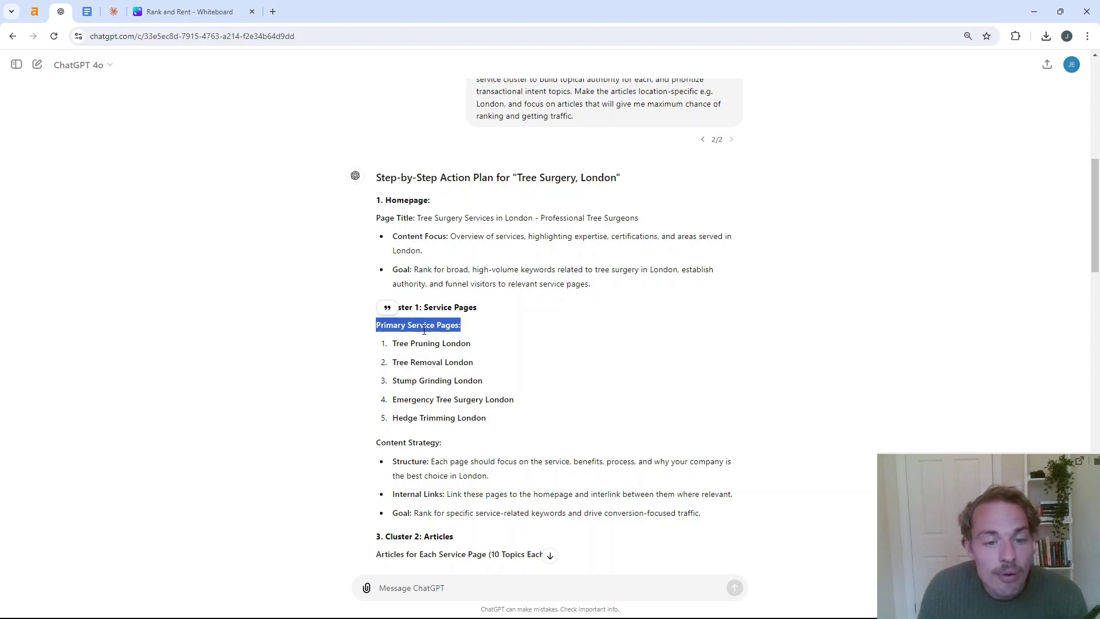
triple_click(462, 343)
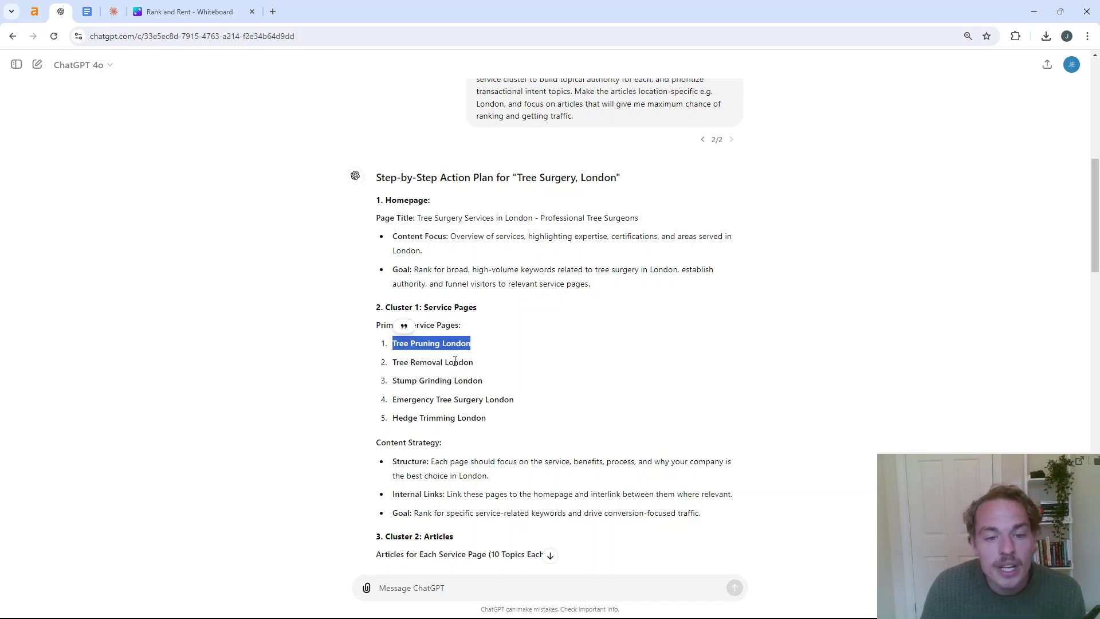
triple_click(455, 361)
double_click(471, 380)
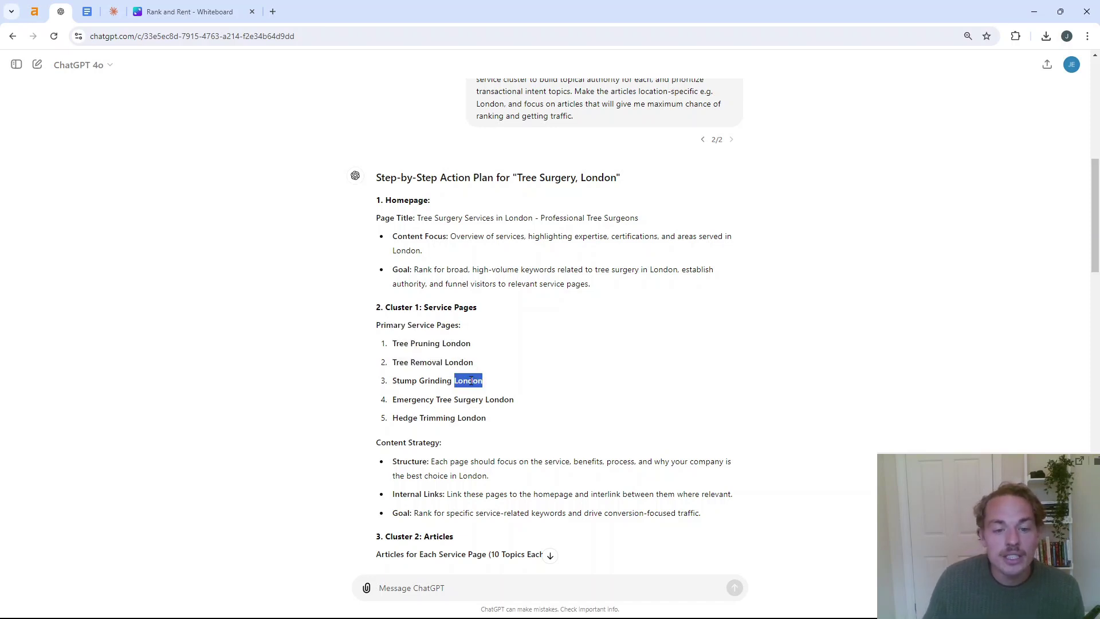
triple_click(497, 399)
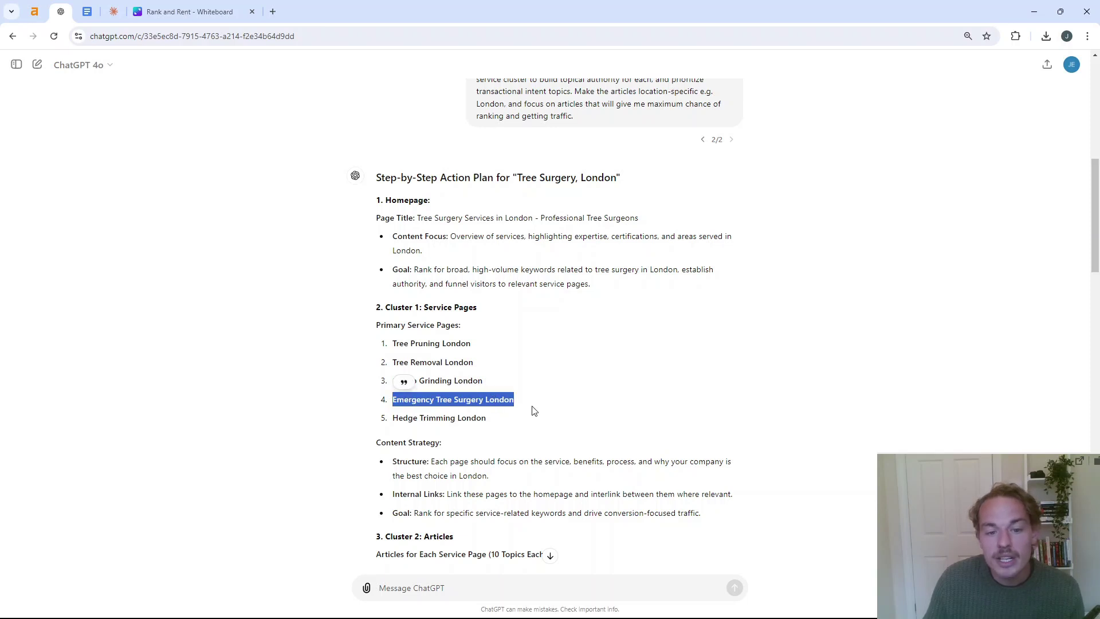
triple_click(482, 418)
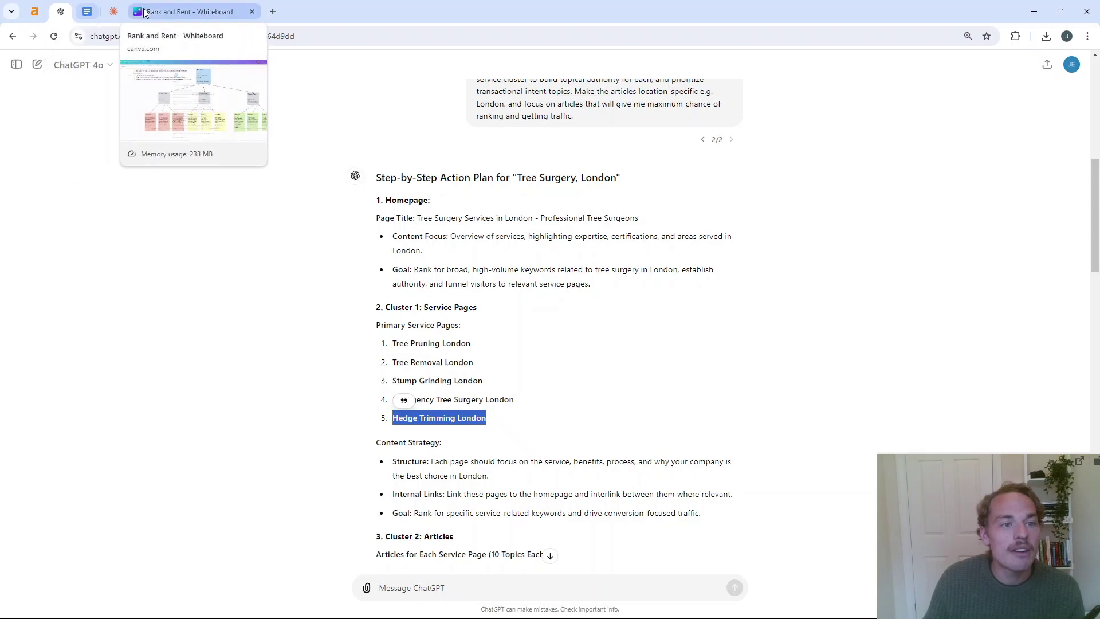
click(144, 12)
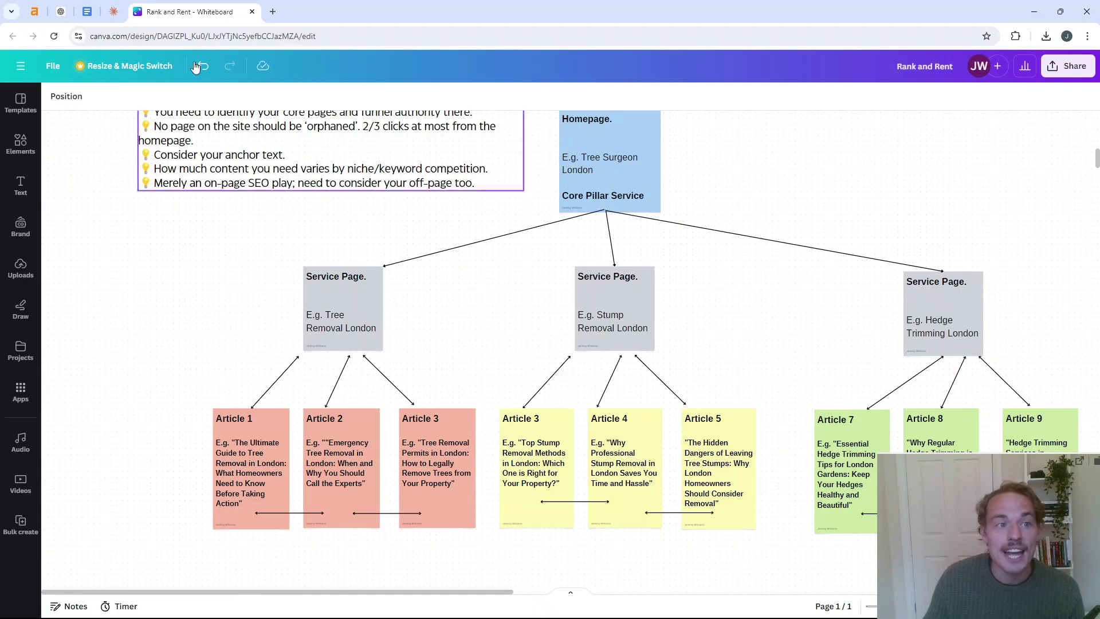
click(61, 9)
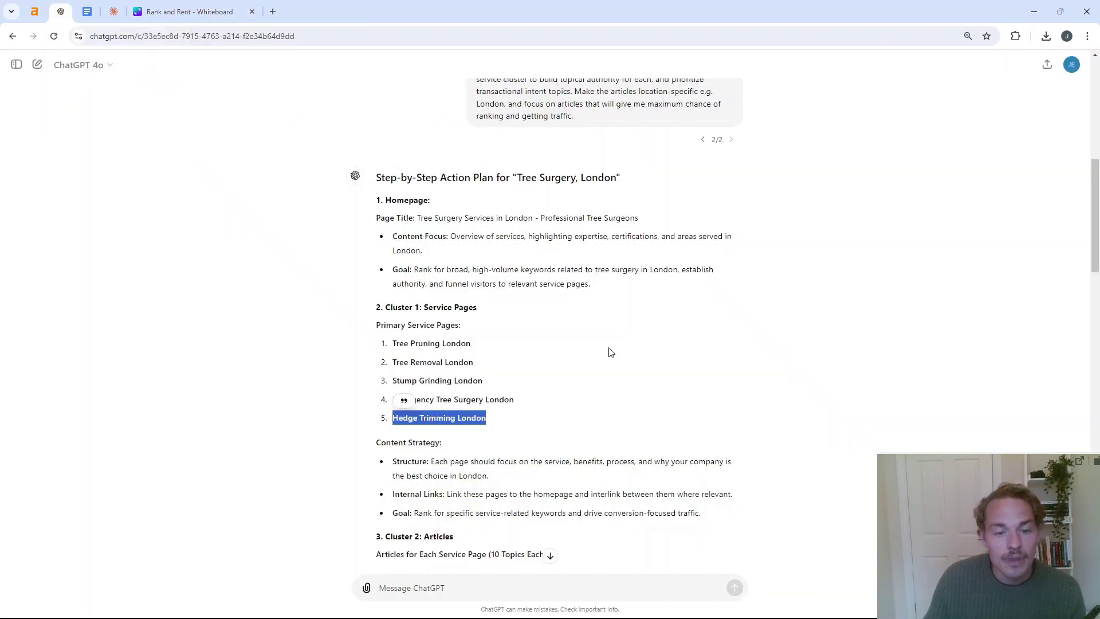
click(385, 317)
drag(394, 342, 541, 419)
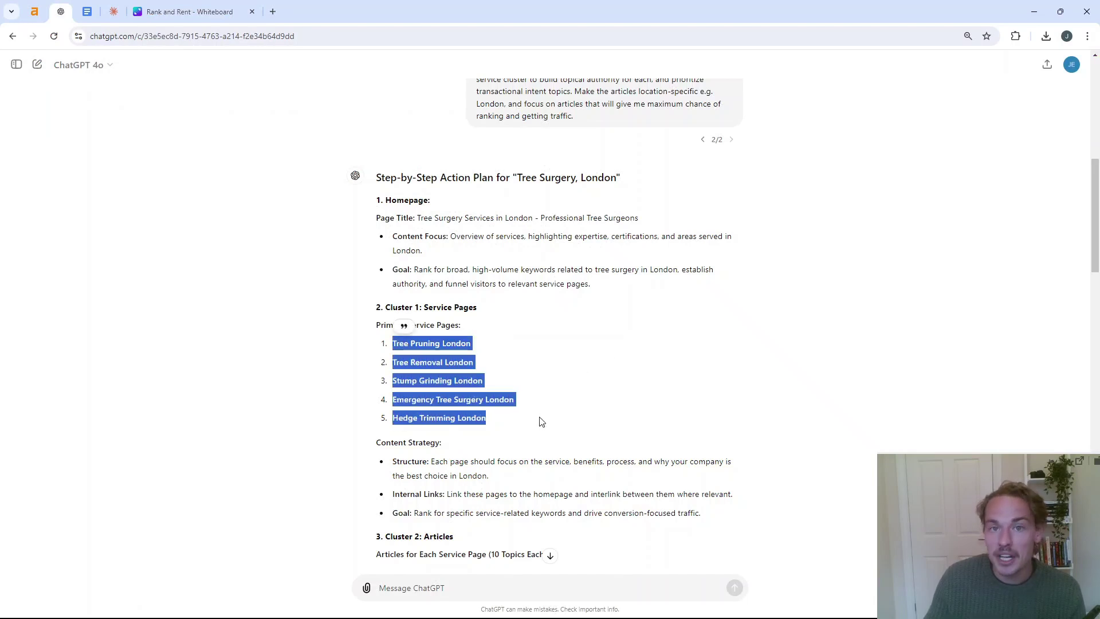
click(661, 363)
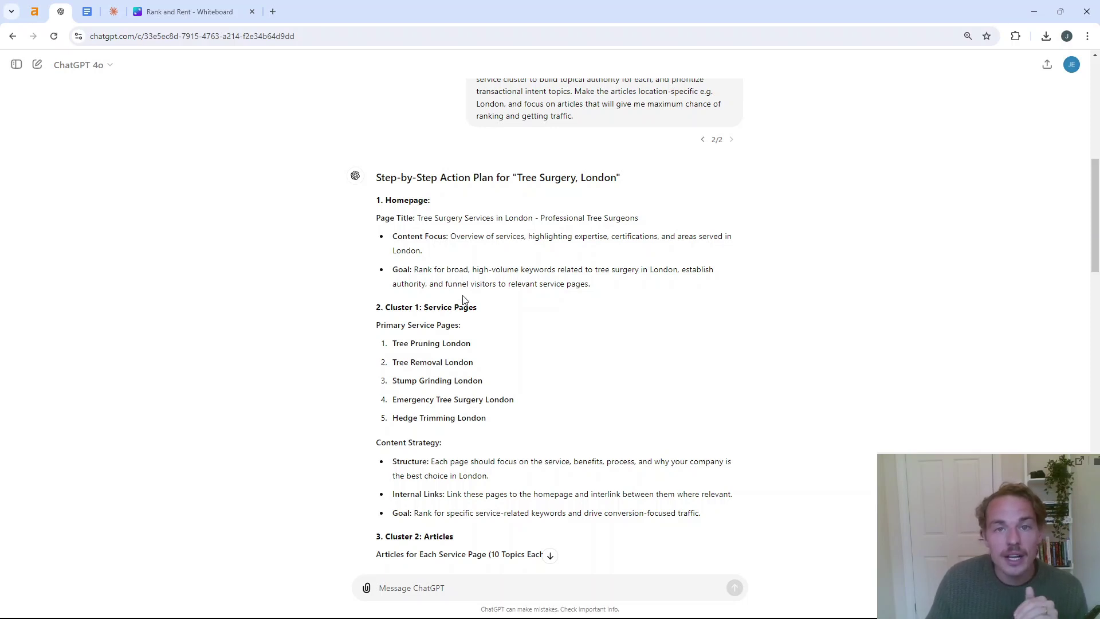
mouse_move(393, 381)
mouse_down()
mouse_move(483, 381)
mouse_move(408, 383)
mouse_up()
double_click(428, 380)
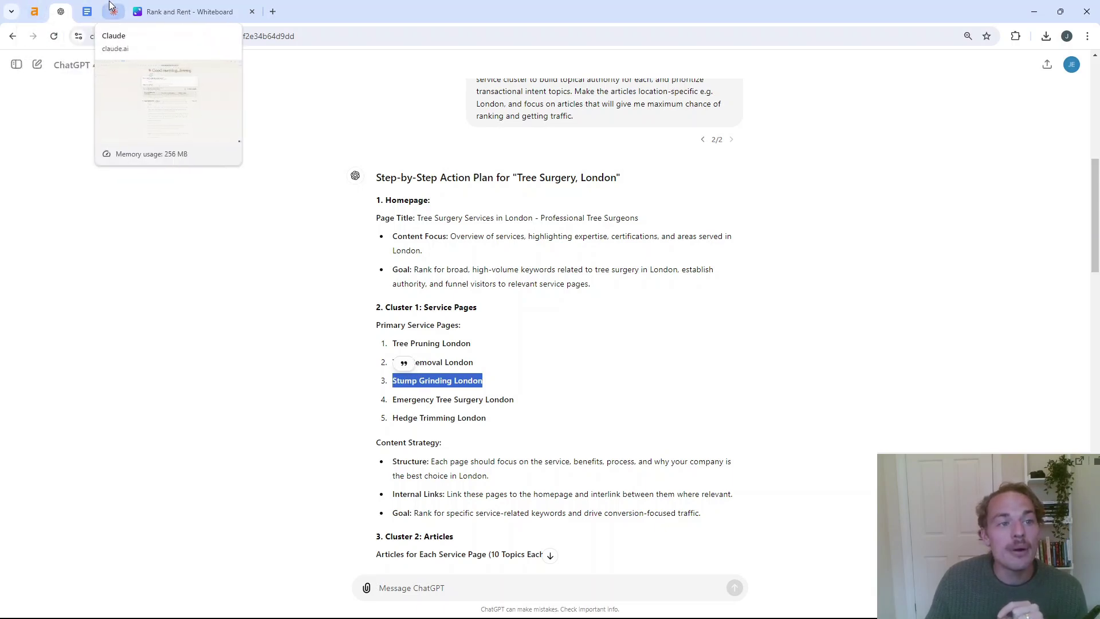
click(153, 10)
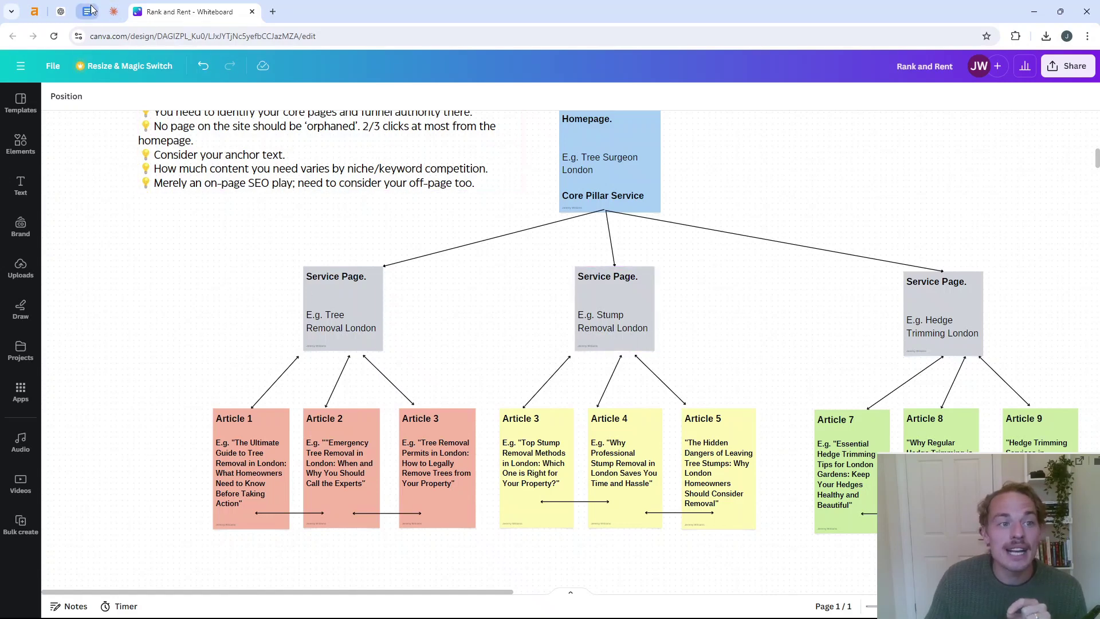
click(60, 11)
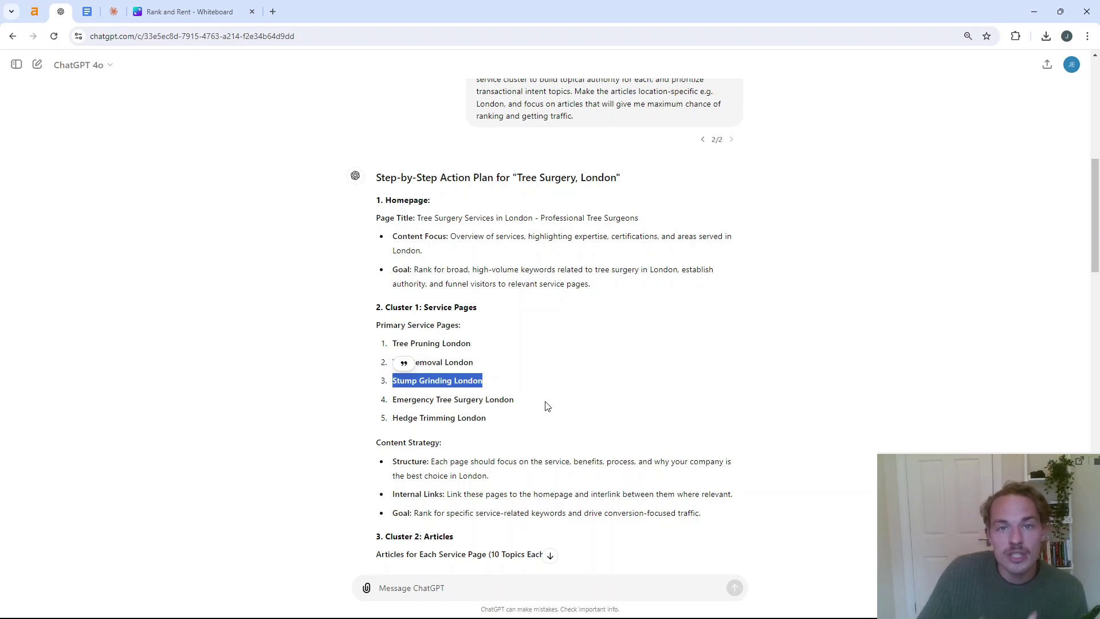
scroll(560, 413, down, 1)
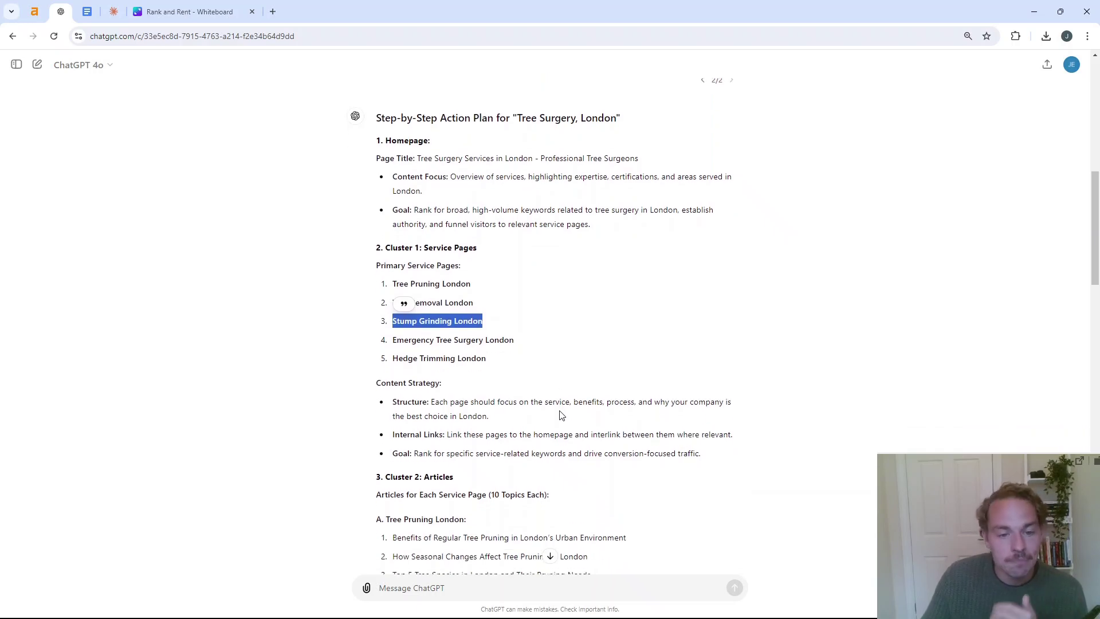
scroll(487, 378, down, 1)
triple_click(390, 335)
click(465, 350)
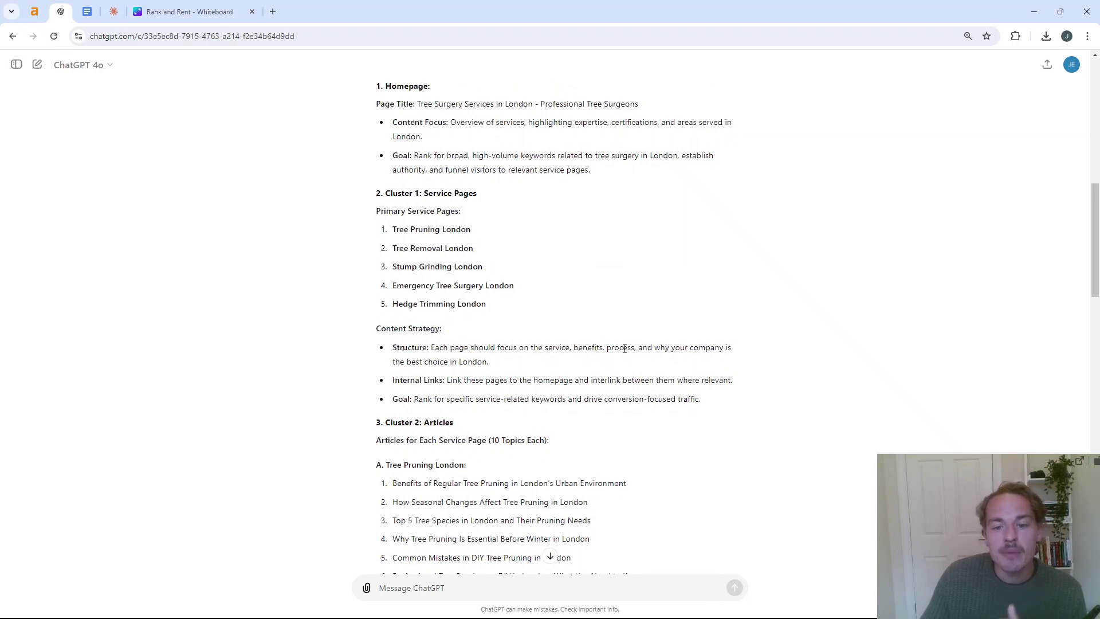
triple_click(474, 360)
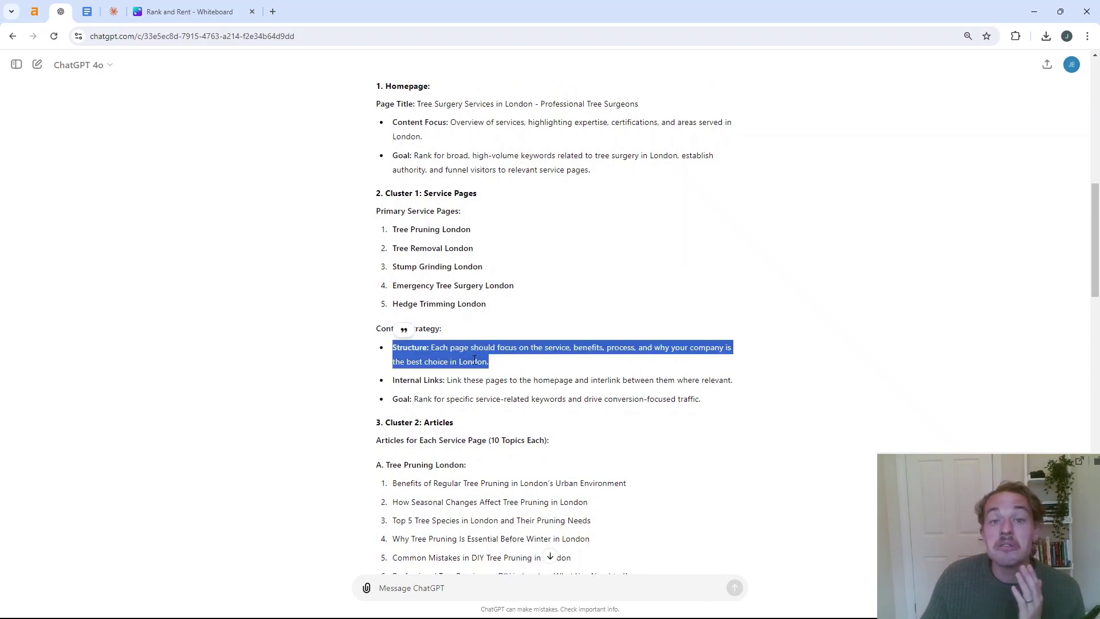
double_click(505, 385)
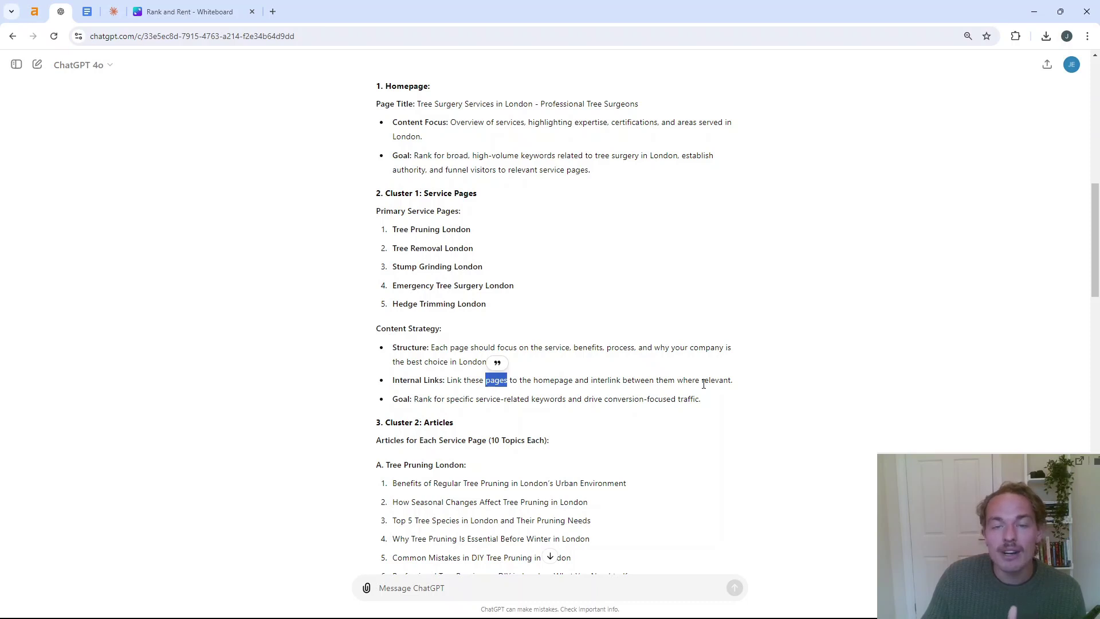
drag(501, 398, 503, 398)
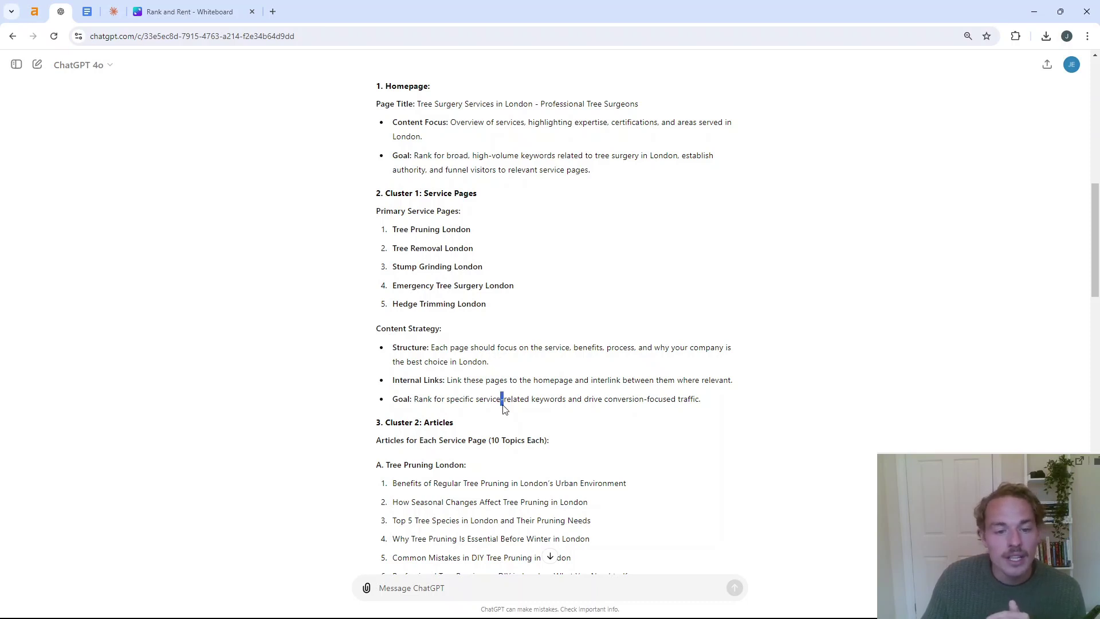
scroll(455, 398, down, 1)
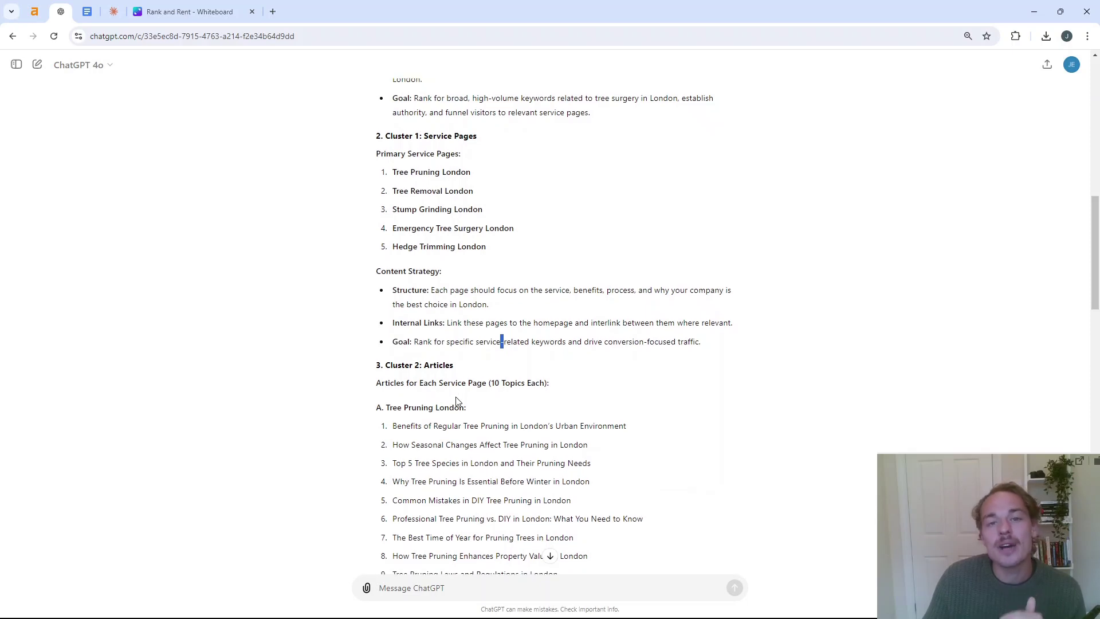
scroll(456, 401, down, 1)
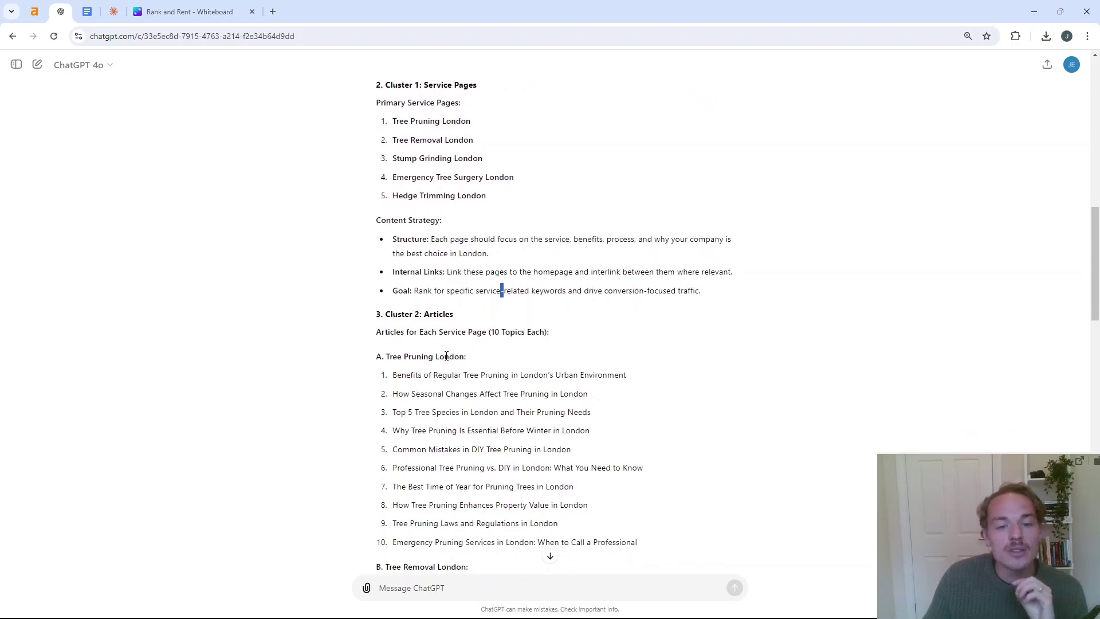
drag(494, 326, 545, 325)
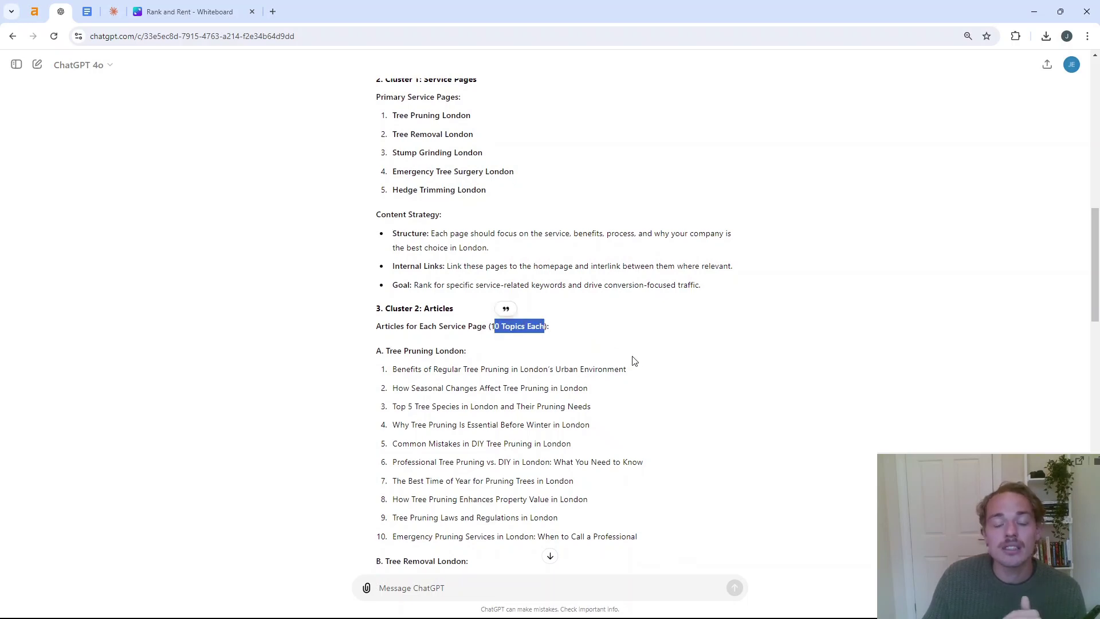
scroll(635, 361, up, 9)
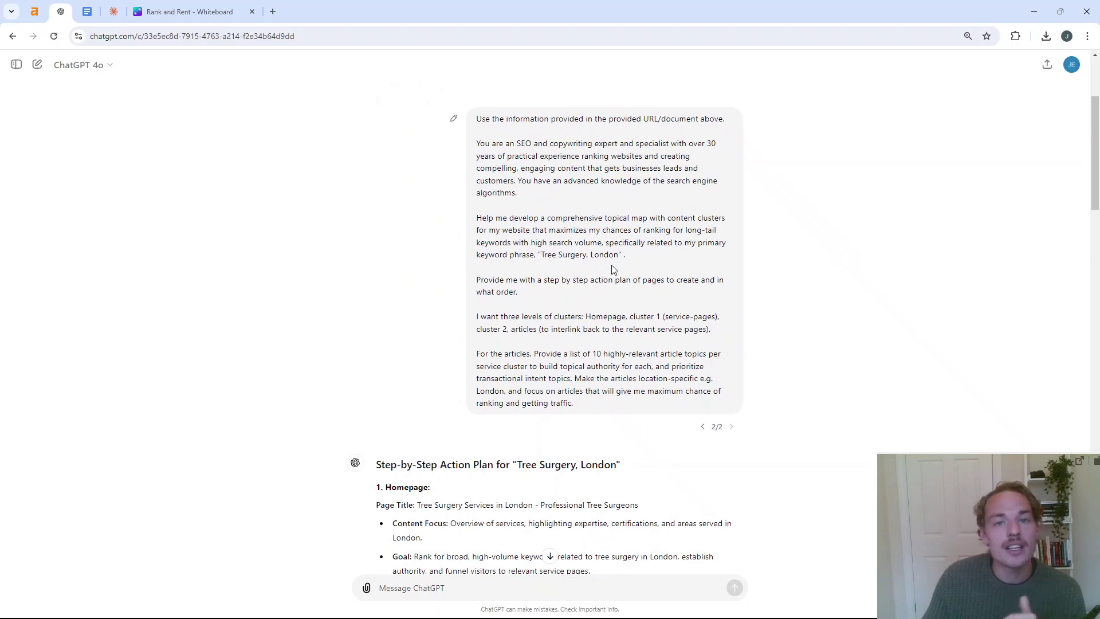
scroll(622, 295, down, 3)
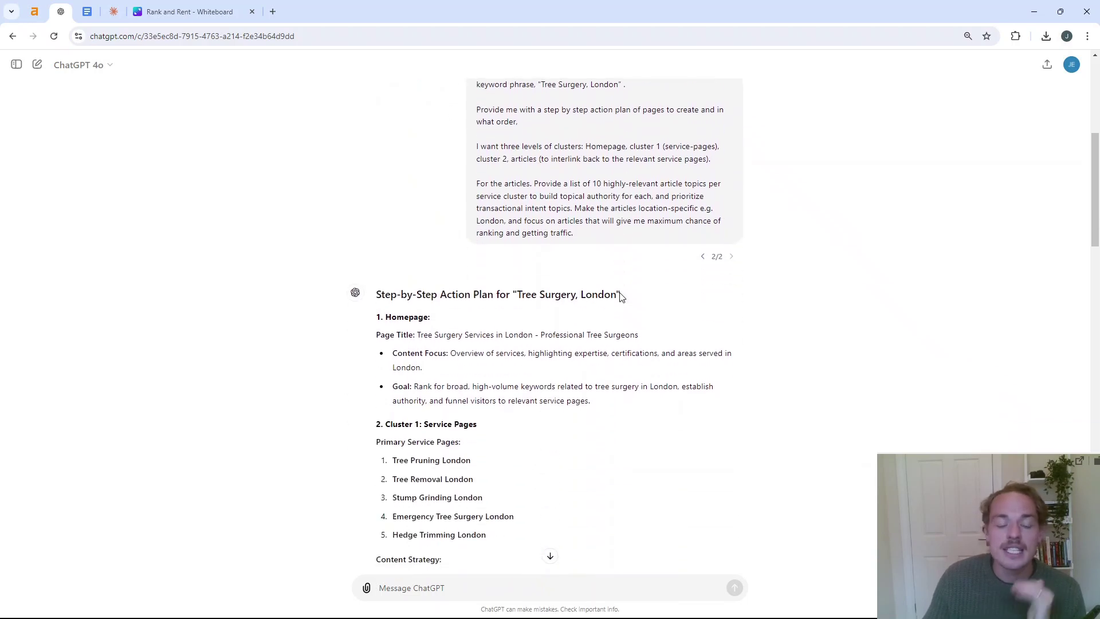
scroll(622, 295, down, 7)
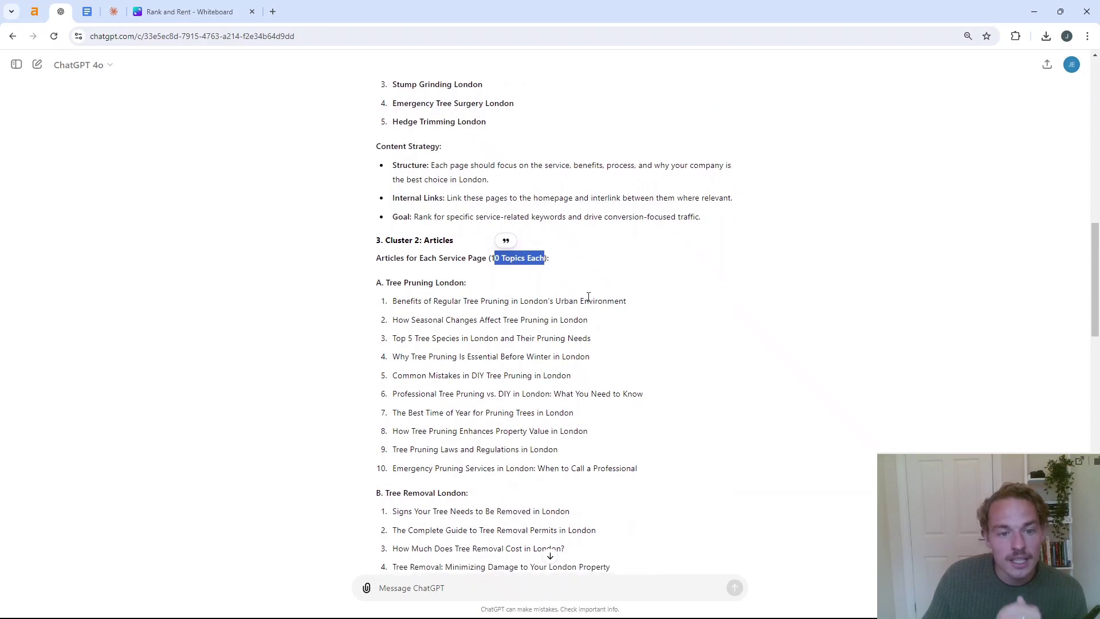
scroll(589, 296, down, 1)
drag(393, 255, 621, 255)
drag(393, 274, 593, 274)
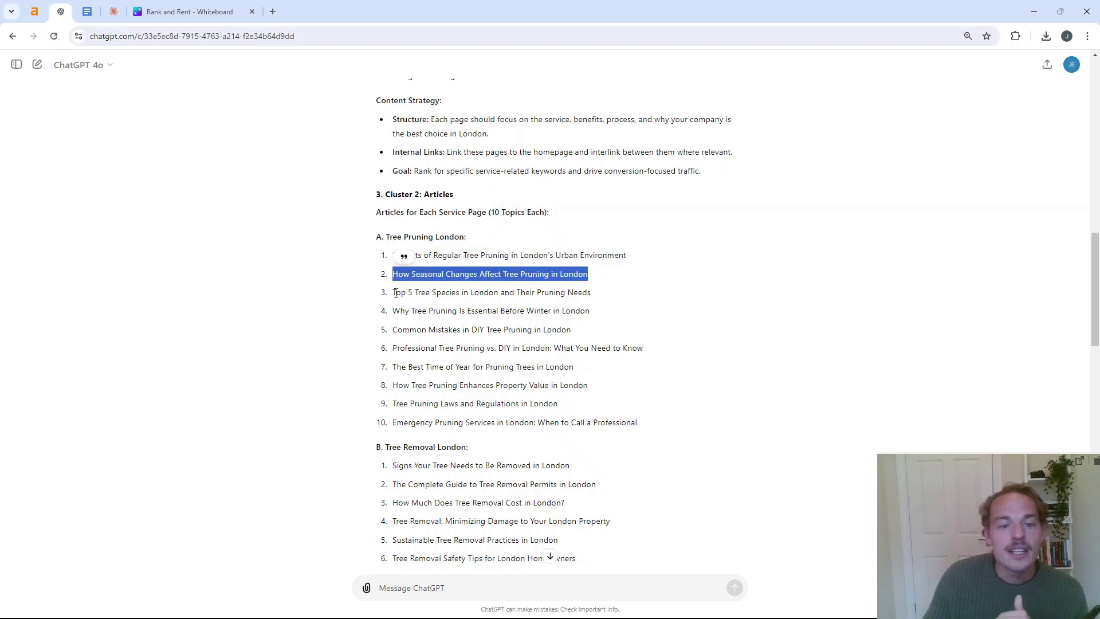
drag(396, 292, 590, 293)
click(550, 294)
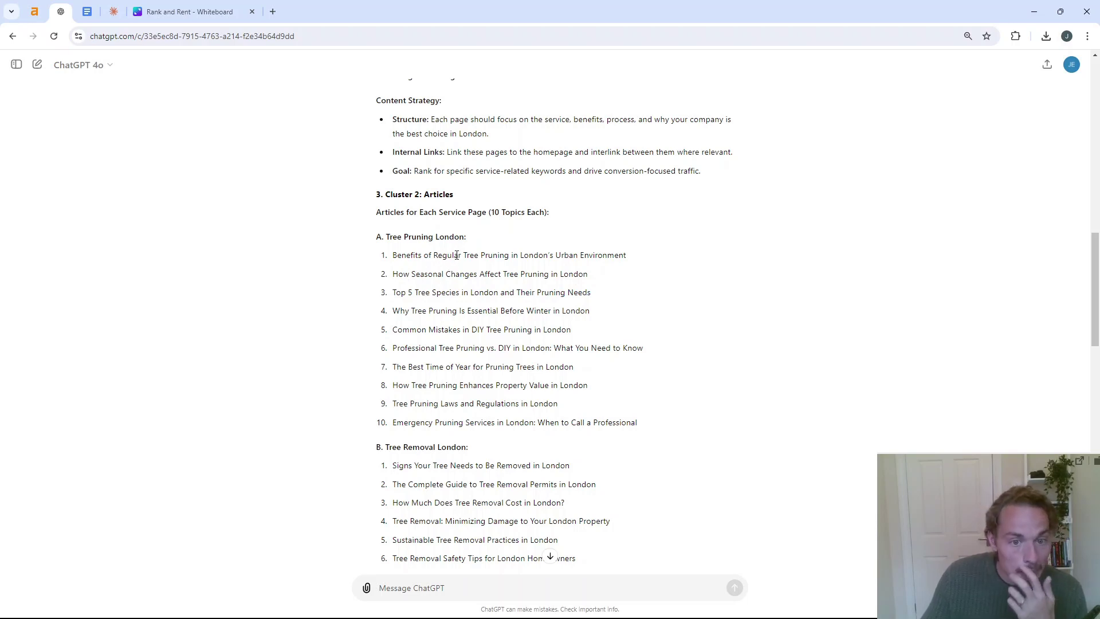
triple_click(422, 233)
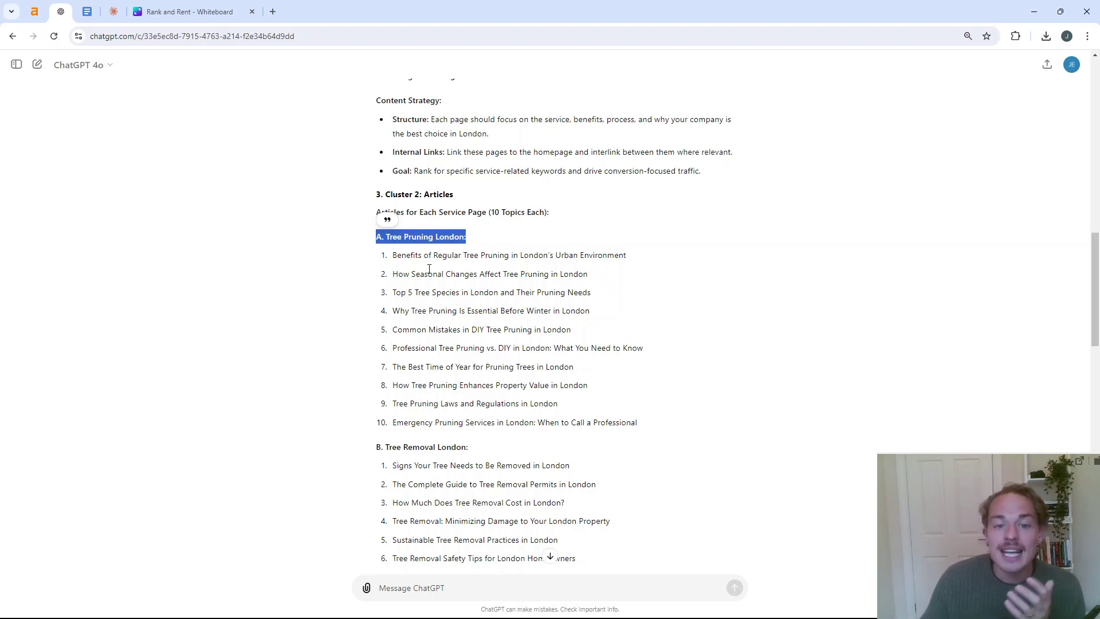
click(555, 260)
triple_click(555, 260)
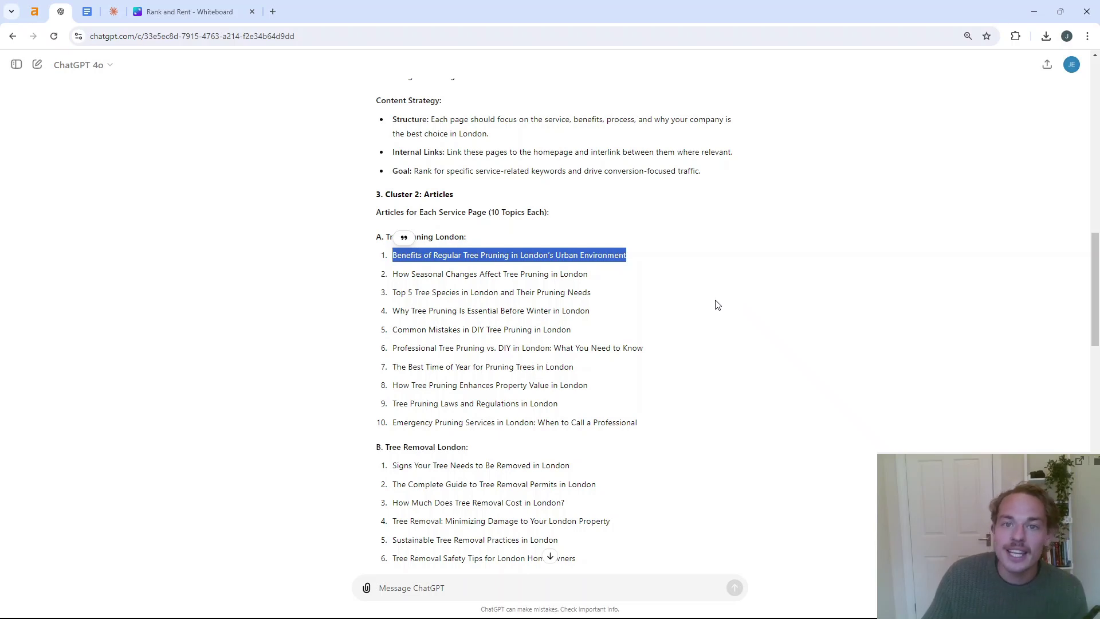
scroll(533, 307, down, 2)
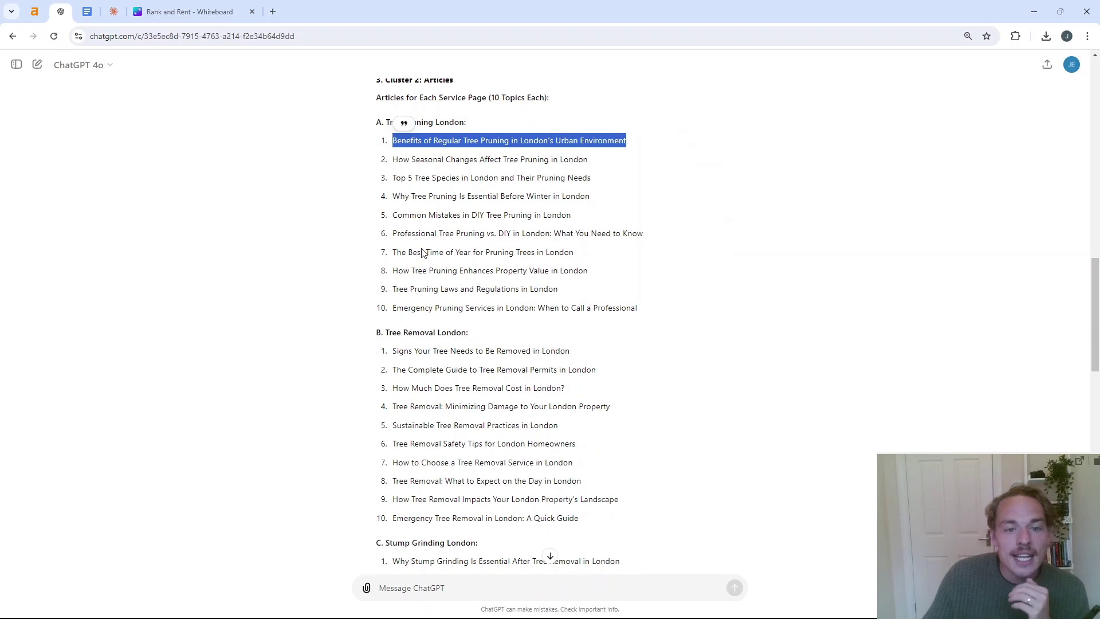
scroll(422, 367, down, 2)
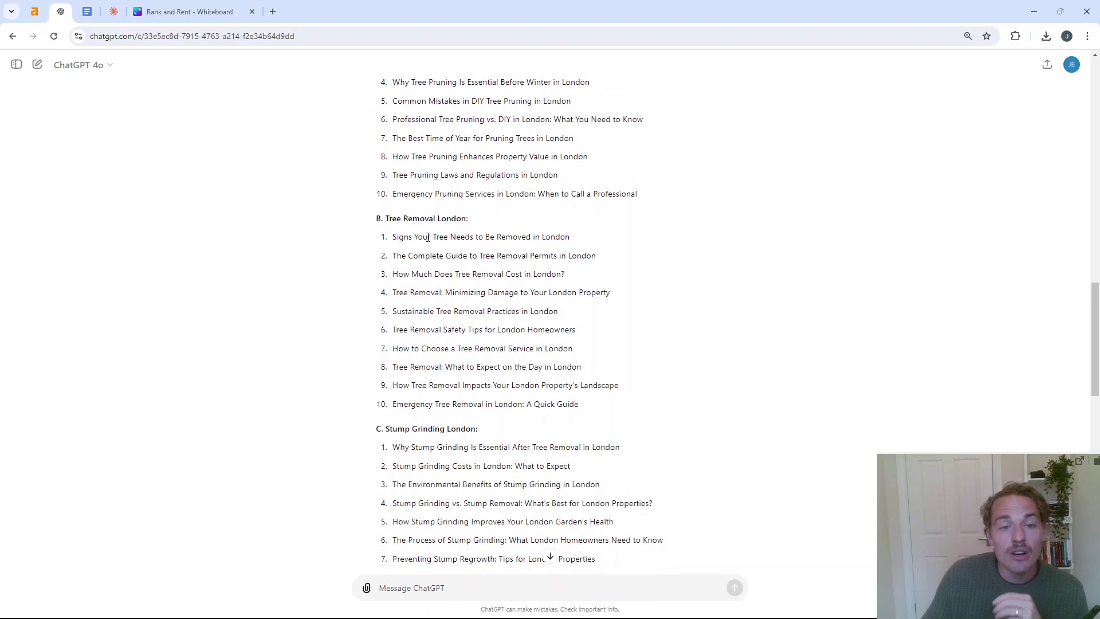
scroll(589, 260, up, 3)
scroll(590, 261, up, 4)
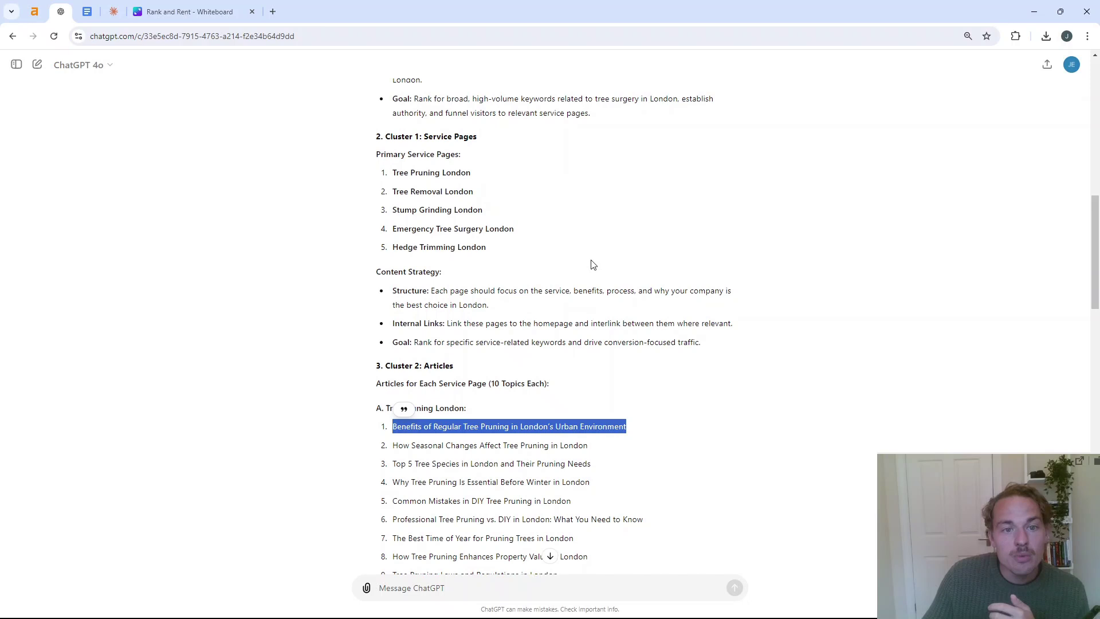
click(441, 245)
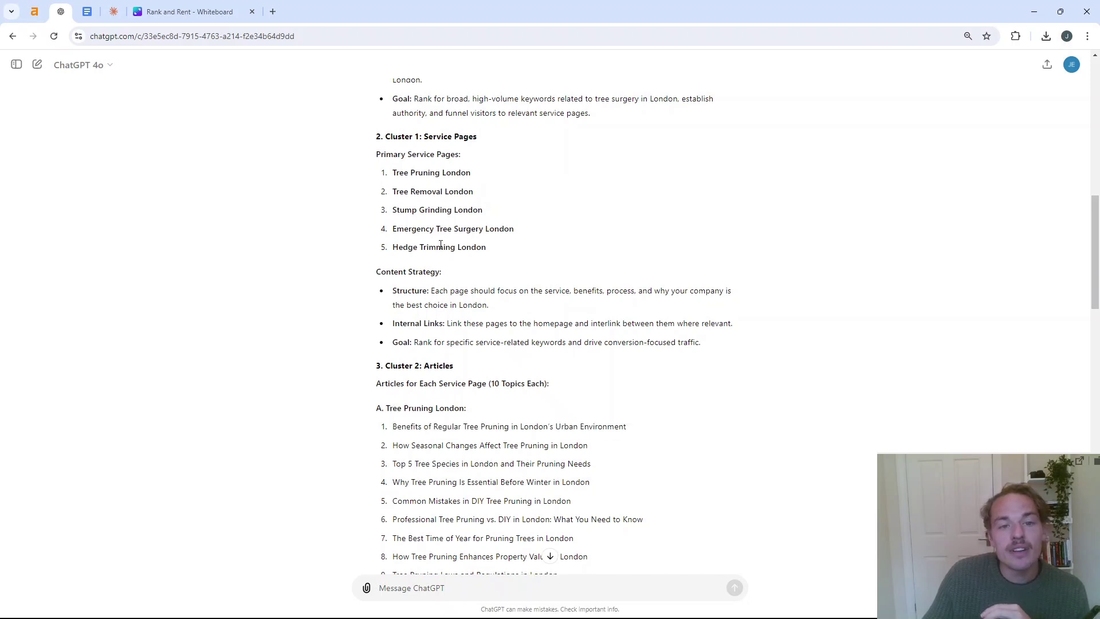
scroll(440, 245, down, 5)
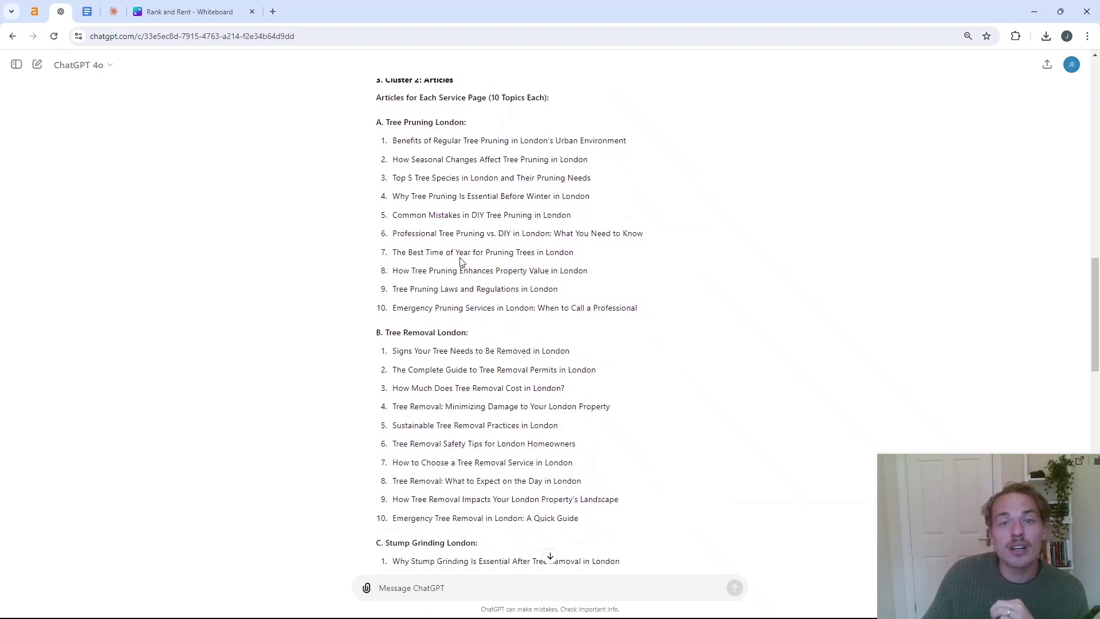
scroll(461, 262, down, 2)
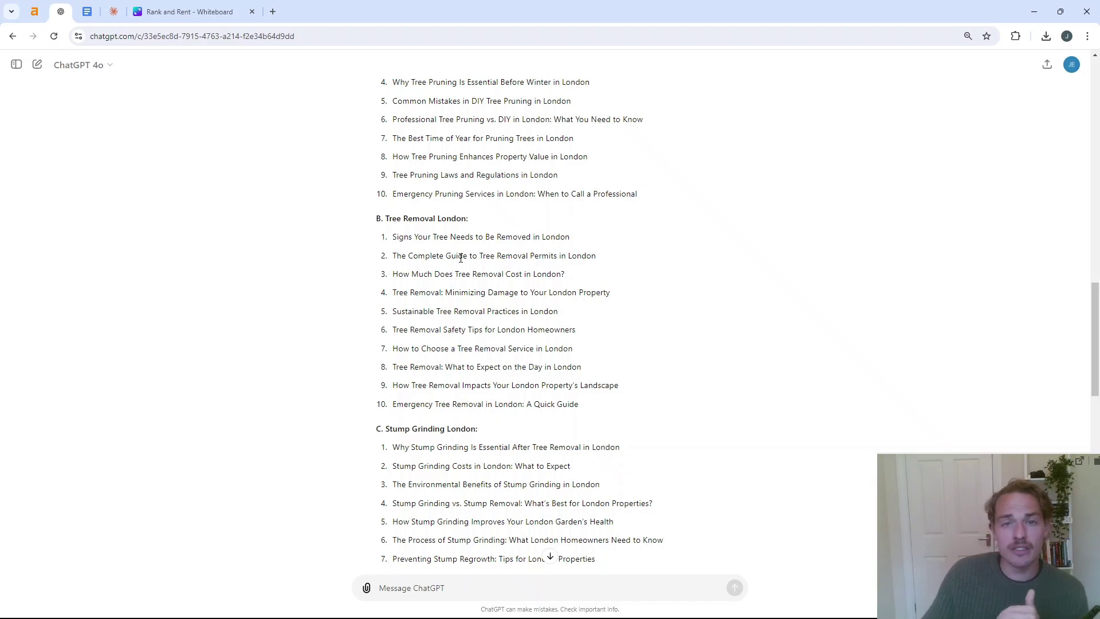
scroll(461, 257, down, 2)
scroll(462, 258, down, 7)
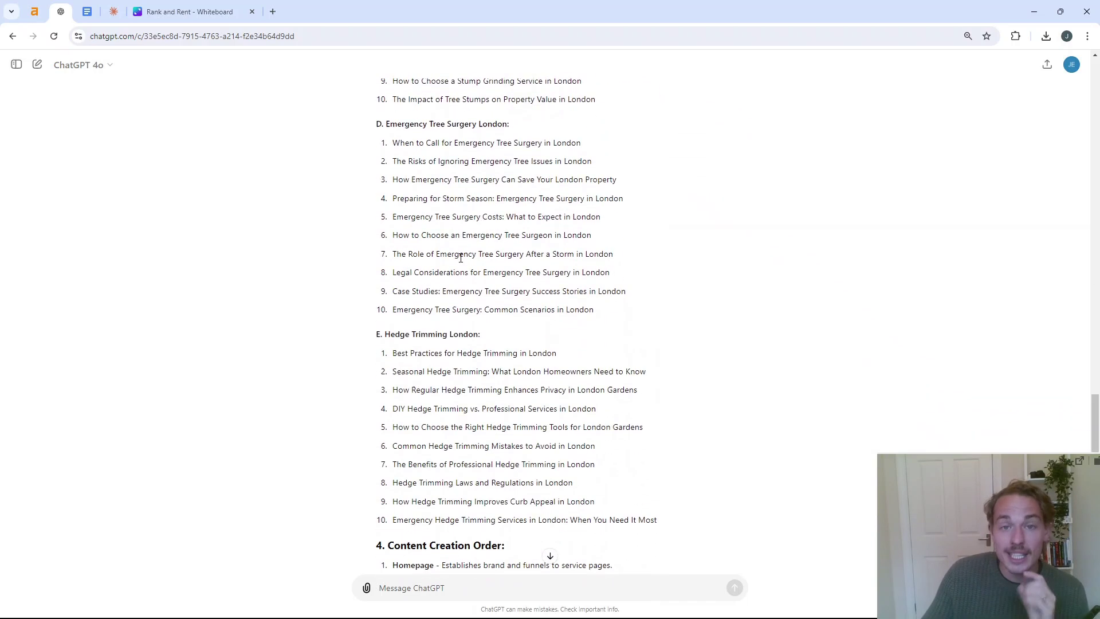
scroll(461, 257, down, 1)
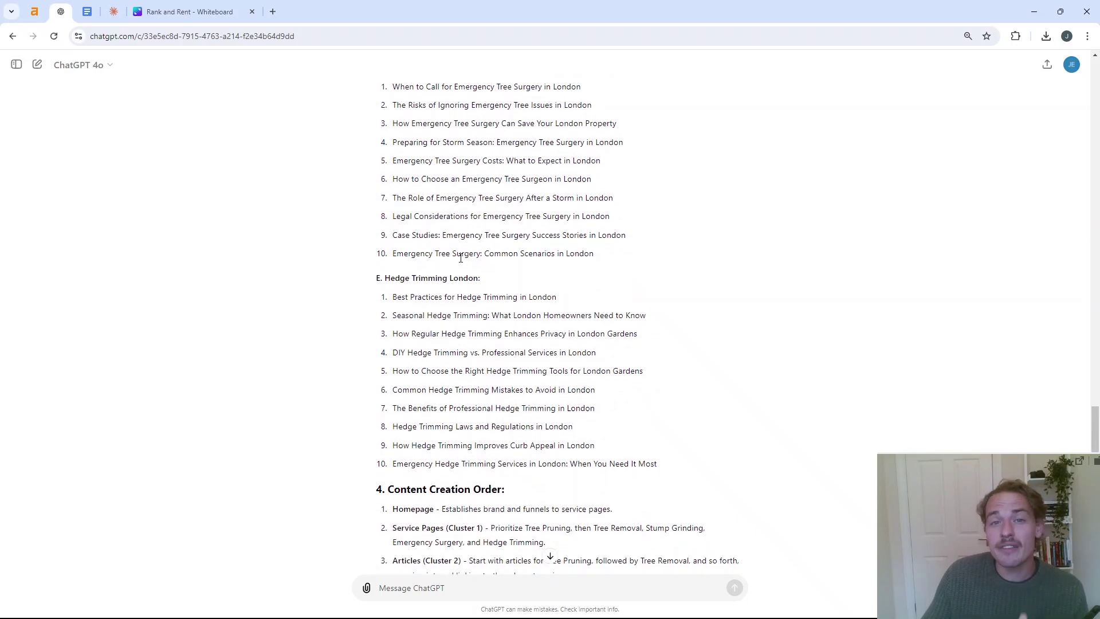
scroll(460, 258, down, 2)
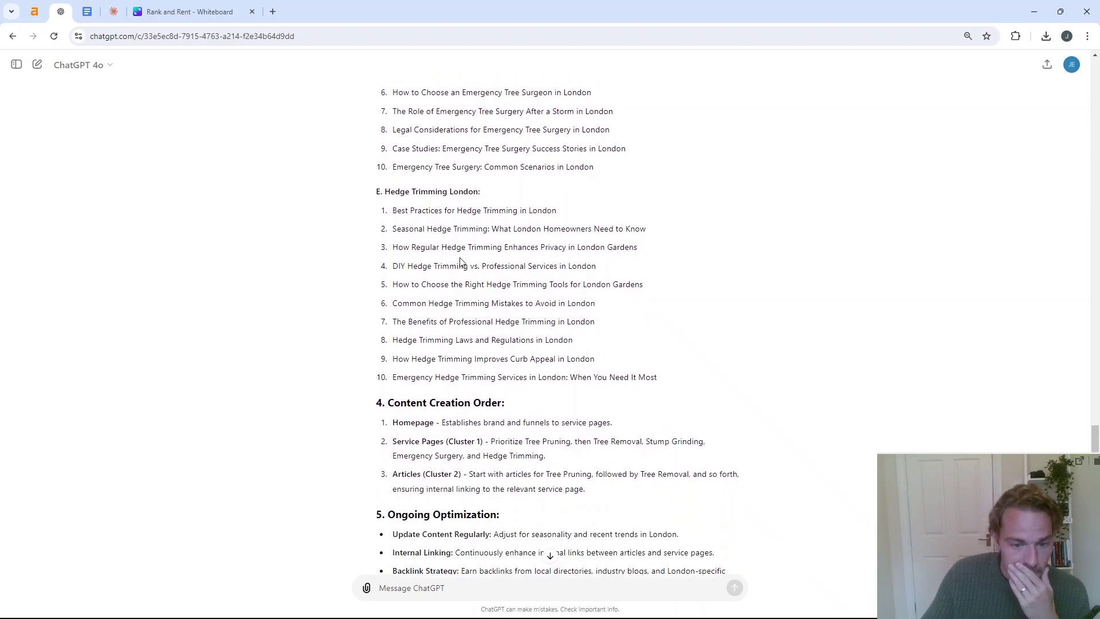
triple_click(397, 369)
click(436, 195)
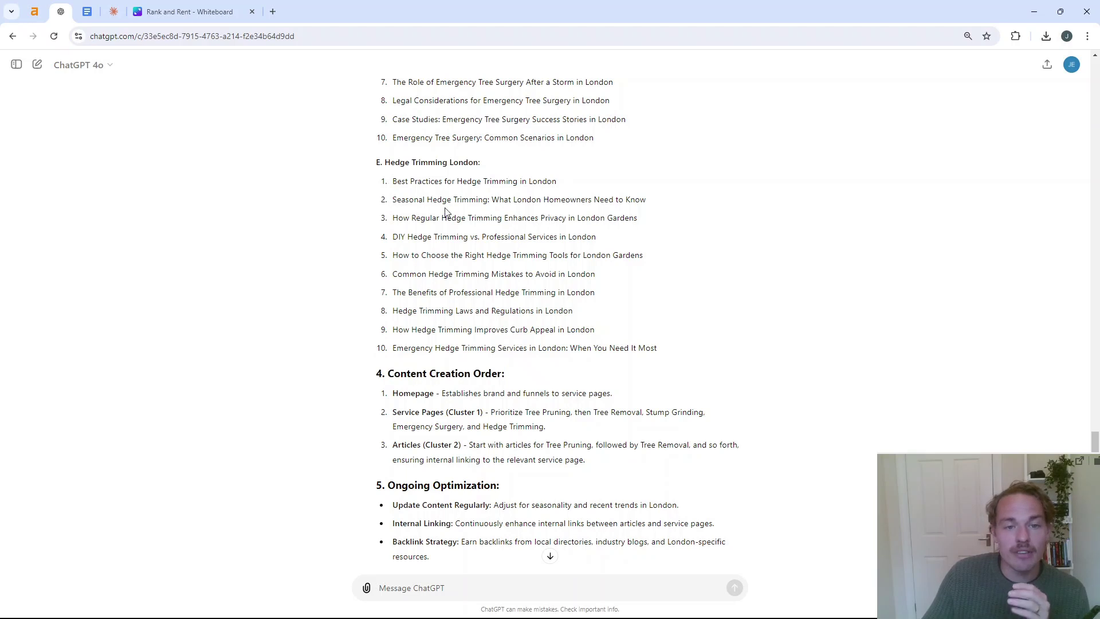
scroll(466, 259, down, 2)
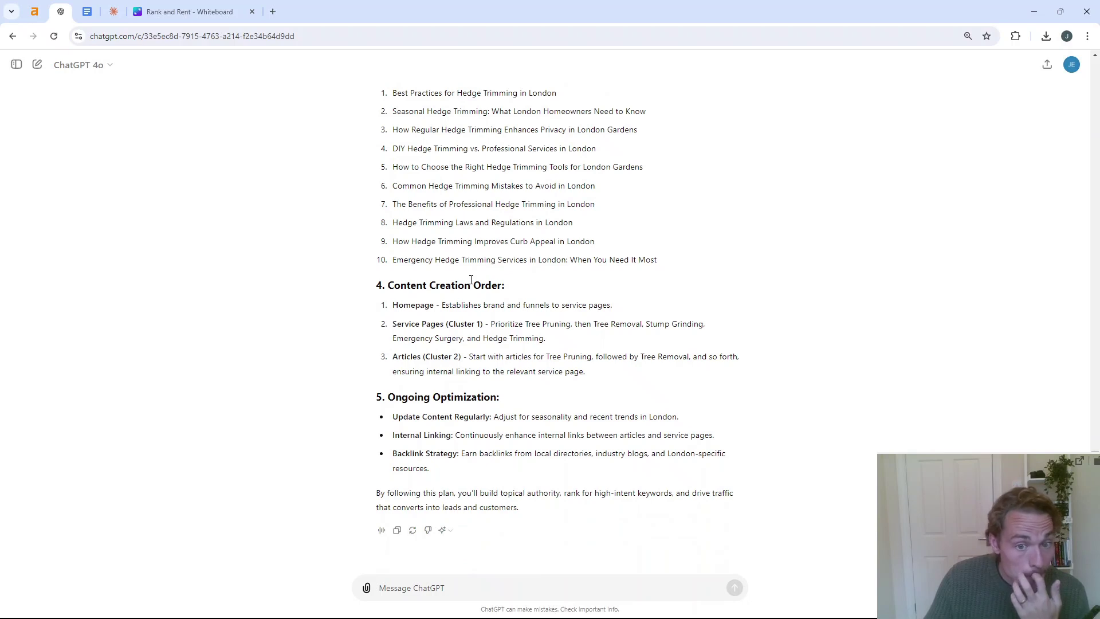
triple_click(420, 326)
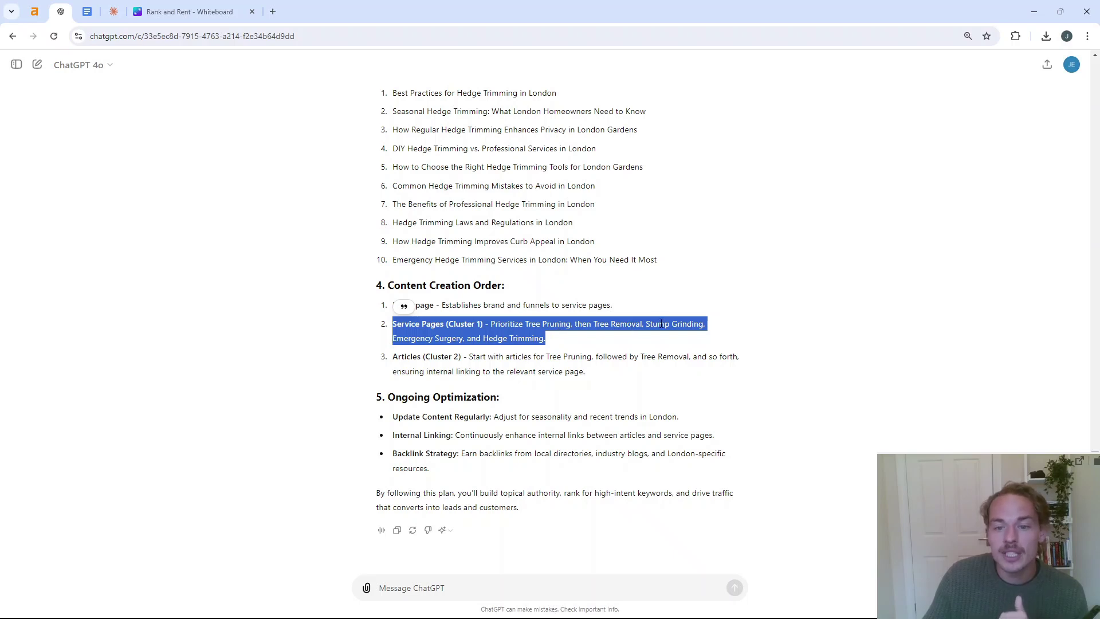
drag(528, 324, 569, 321)
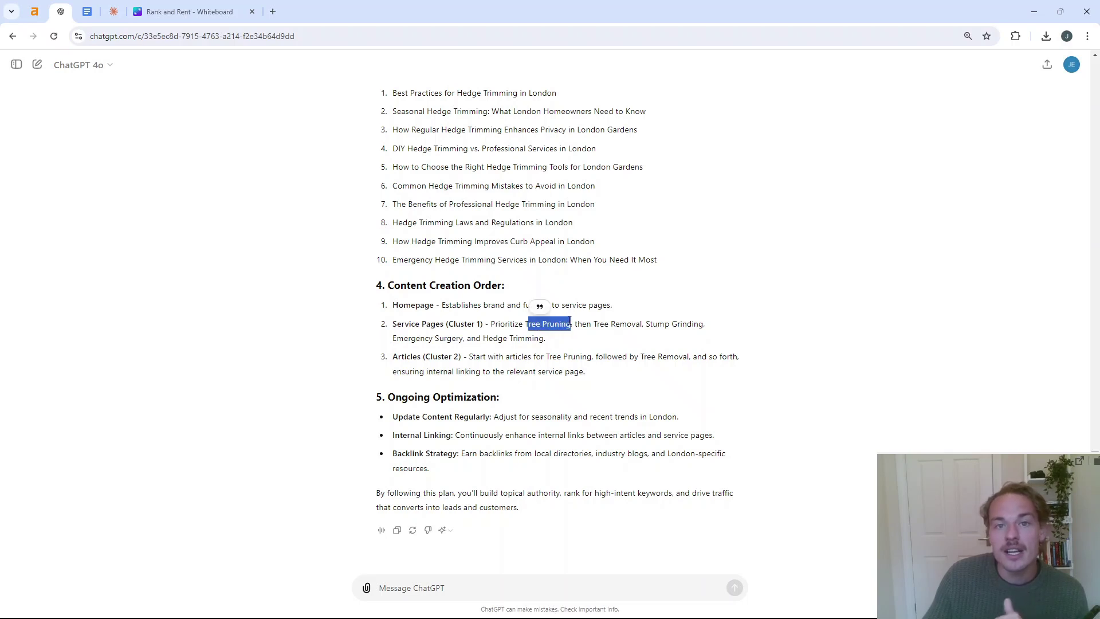
drag(597, 325, 610, 325)
click(606, 334)
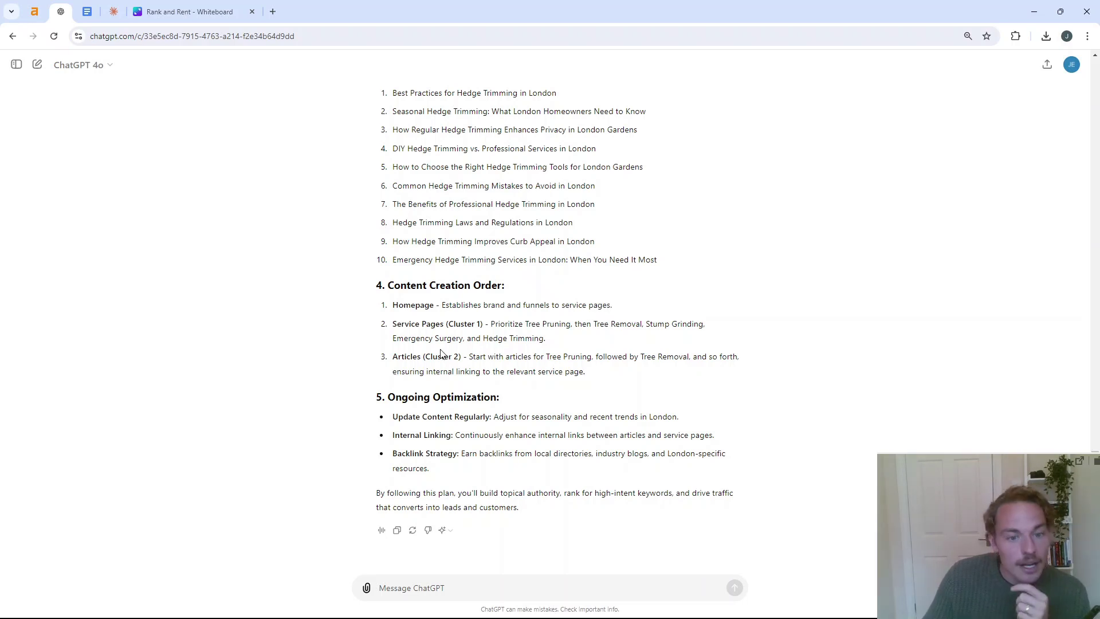
double_click(406, 356)
click(536, 318)
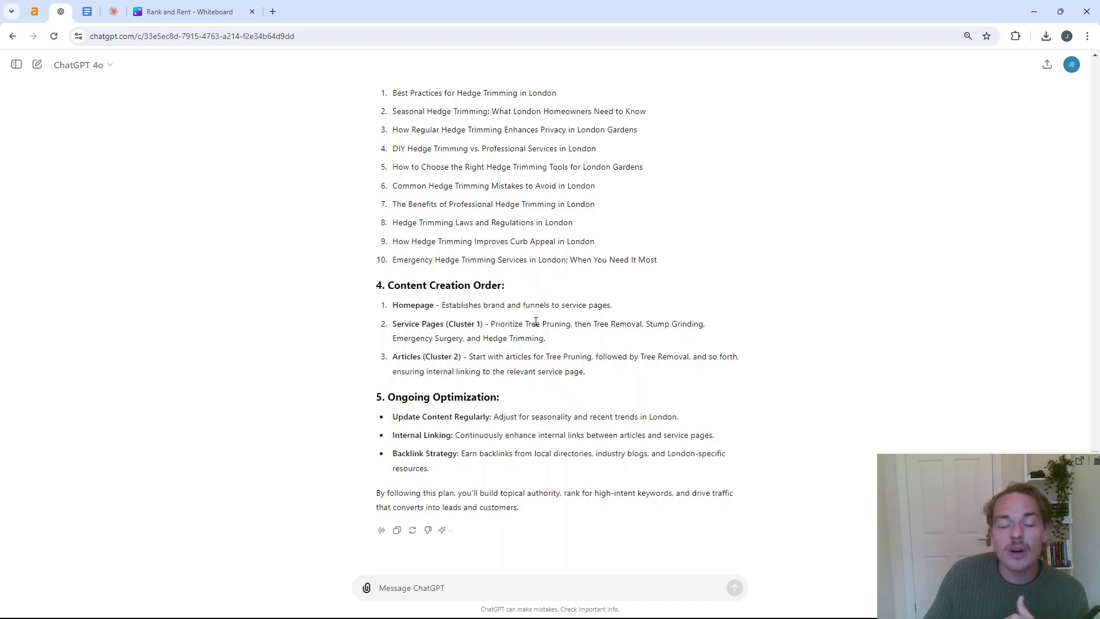
double_click(536, 326)
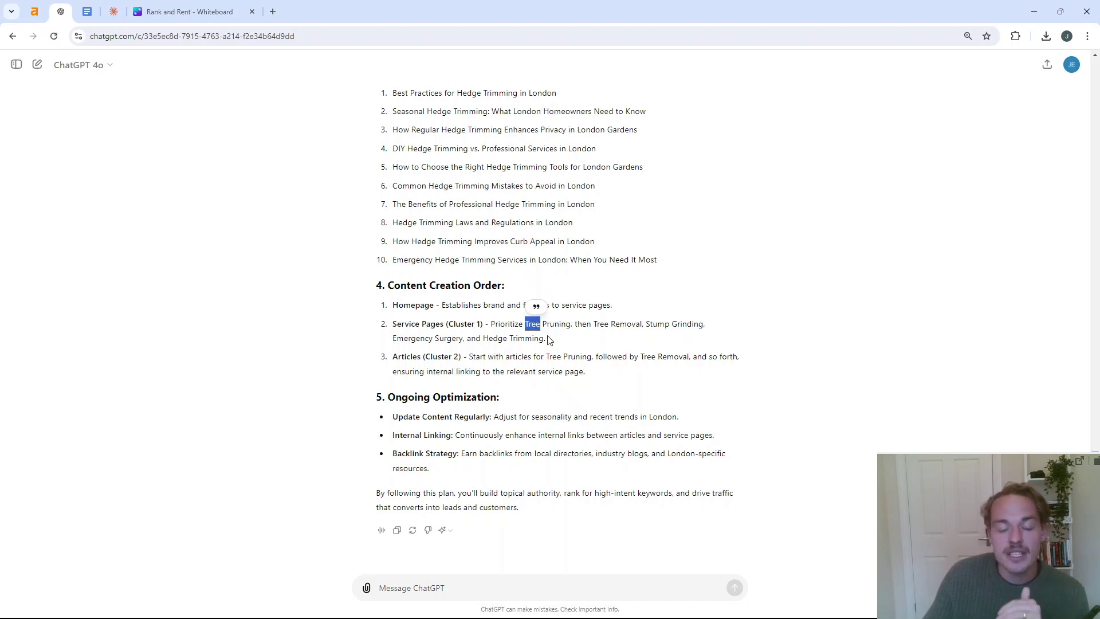
triple_click(544, 355)
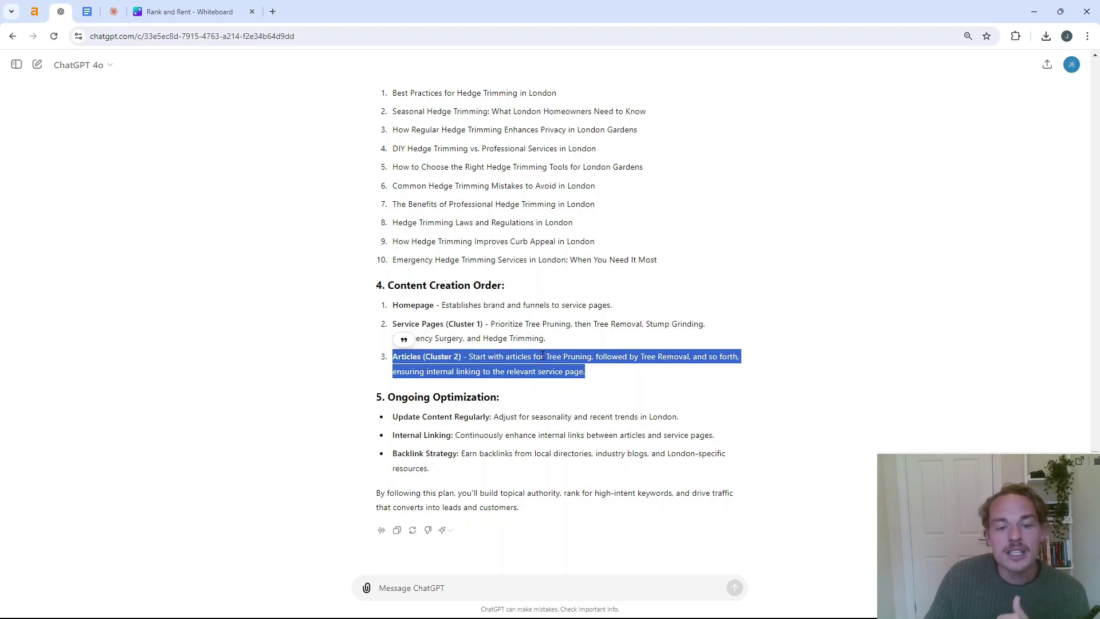
drag(543, 356, 590, 357)
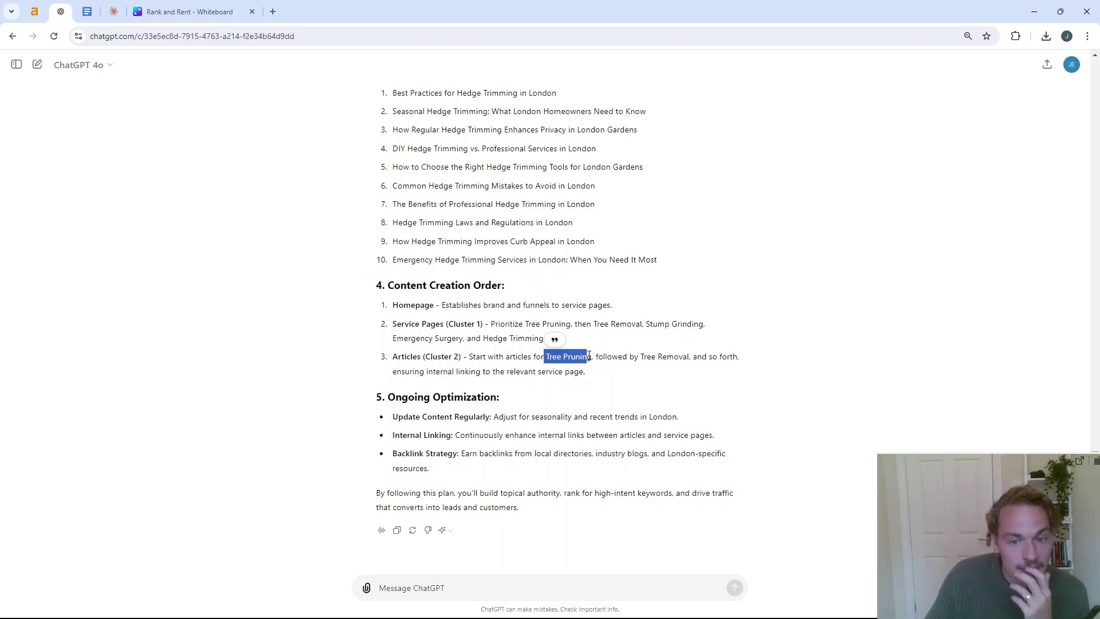
key(shift+Home)
click(650, 355)
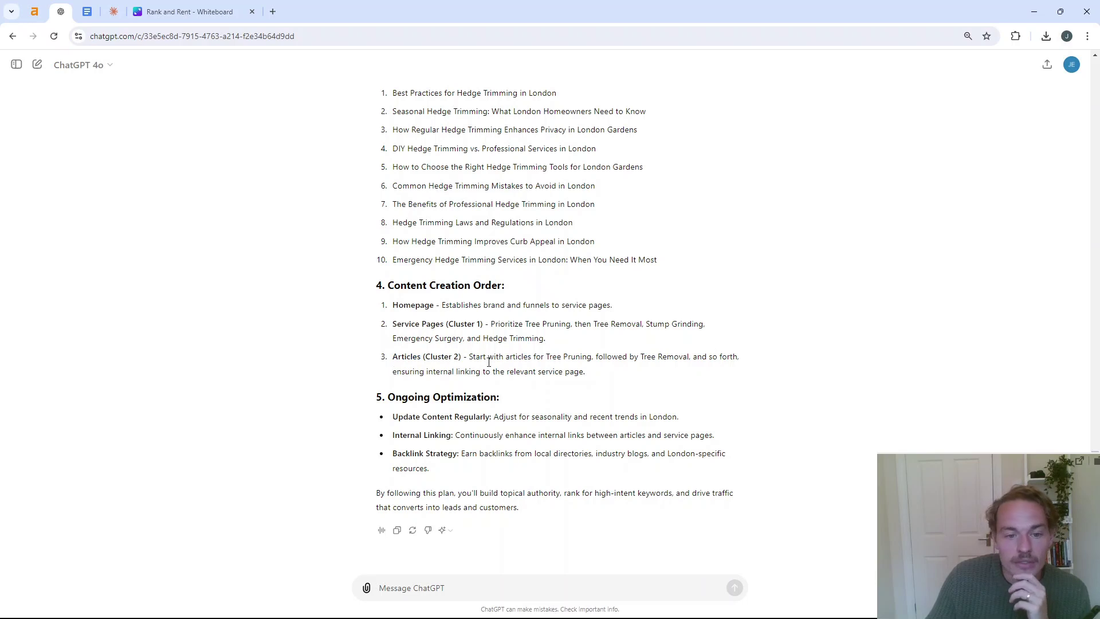
drag(393, 371, 573, 377)
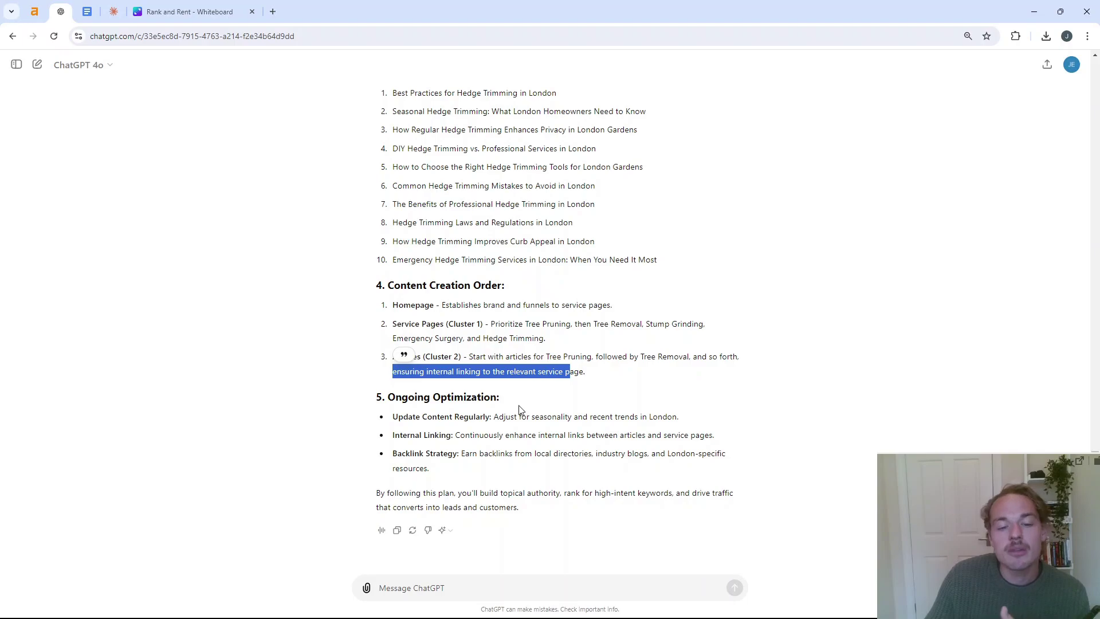
scroll(520, 409, up, 20)
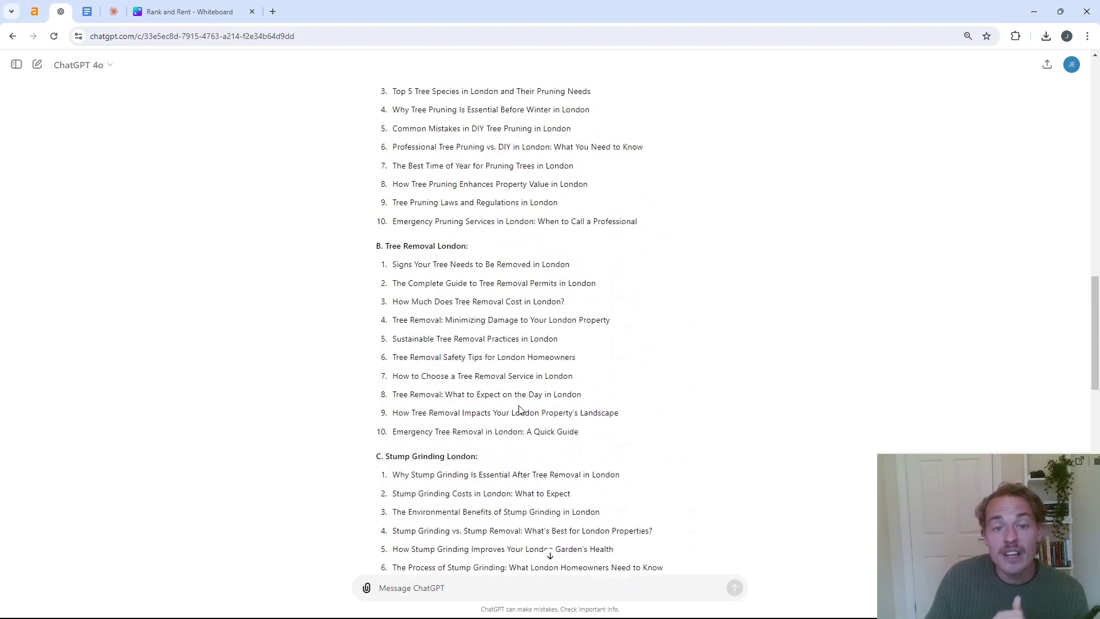
scroll(520, 409, down, 10)
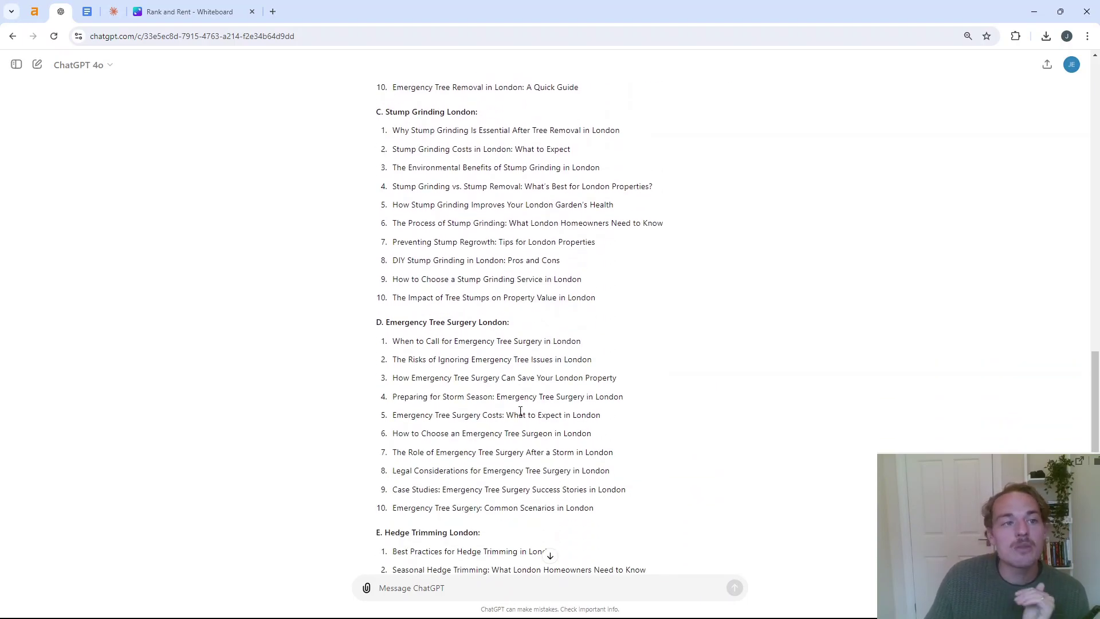
click(87, 12)
Select and copy the full Prompt 3 article-creation text with its guidelines through 'aspects/parts.'
scroll(541, 294, down, 3)
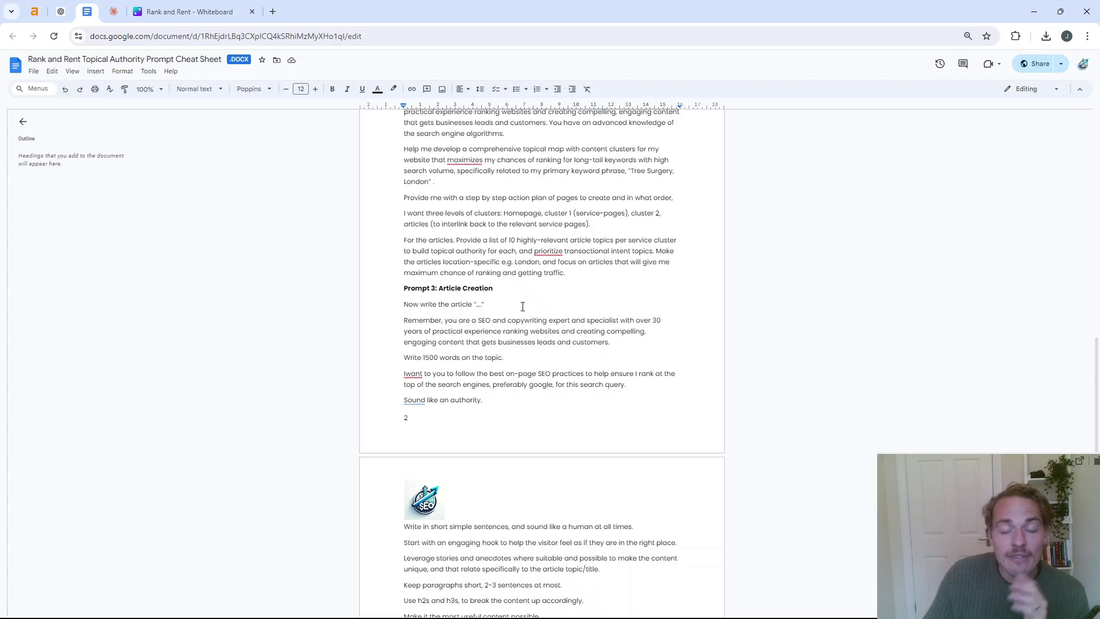
scroll(521, 299, down, 2)
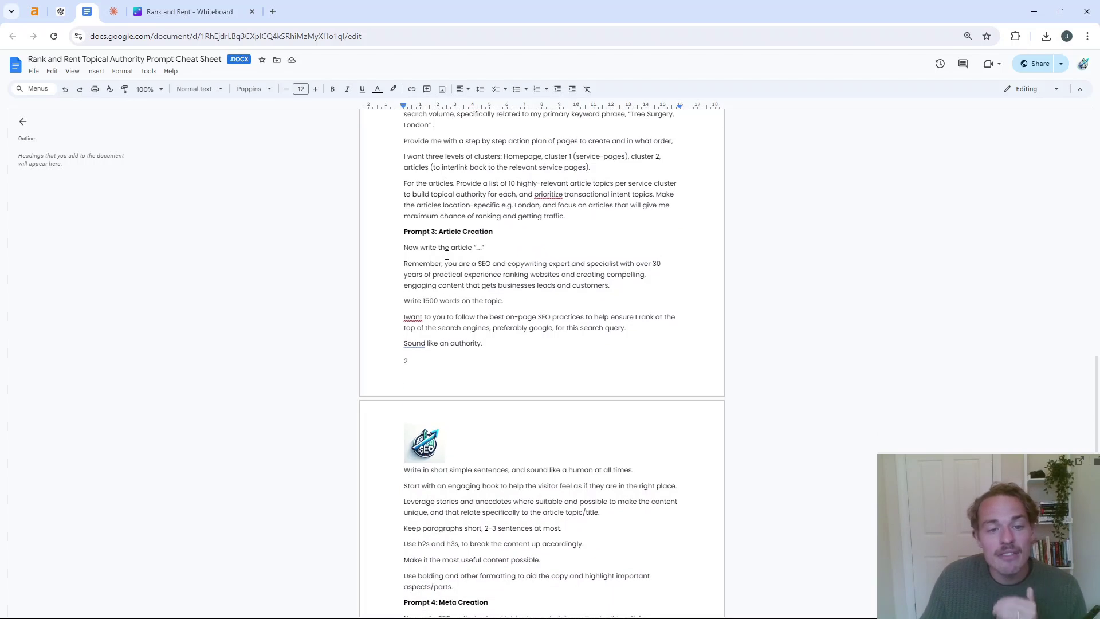
drag(404, 247, 419, 253)
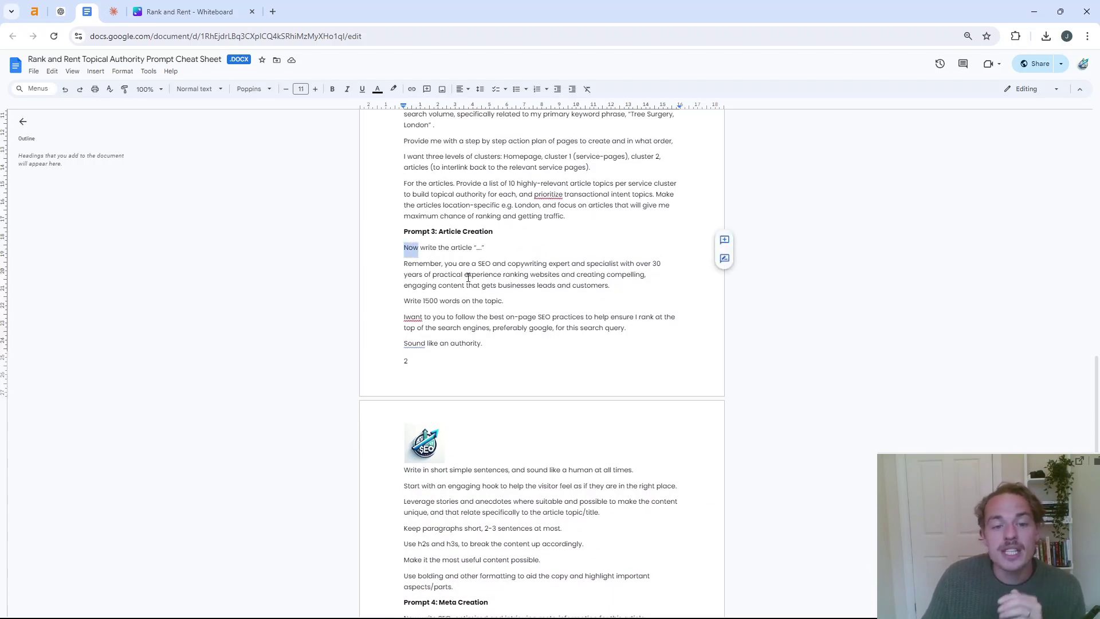
click(467, 274)
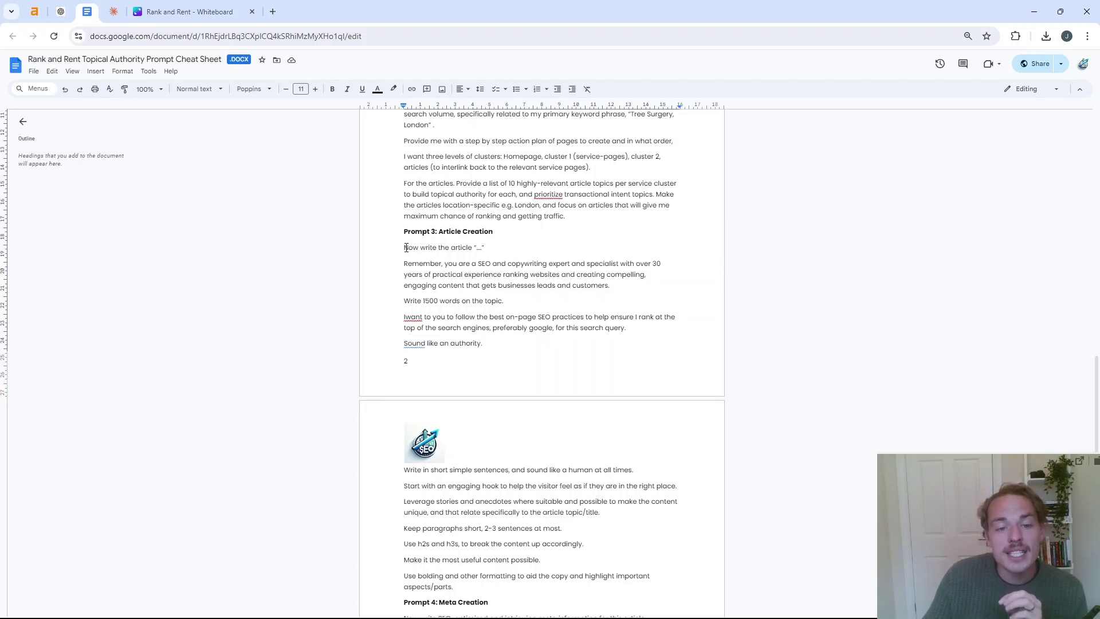
drag(406, 247, 486, 249)
scroll(447, 282, down, 3)
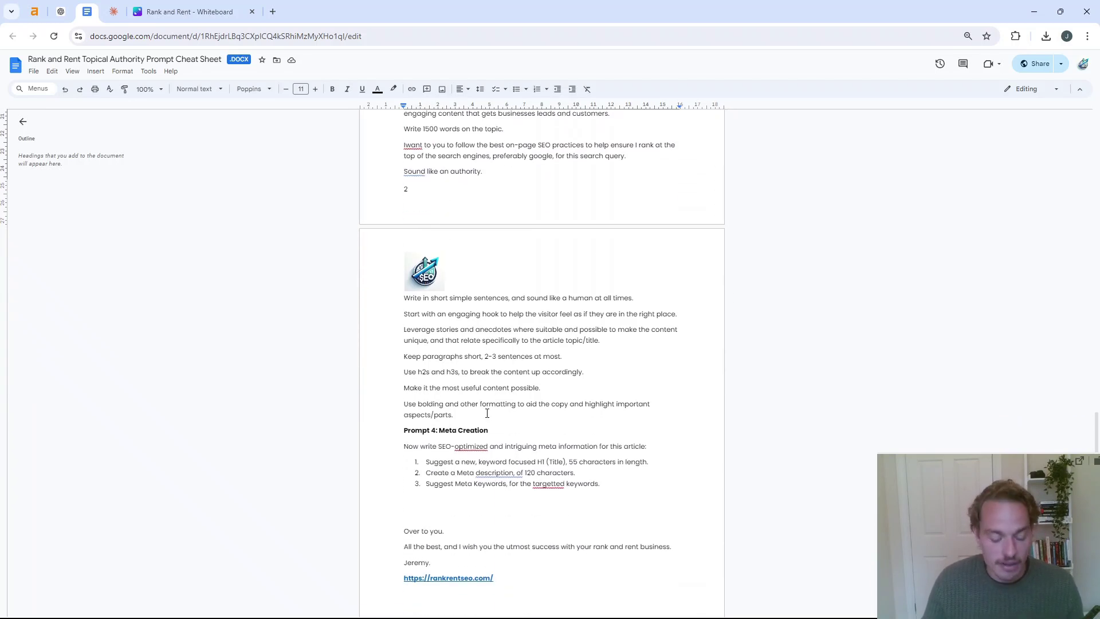
shift+click(486, 412)
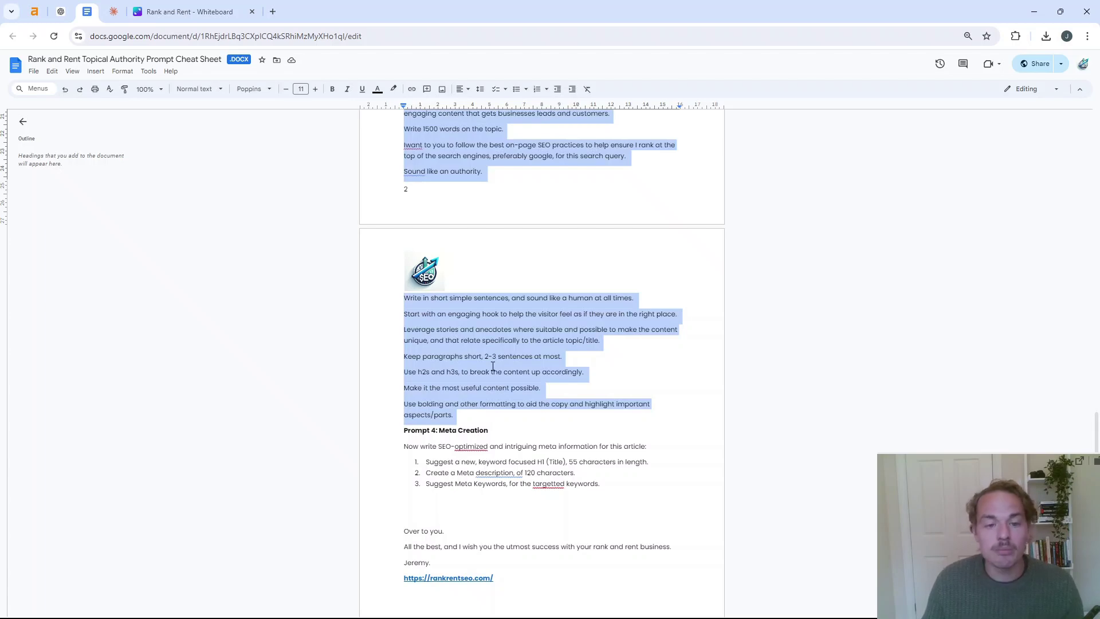
scroll(499, 274, up, 5)
Paste the copied article-creation prompt into ChatGPT's message box
click(60, 11)
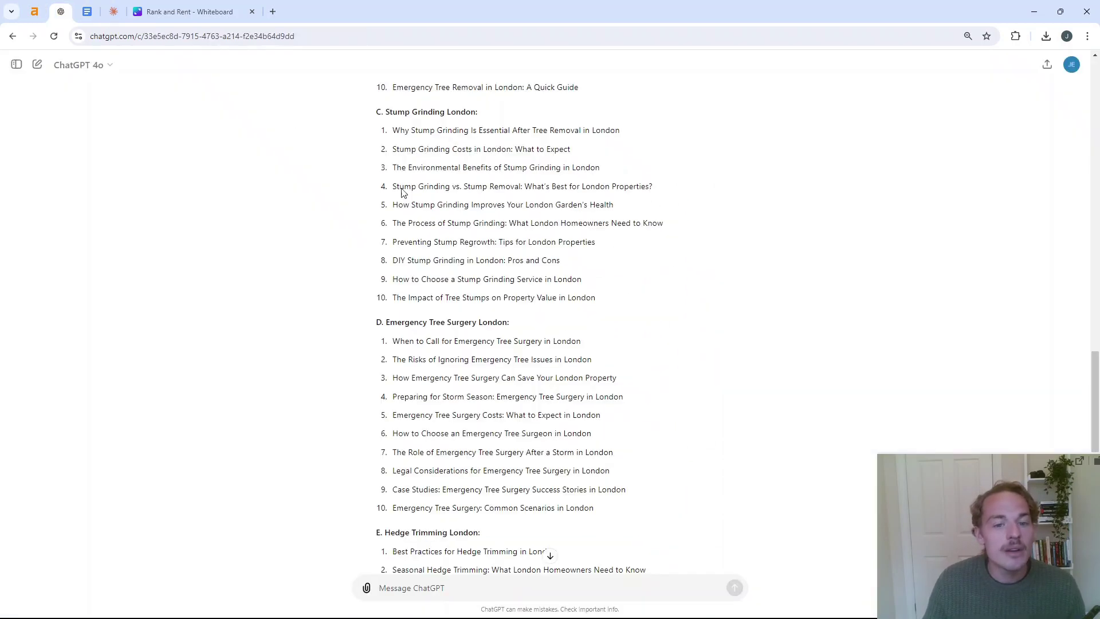
scroll(532, 376, down, 8)
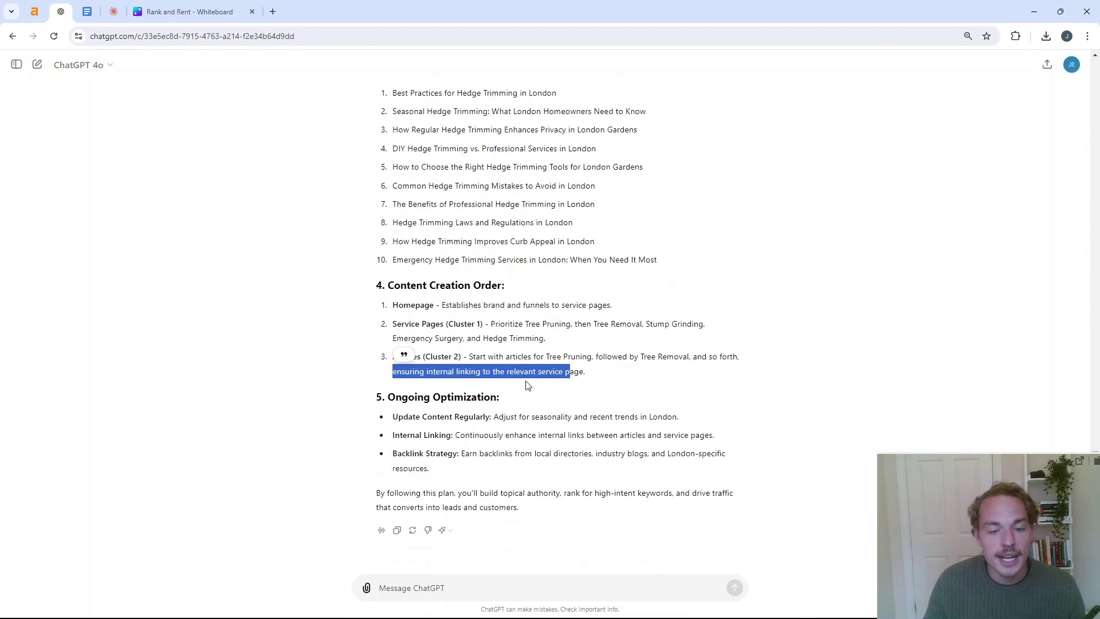
click(450, 585)
key(ctrl+v)
Replace the … placeholder with the title 'Benefits of Regular Tree Pruning in London's Urban Environment'
scroll(464, 527, up, 5)
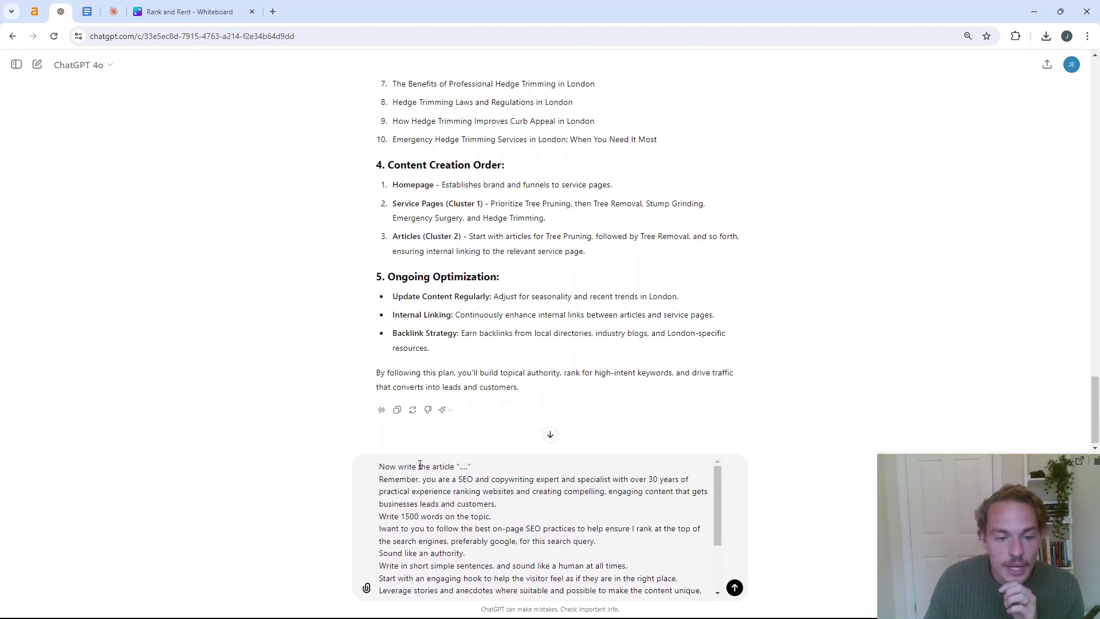
scroll(460, 300, up, 15)
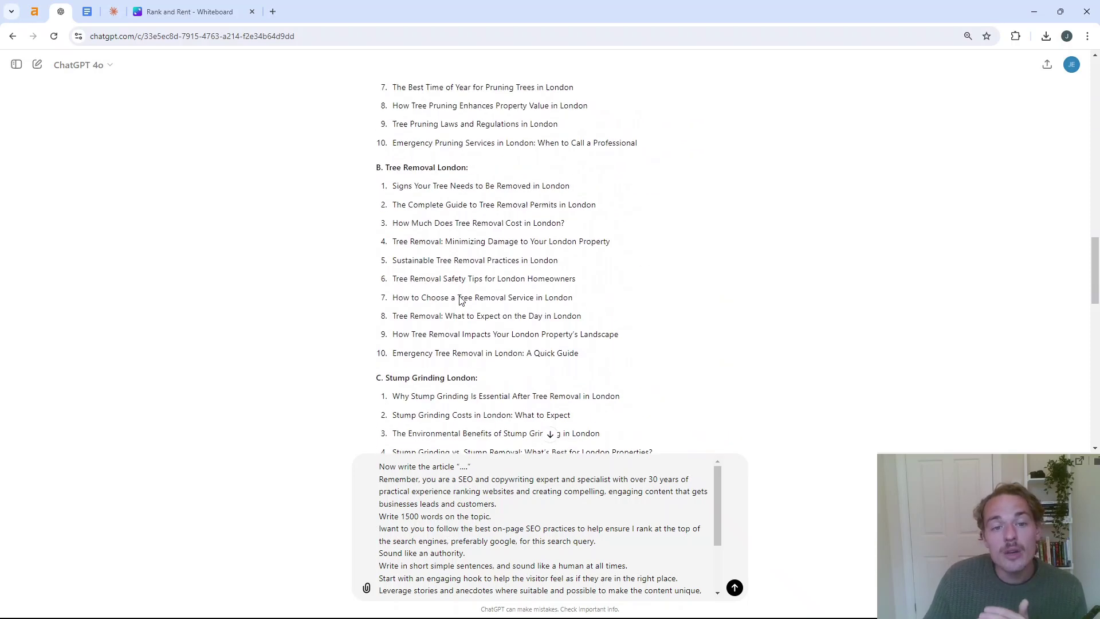
scroll(460, 300, up, 5)
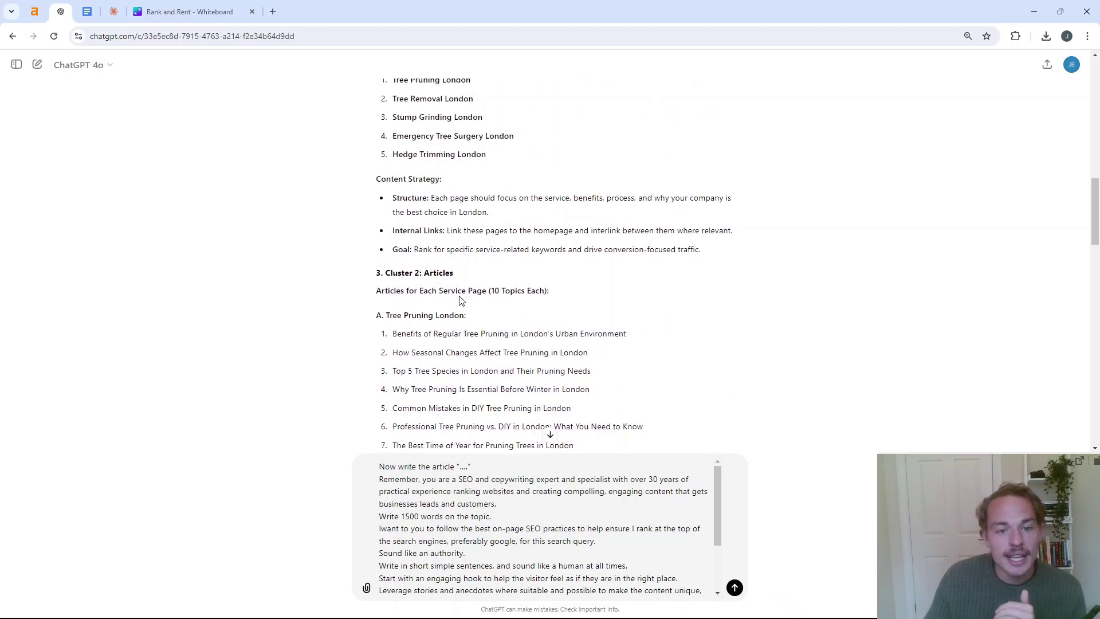
triple_click(438, 331)
key(ctrl+c)
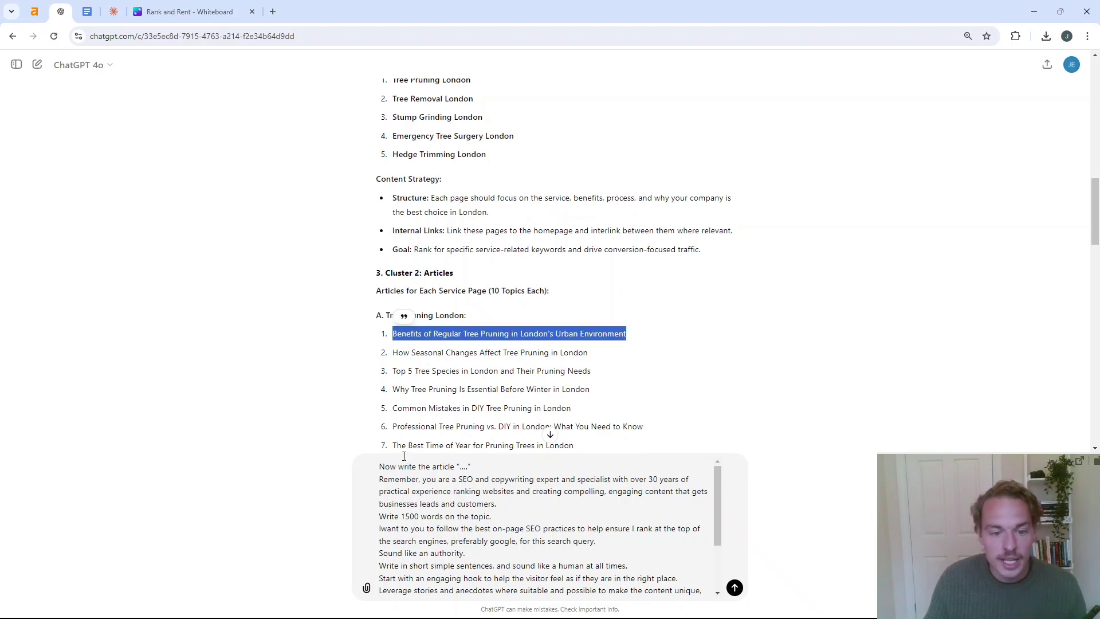
double_click(460, 466)
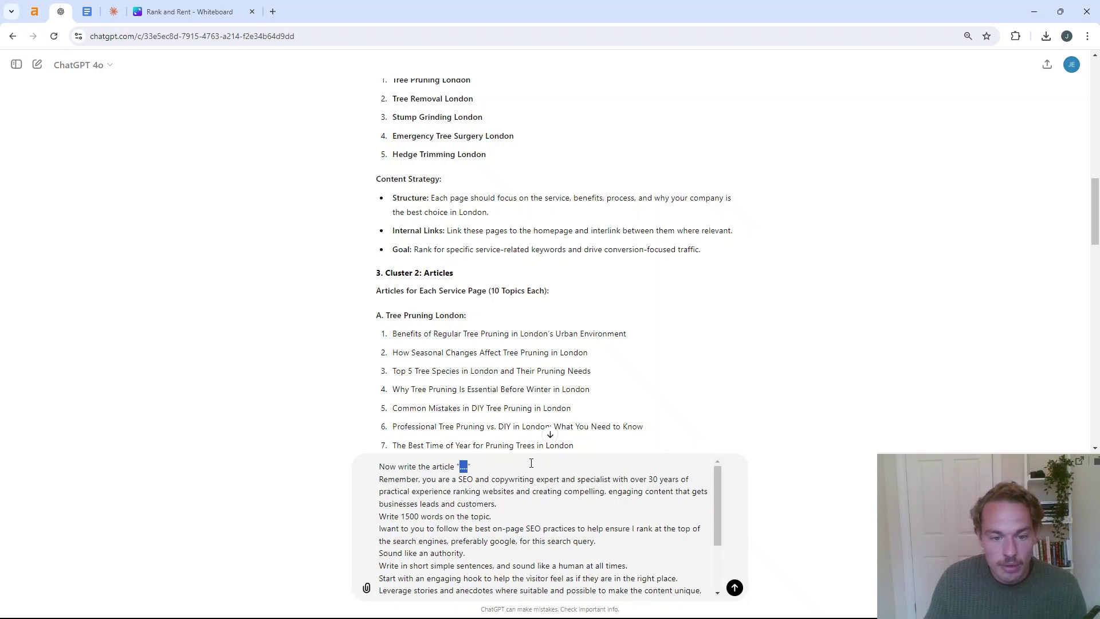
key(ctrl+v)
key(BackSpace)
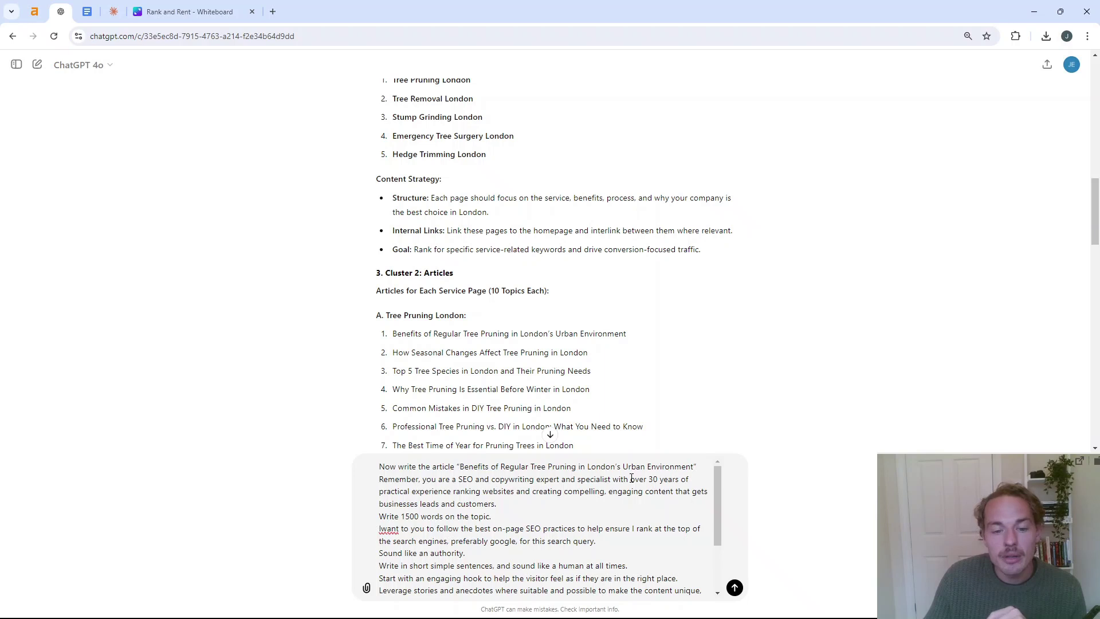
Insert a blank line before the 'Remember' paragraph of the prompt
drag(380, 480, 386, 482)
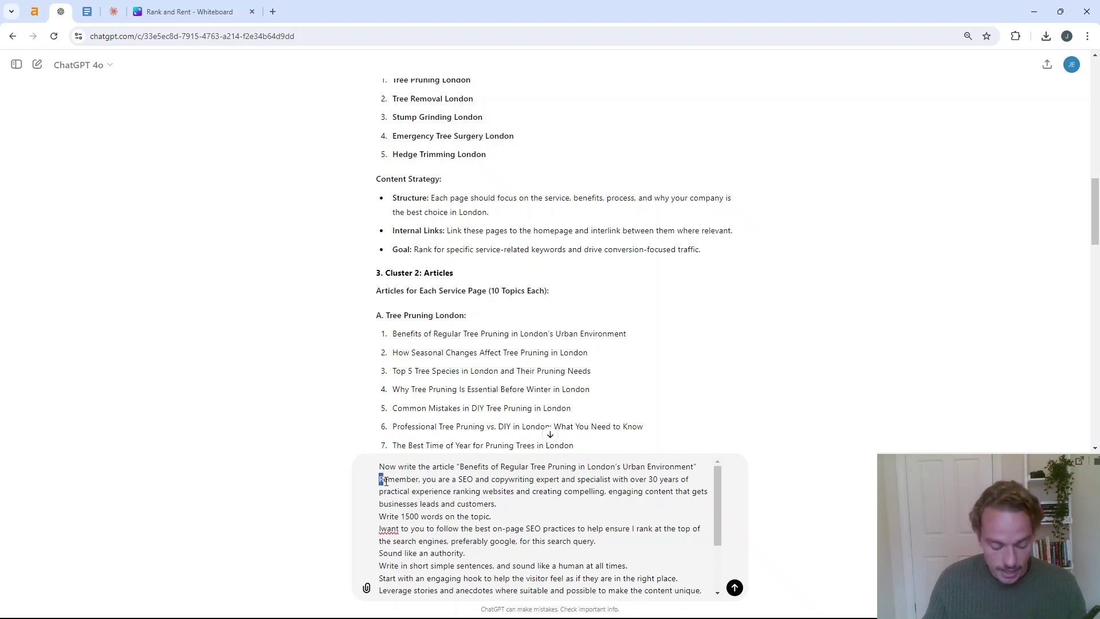
key(Left)
key(shift+Return)
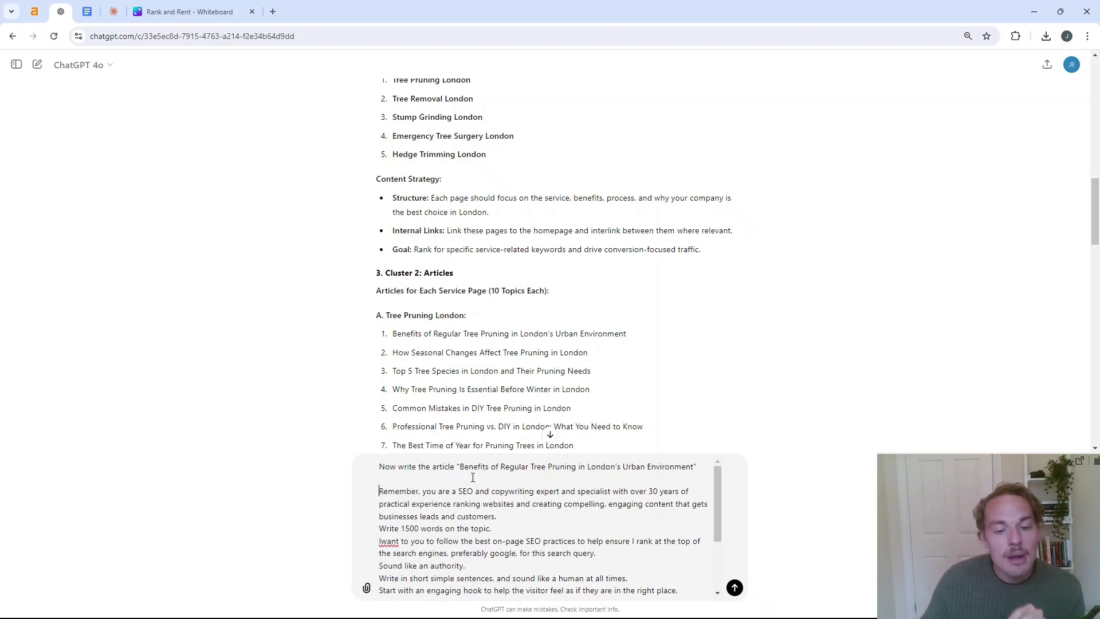
triple_click(456, 494)
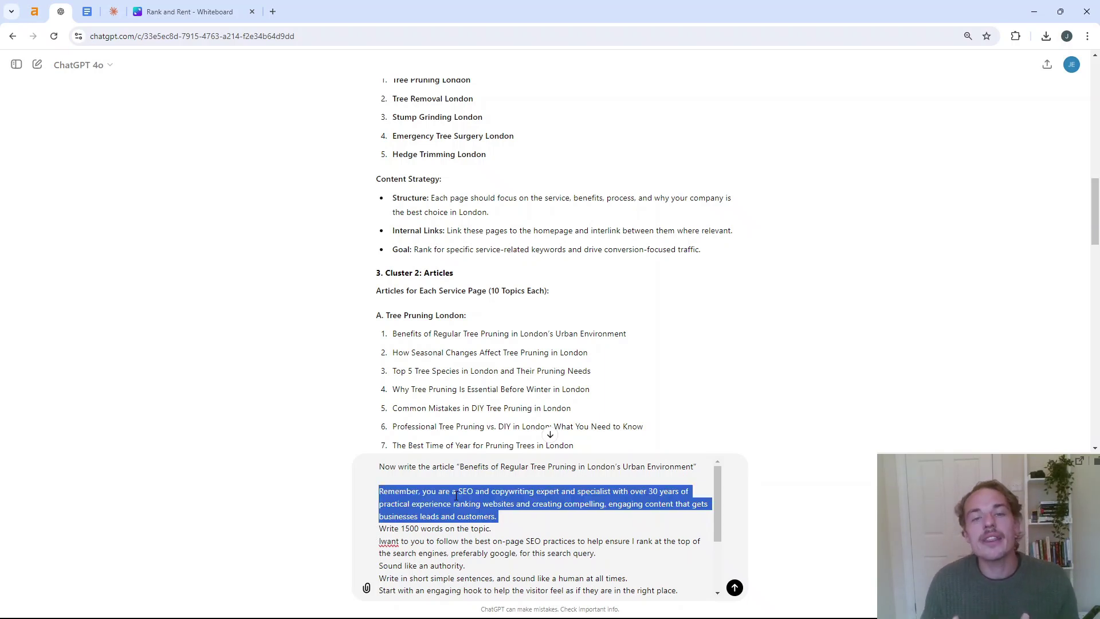
Insert the missing space so 'Iwant' reads 'I want', then send the article-writing prompt
click(559, 515)
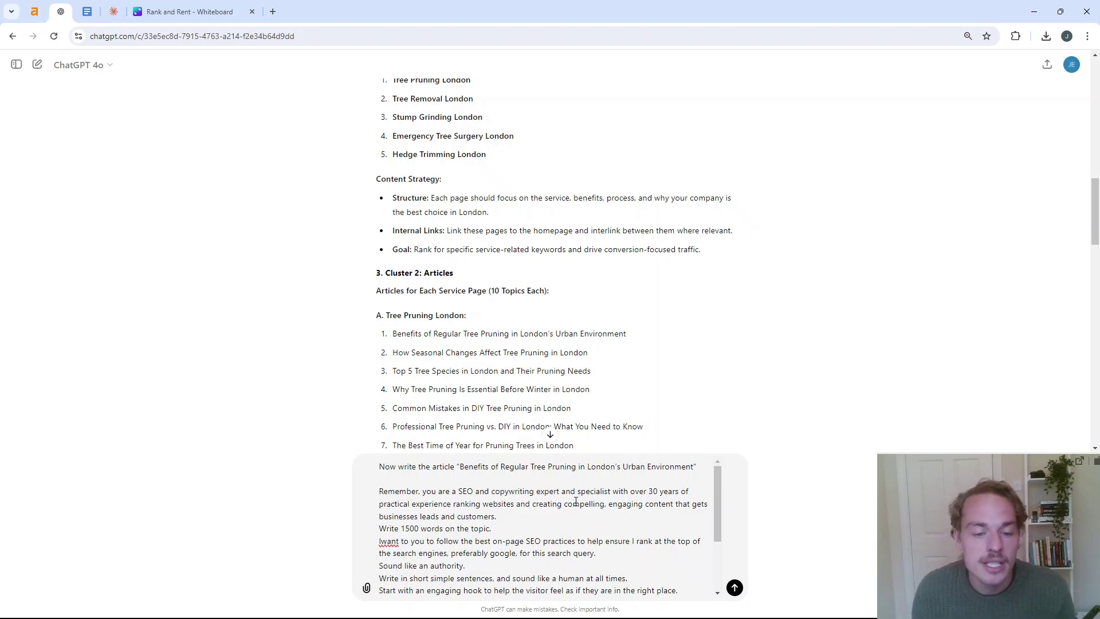
scroll(570, 502, down, 2)
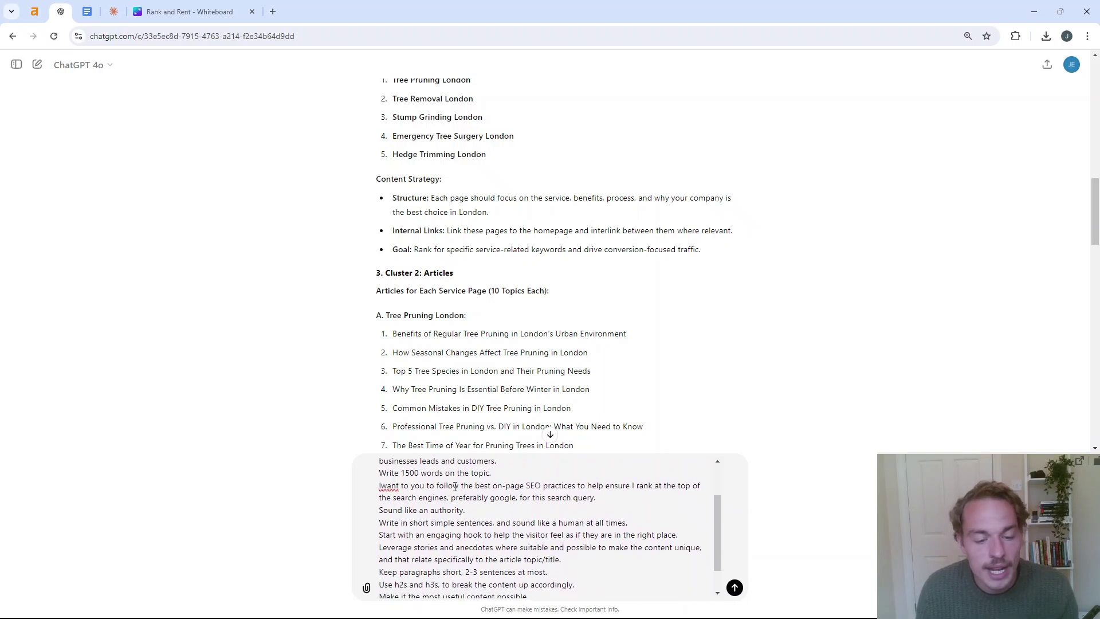
drag(383, 473, 401, 486)
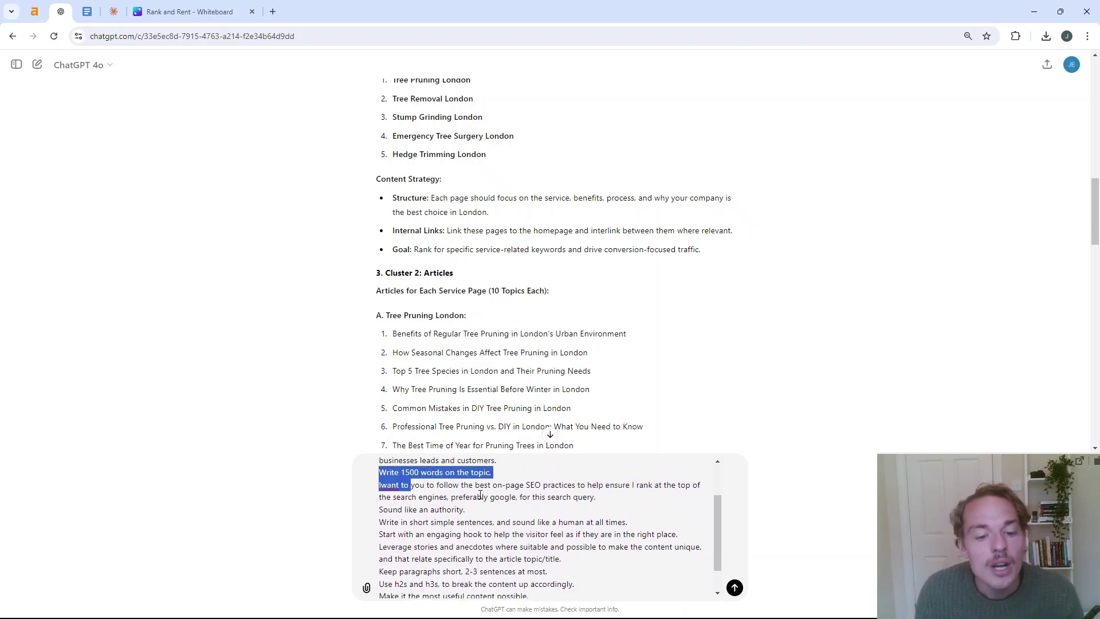
click(481, 495)
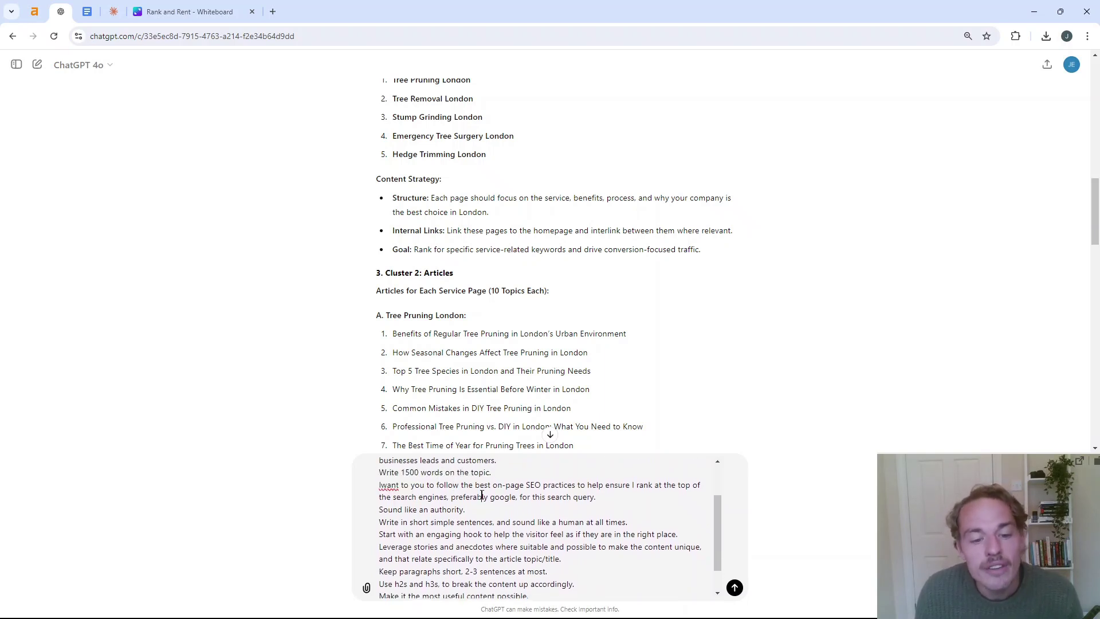
click(381, 486)
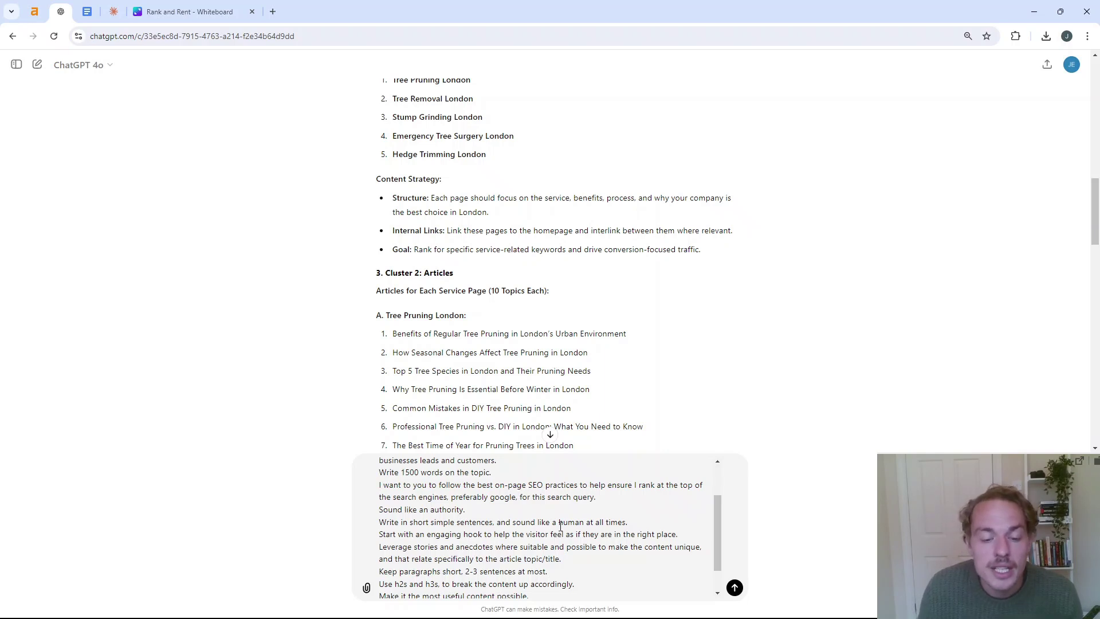
scroll(560, 527, down, 2)
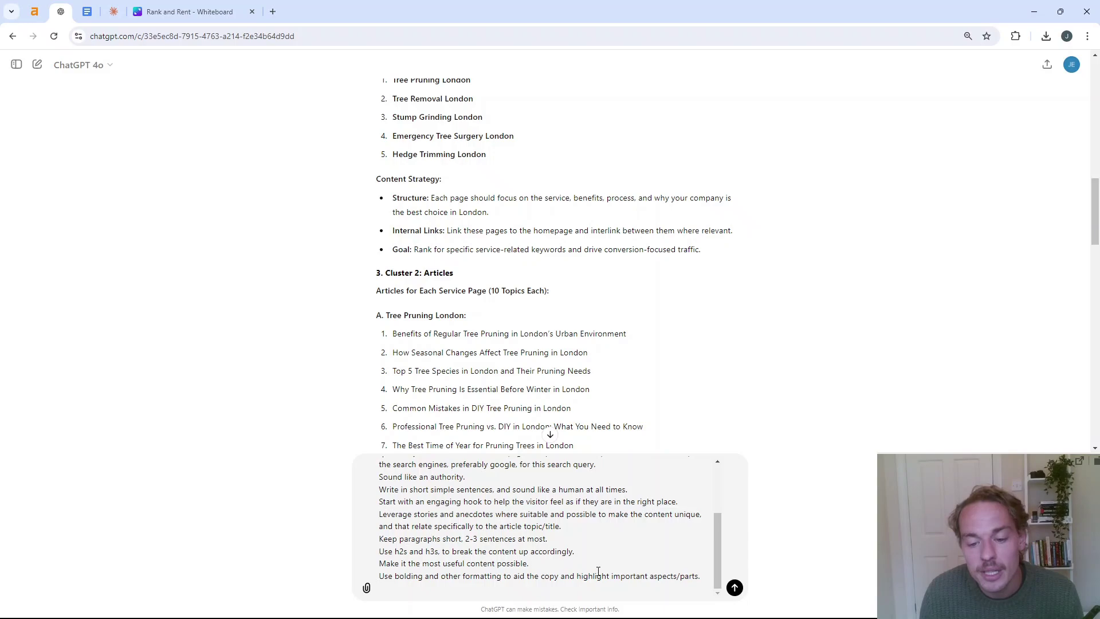
click(734, 587)
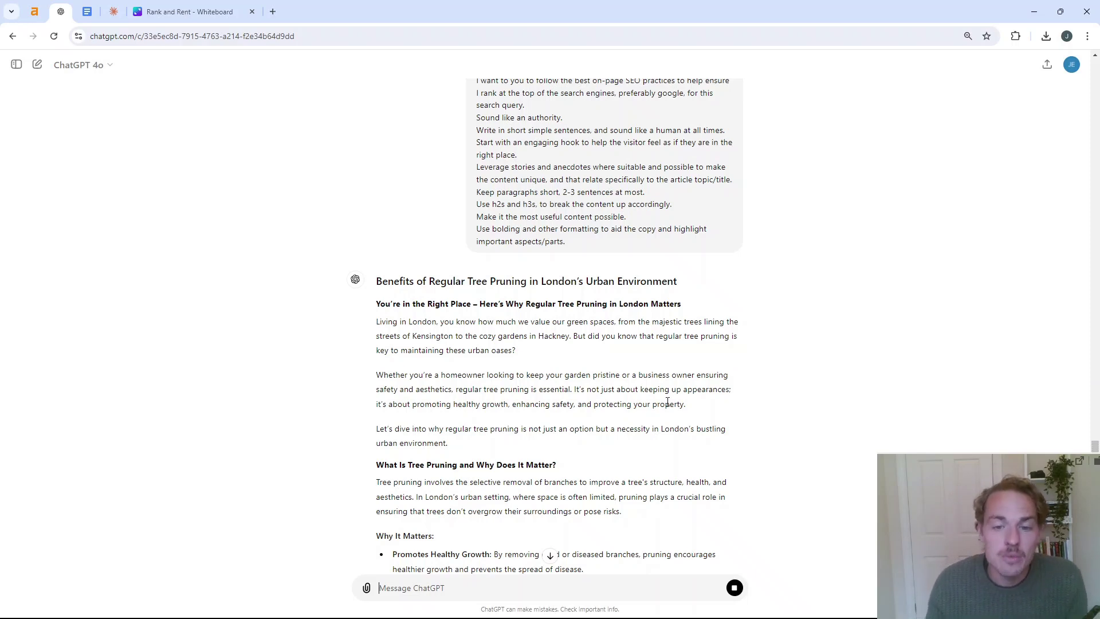
Scroll back to the sent tree-pruning article prompt and select its entire text for copying
scroll(658, 389, down, 5)
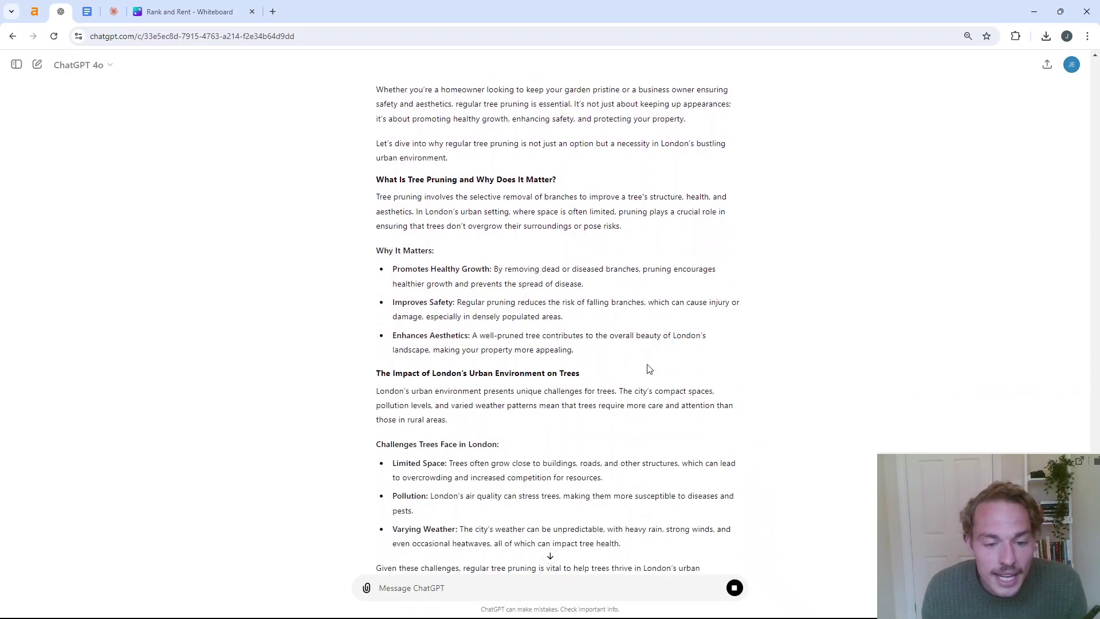
scroll(650, 369, down, 2)
scroll(649, 368, up, 10)
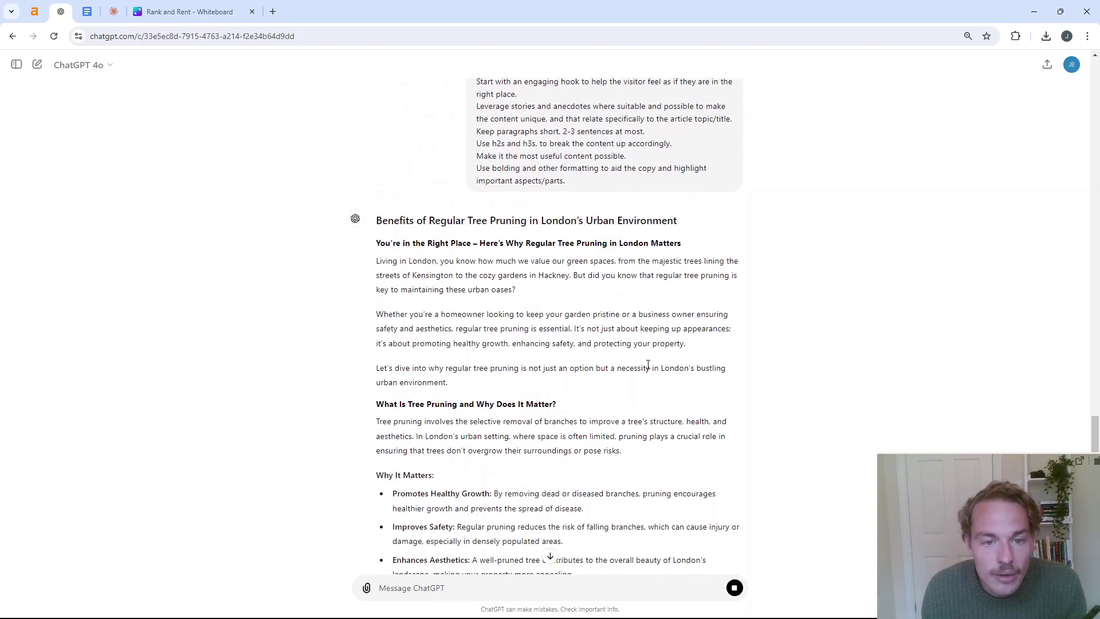
scroll(626, 305, up, 3)
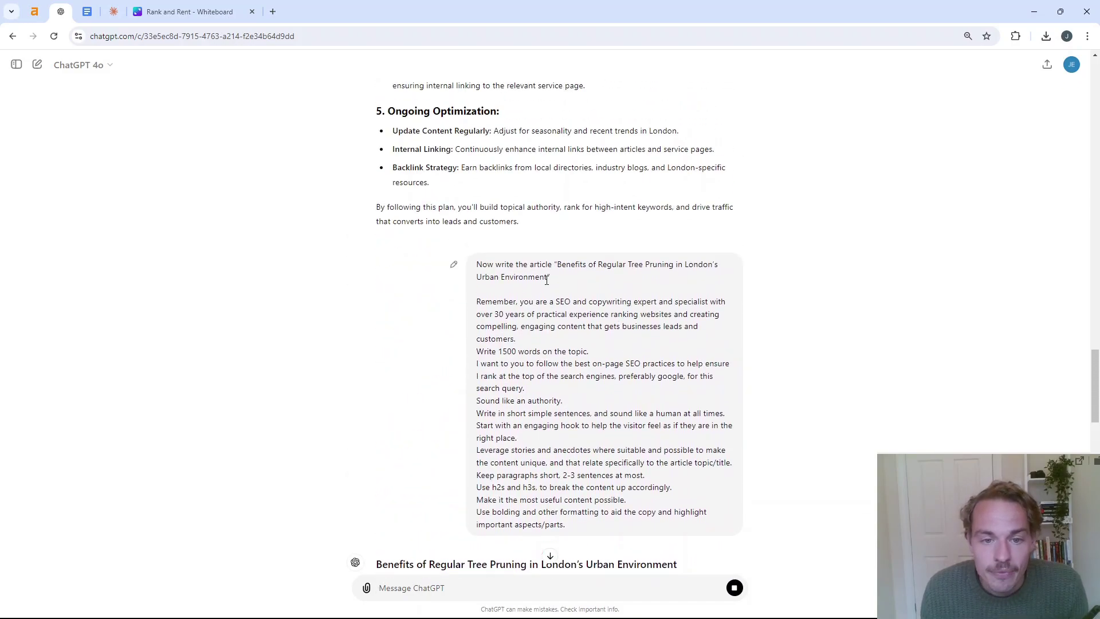
scroll(545, 275, down, 2)
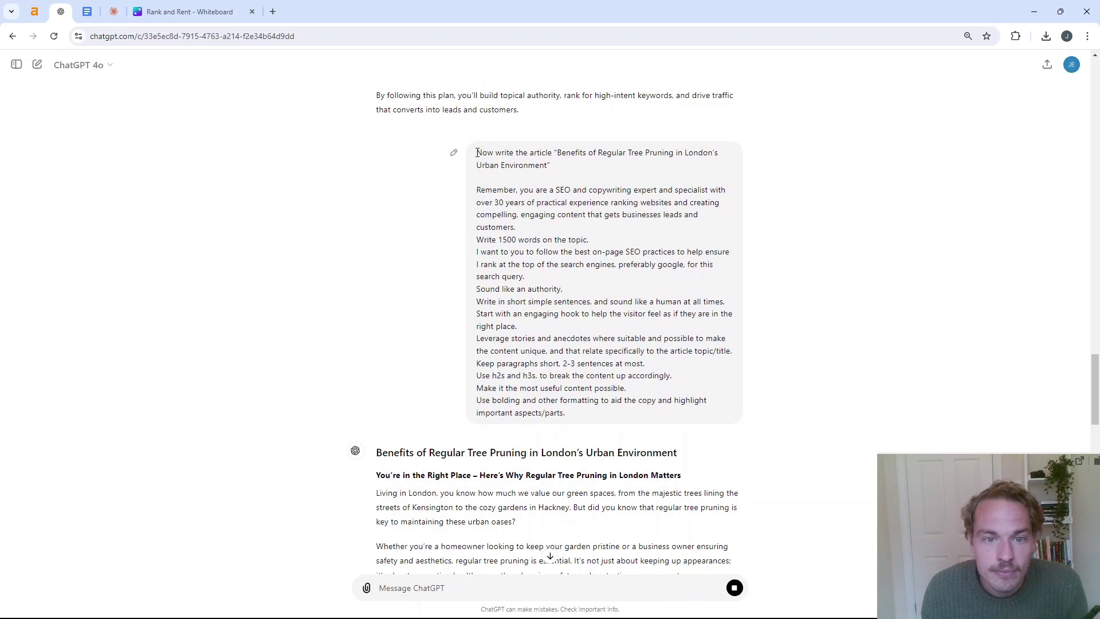
drag(476, 153, 627, 414)
key(ctrl+c)
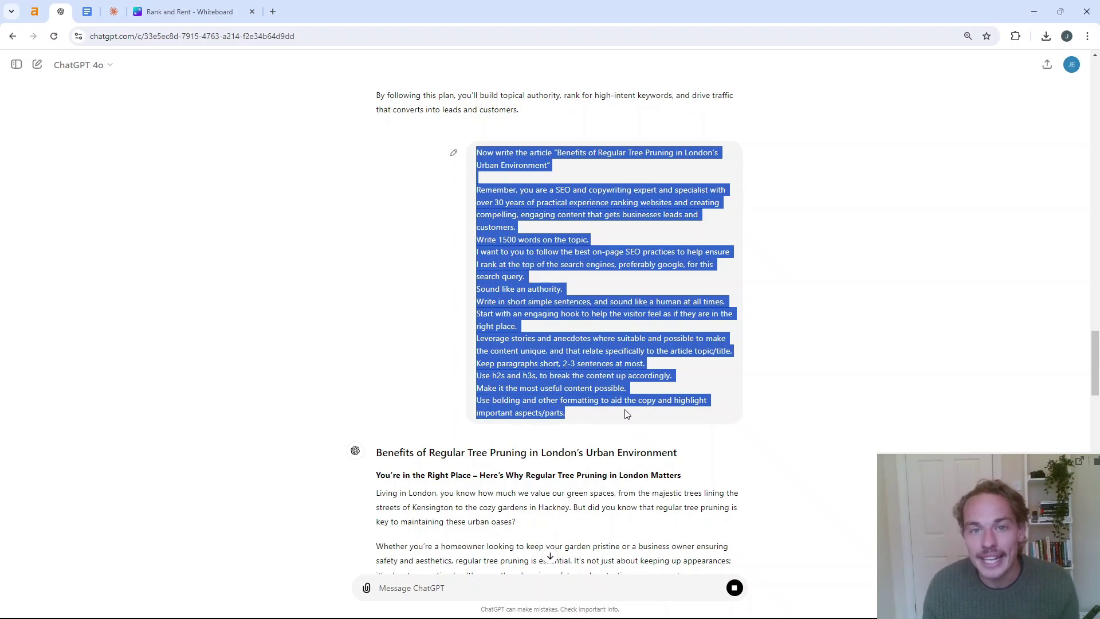
click(114, 11)
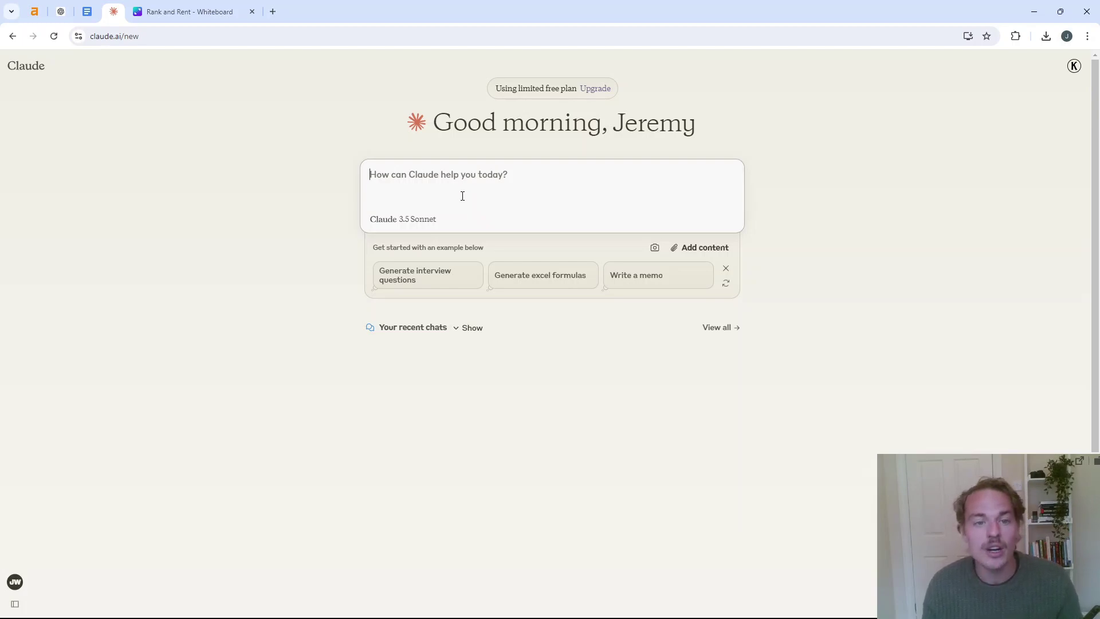
Paste the prompt into Claude, remove 'Now' and 'Remember,' so it begins 'Write the article…', and send
key(ctrl+v)
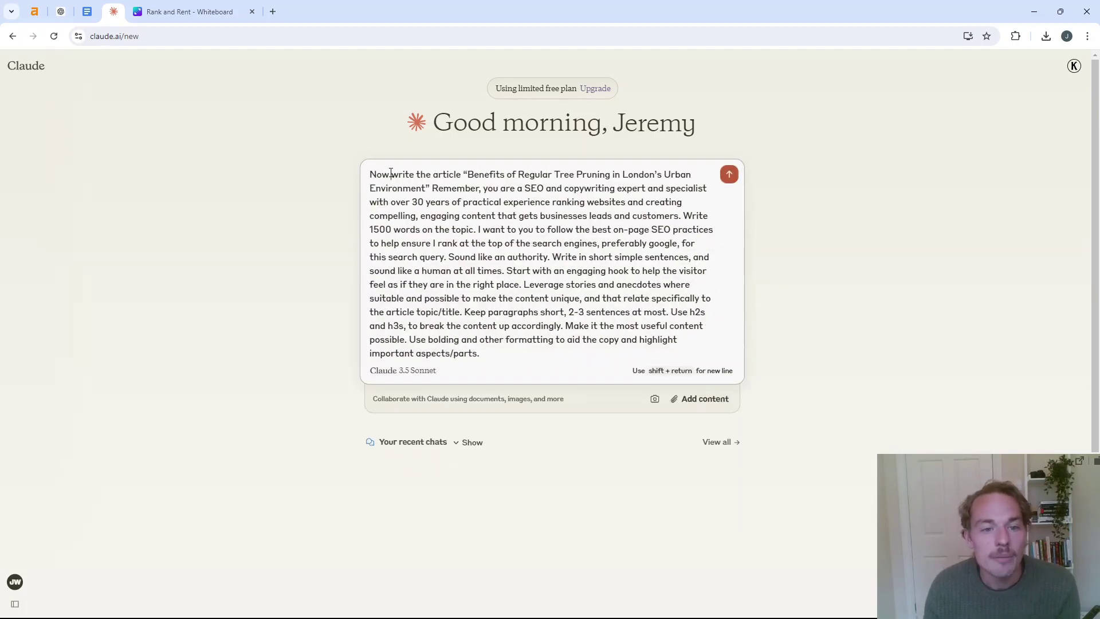
drag(390, 173, 370, 173)
key(Delete)
key(Delete)
key(Delete)
text(W)
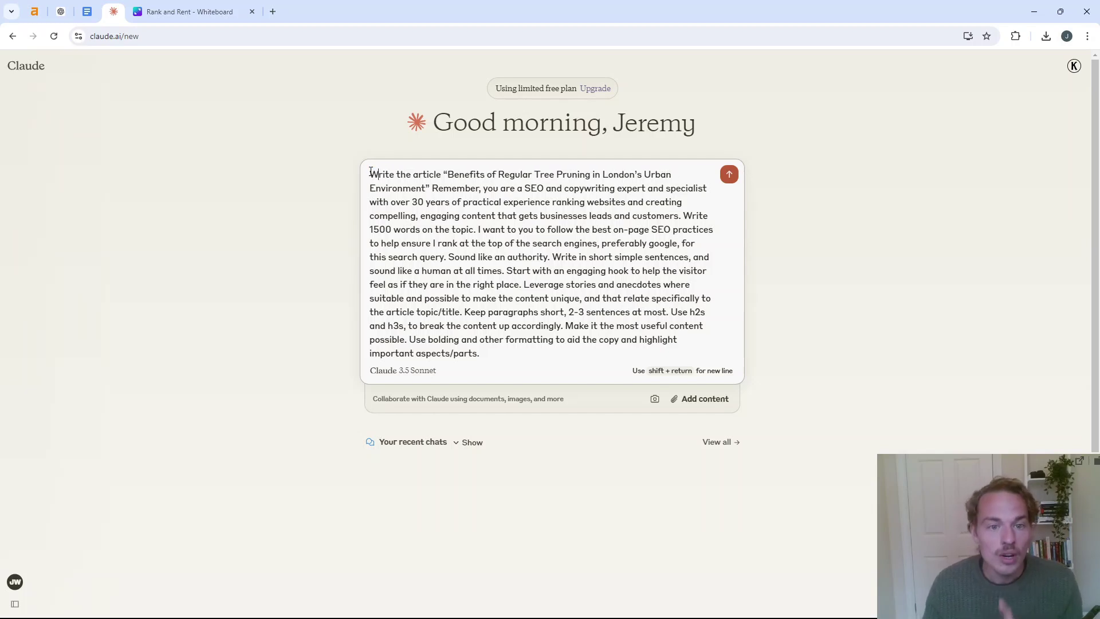
double_click(449, 189)
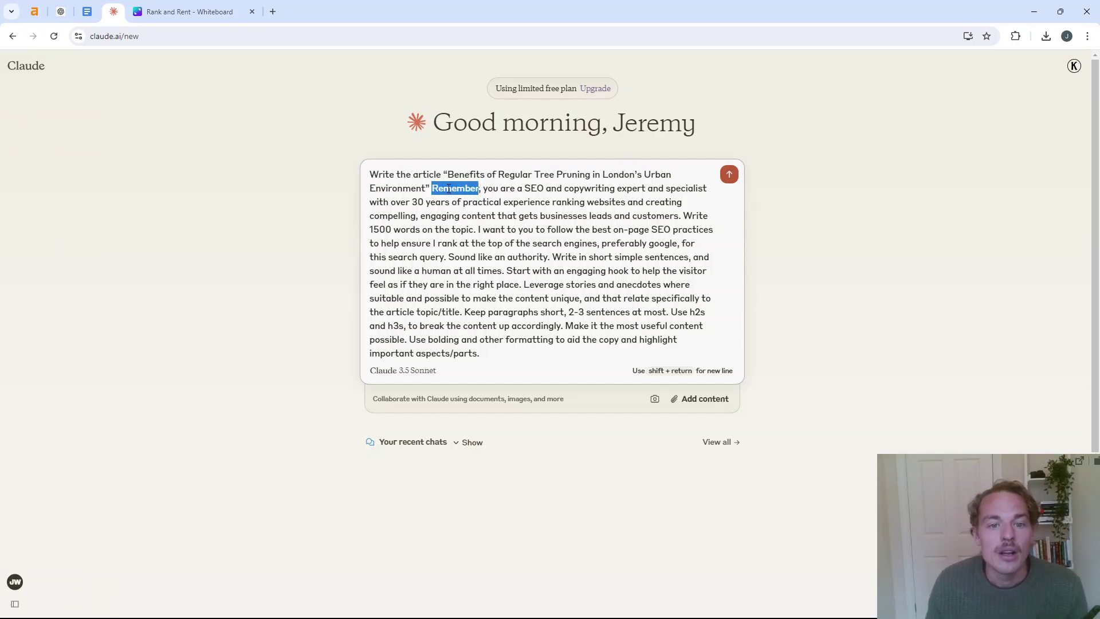
key(Delete)
key(Delete)
key(Delete)
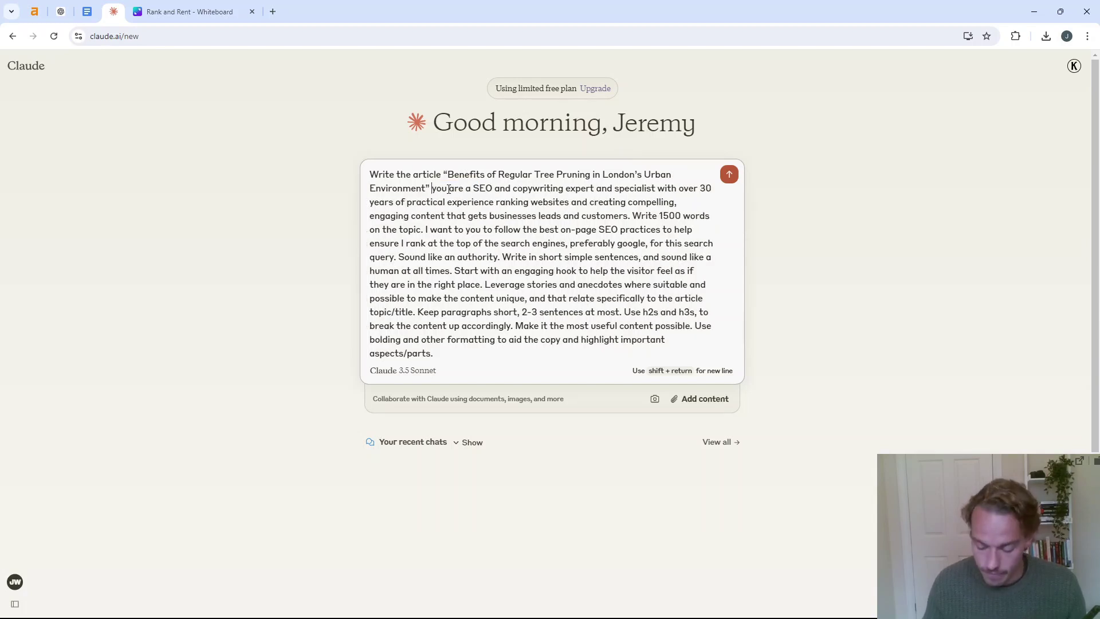
text(. Y)
key(Delete)
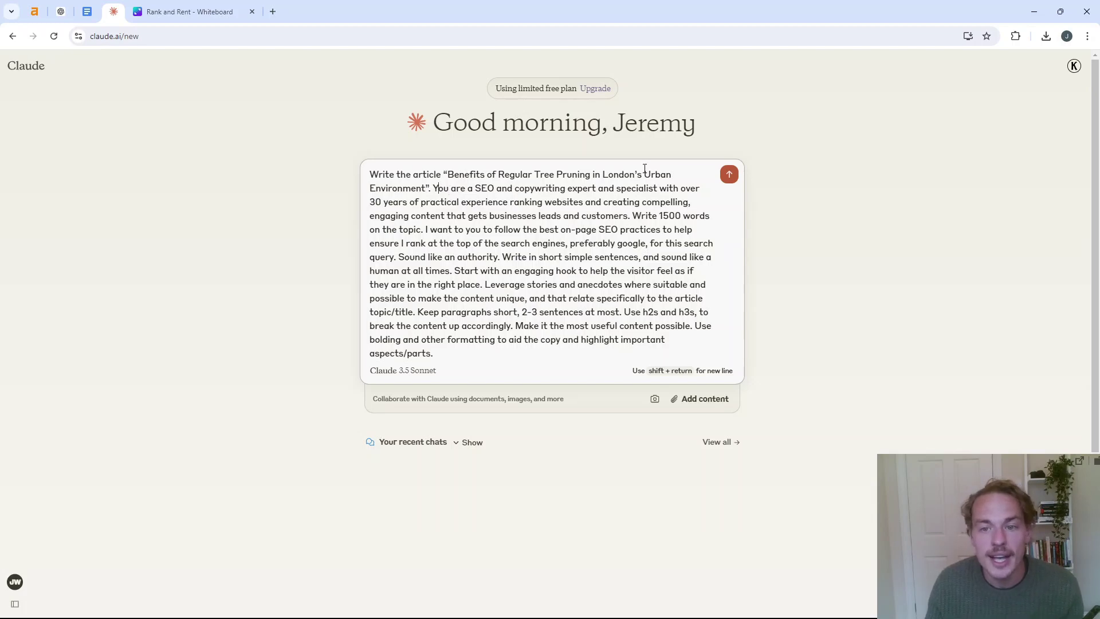
click(728, 175)
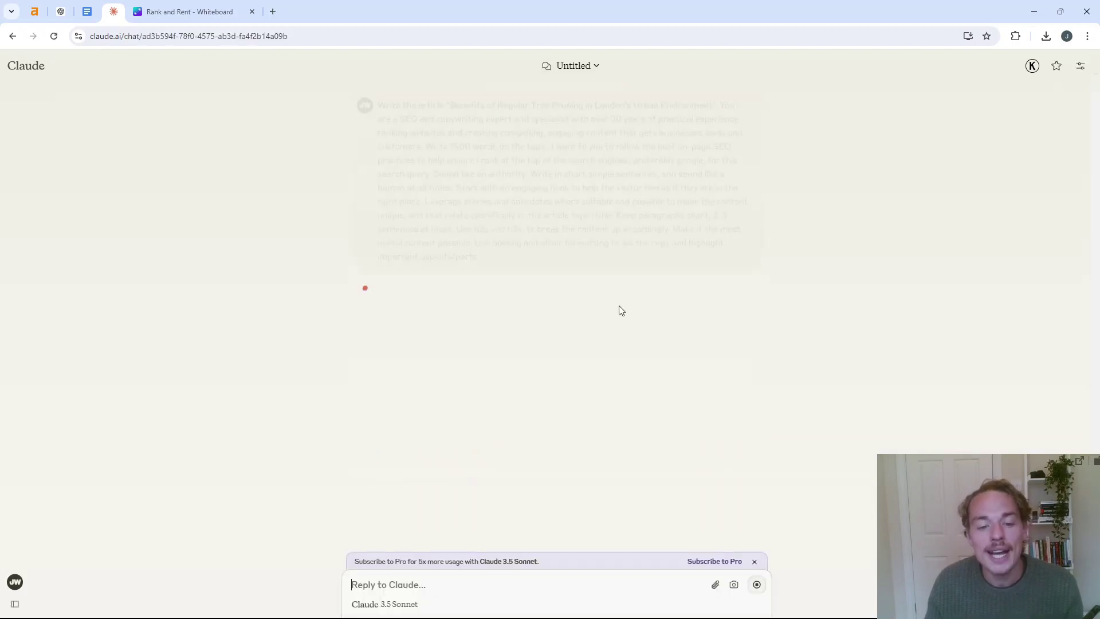
Back in ChatGPT, read the article's opening subheading and paragraph mentioning Hackney and Kensington
click(63, 10)
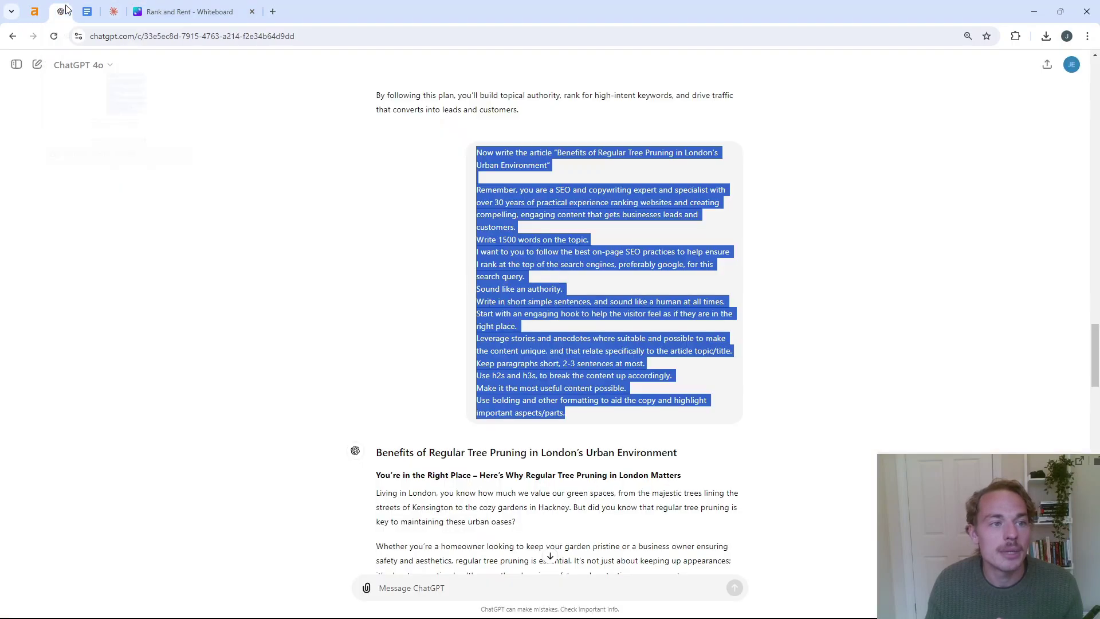
click(917, 321)
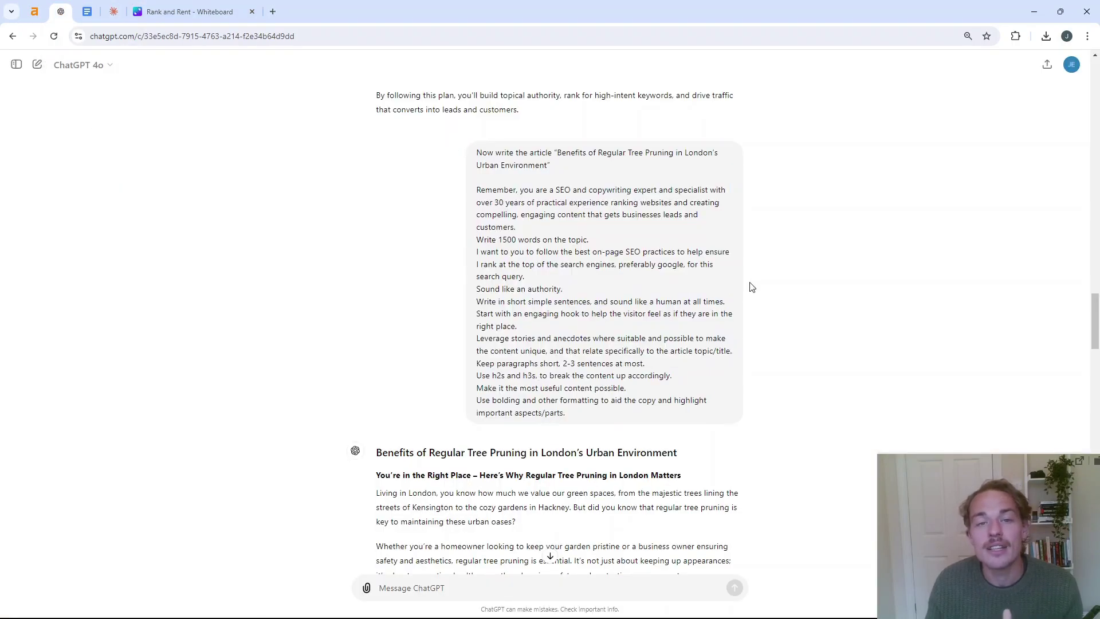
scroll(752, 287, down, 2)
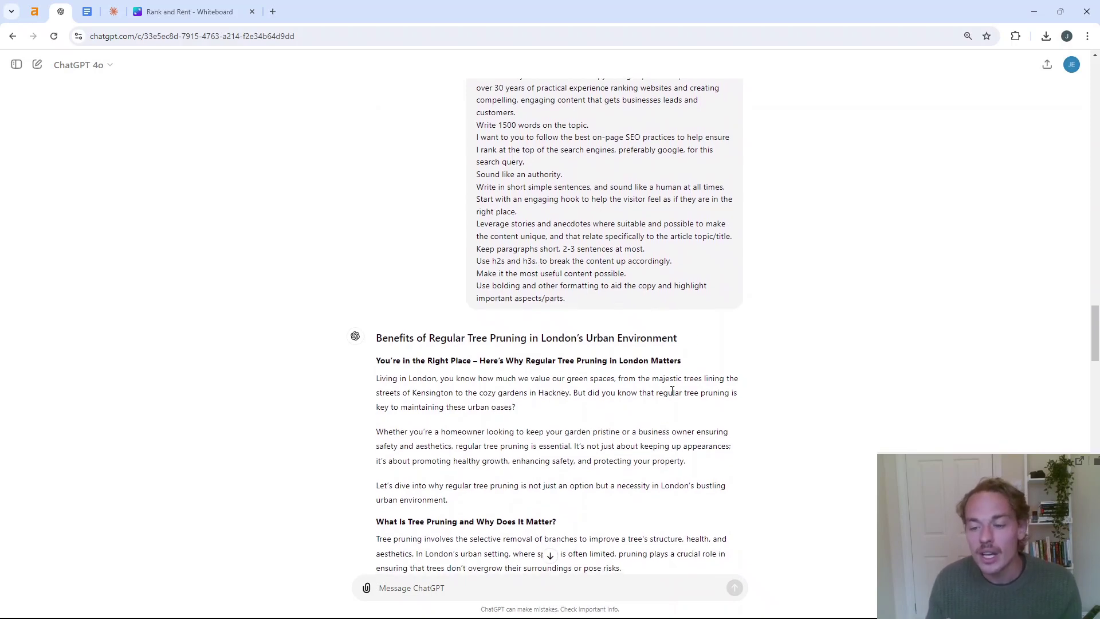
scroll(676, 305, up, 5)
scroll(670, 321, down, 5)
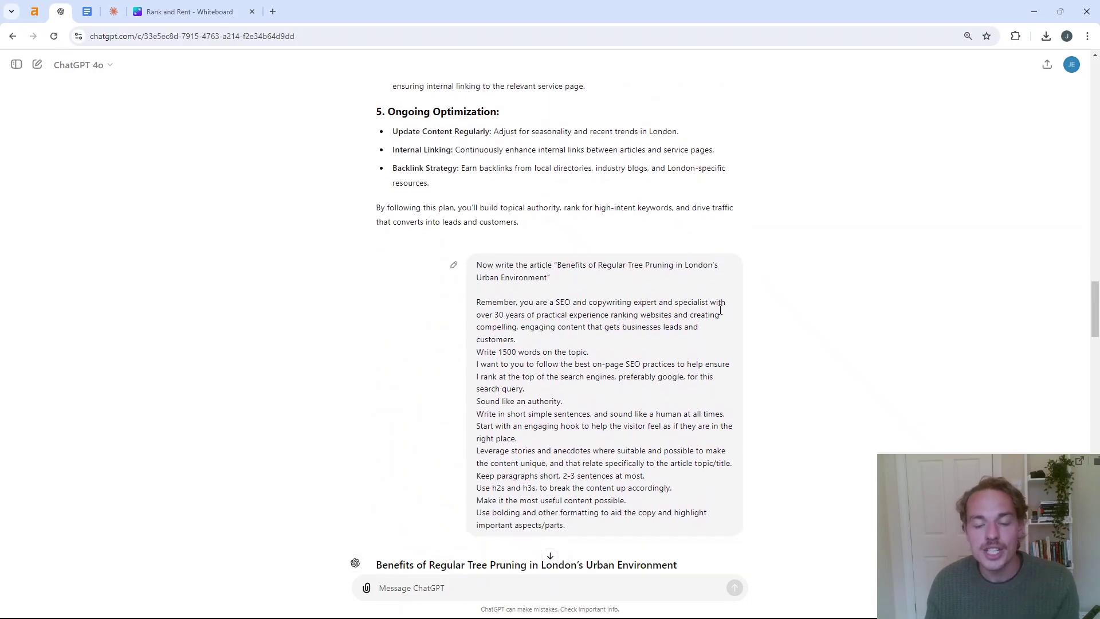
scroll(661, 329, down, 2)
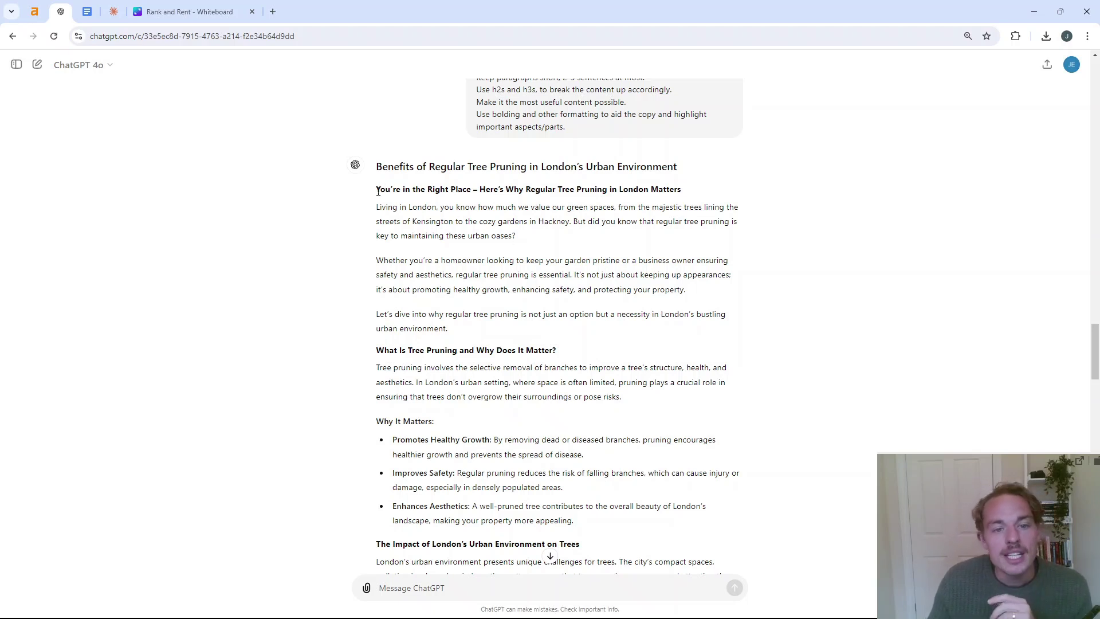
drag(378, 192, 693, 195)
drag(558, 190, 650, 190)
click(432, 222)
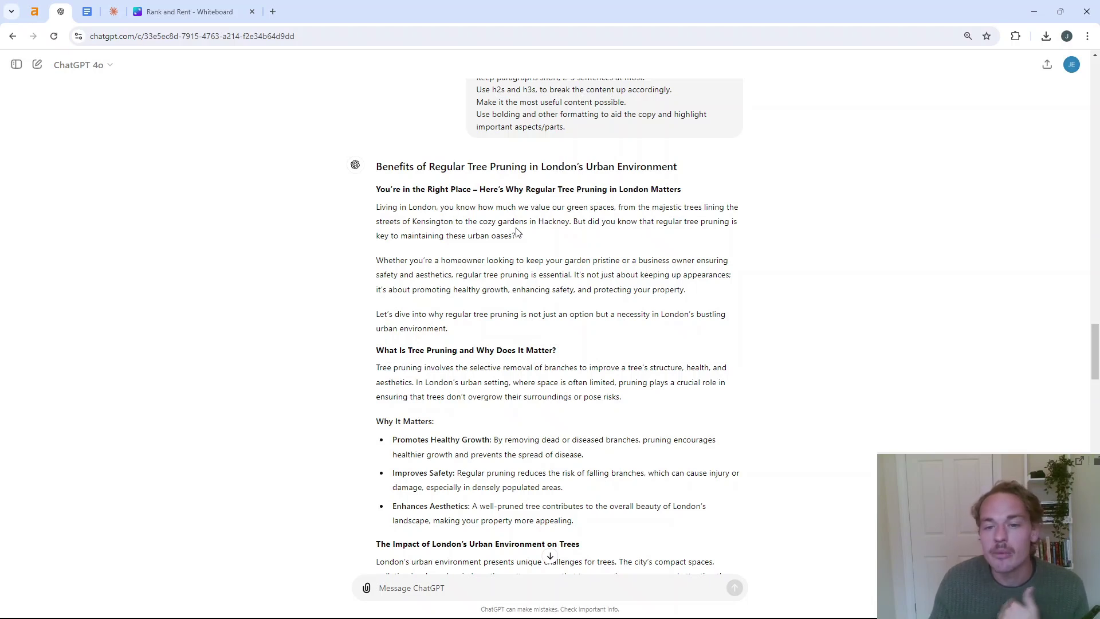
double_click(551, 227)
click(409, 225)
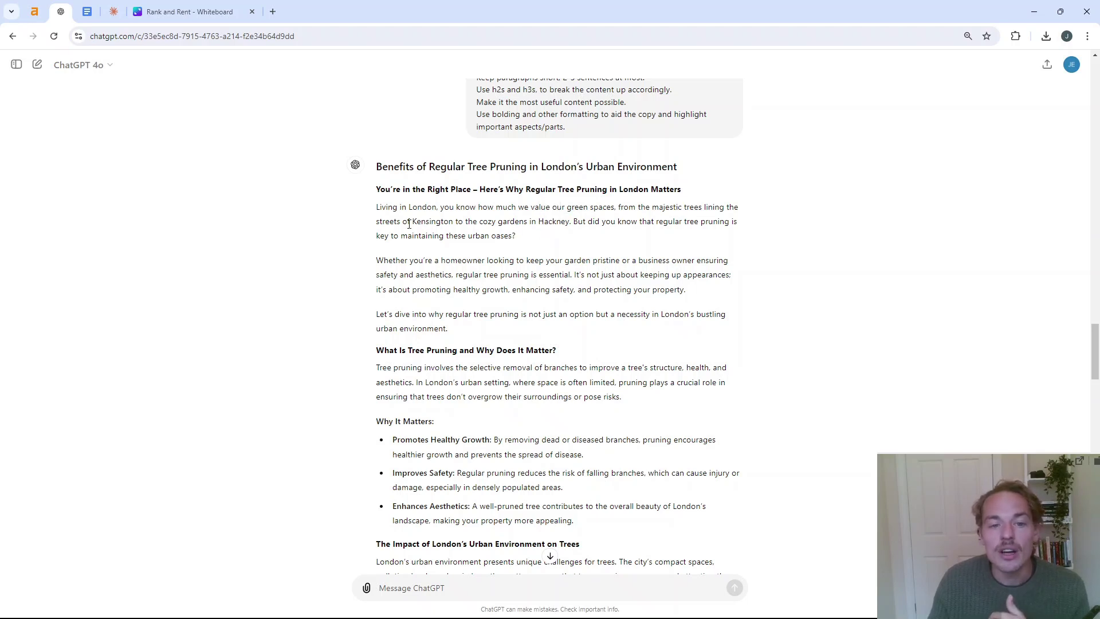
triple_click(414, 223)
double_click(413, 223)
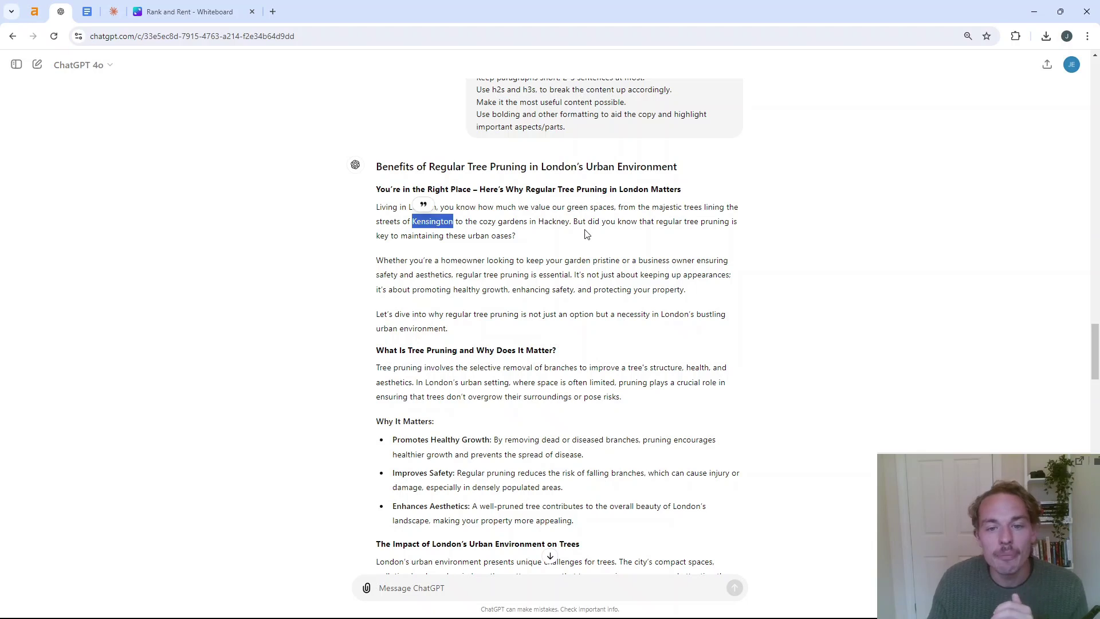
drag(582, 224, 595, 239)
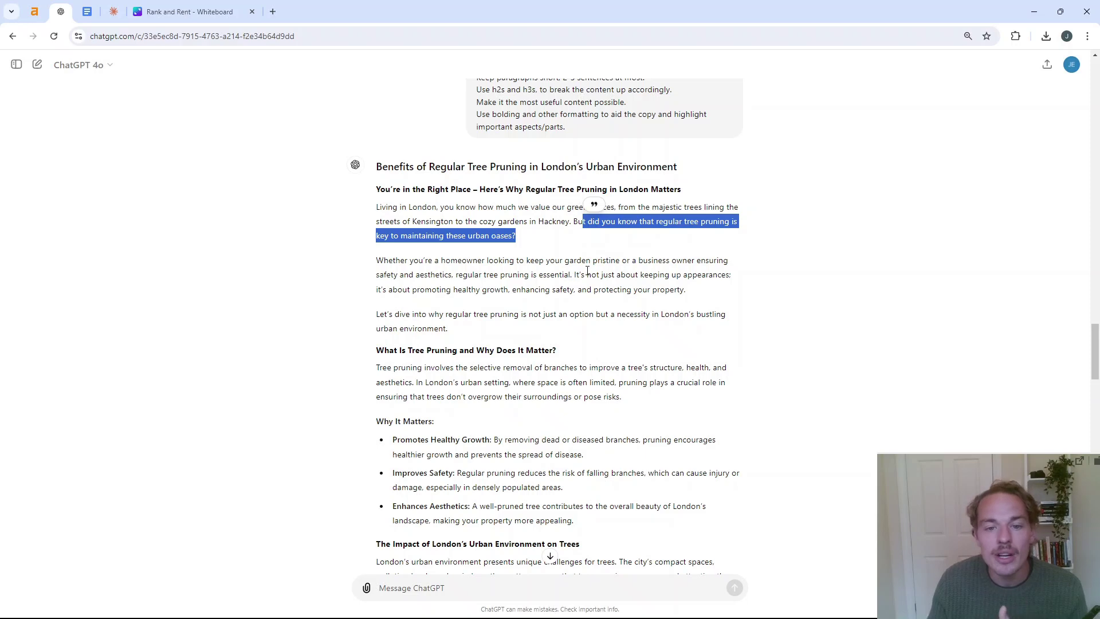
Scroll through the tree-pruning article body down to its Conclusion heading
scroll(581, 274, down, 2)
scroll(581, 274, down, 6)
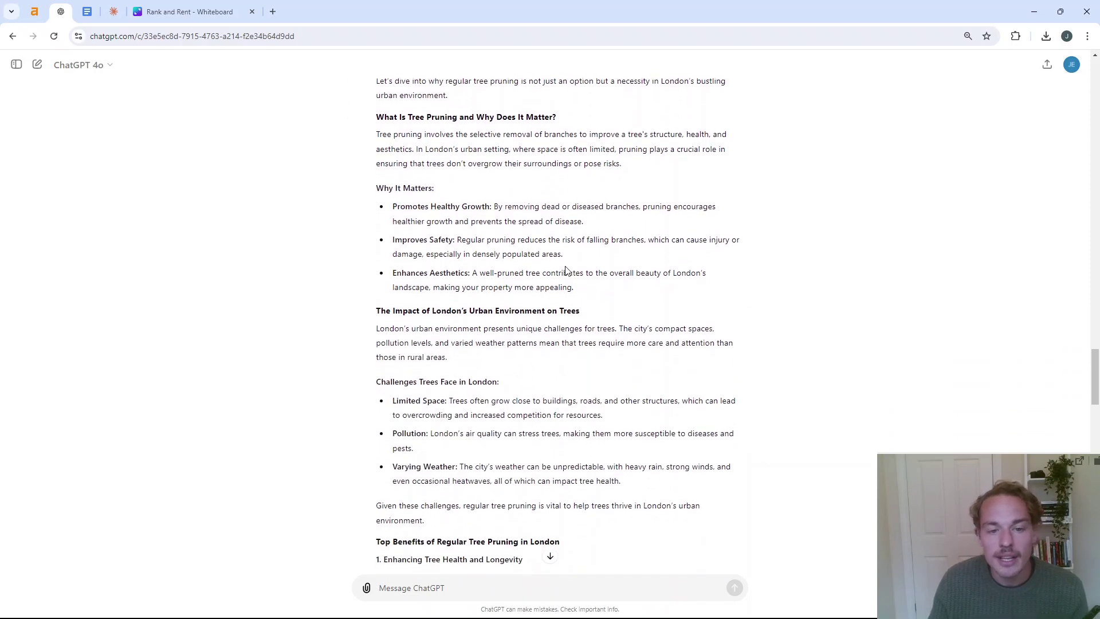
scroll(566, 271, down, 5)
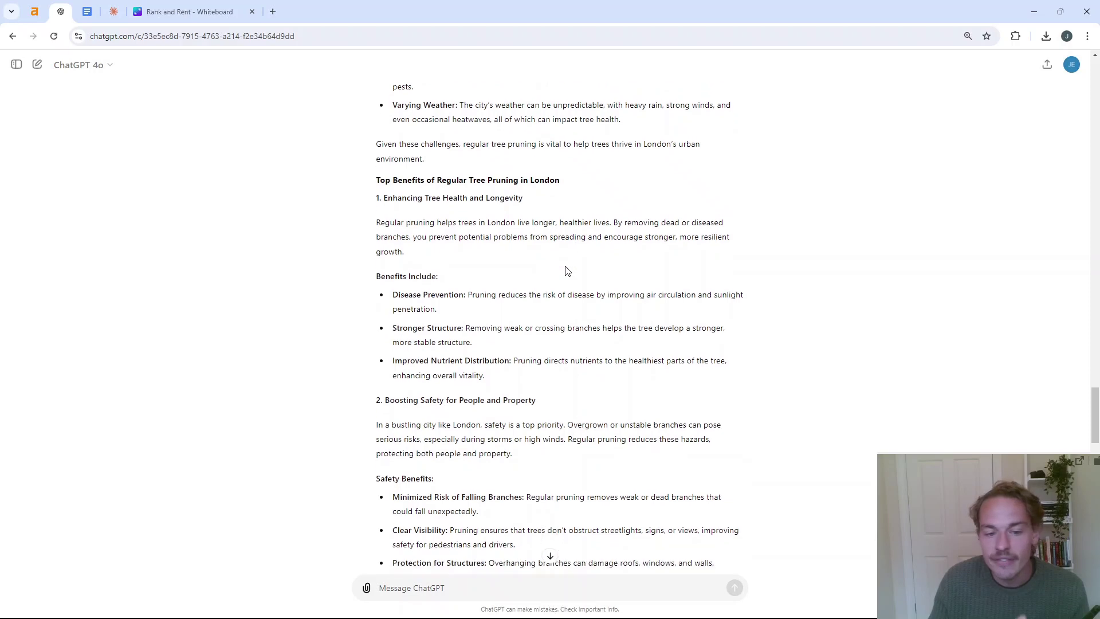
scroll(566, 270, down, 5)
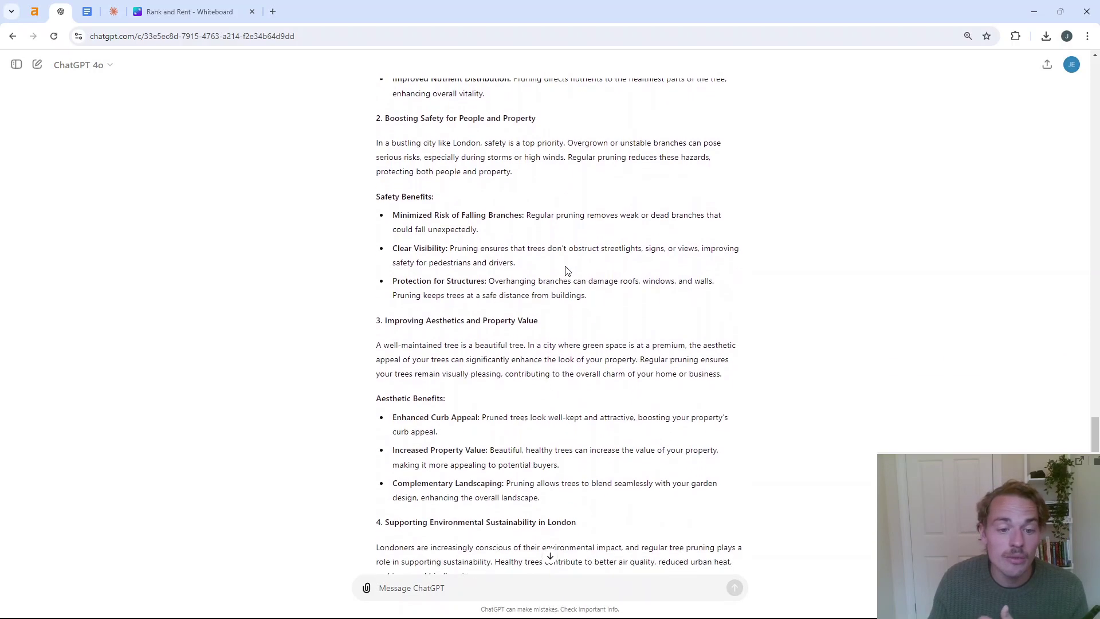
scroll(566, 270, down, 1)
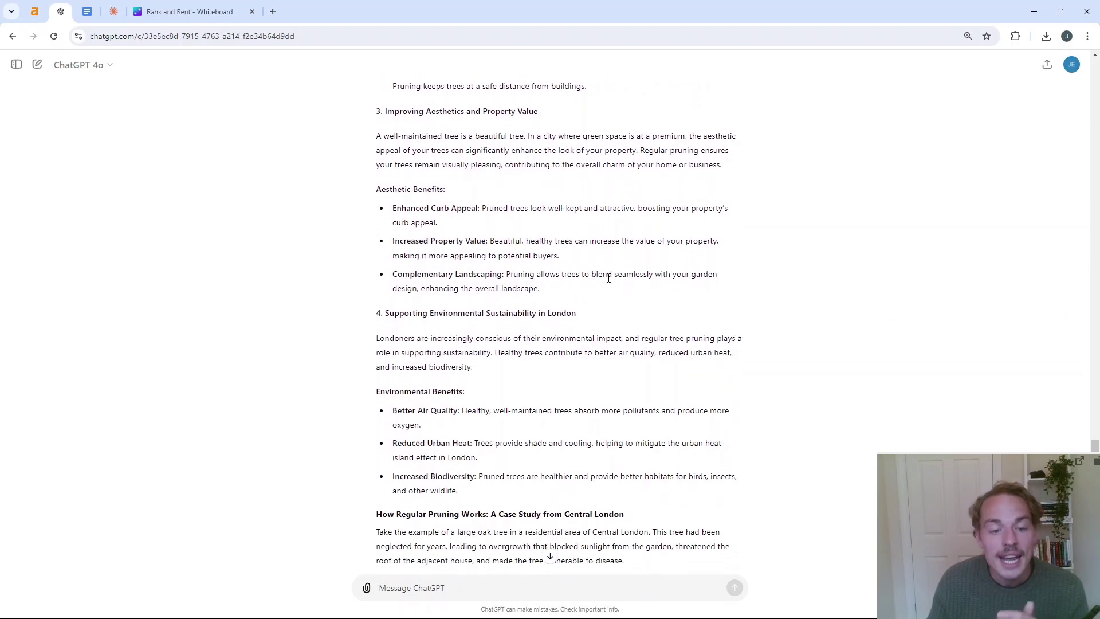
scroll(609, 279, down, 3)
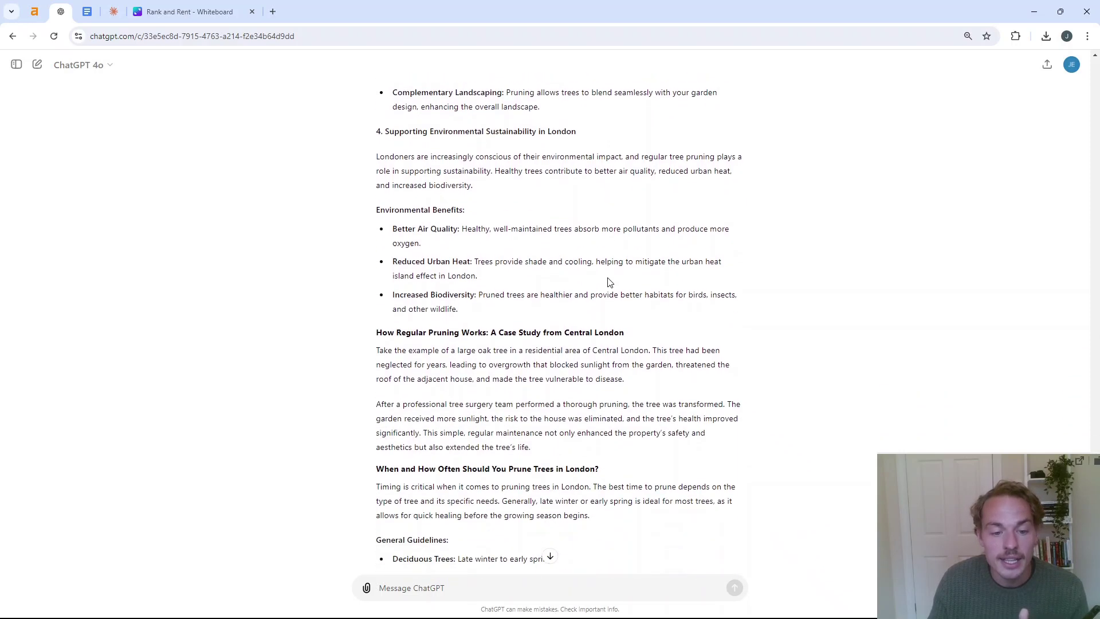
scroll(609, 281, down, 5)
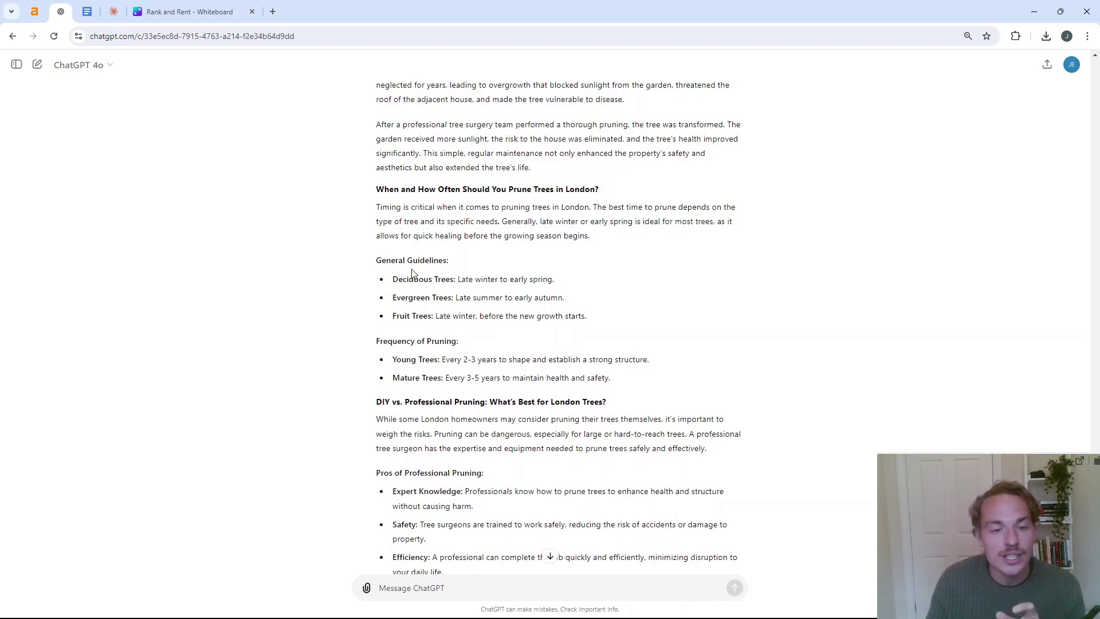
drag(403, 279, 459, 297)
scroll(467, 300, down, 3)
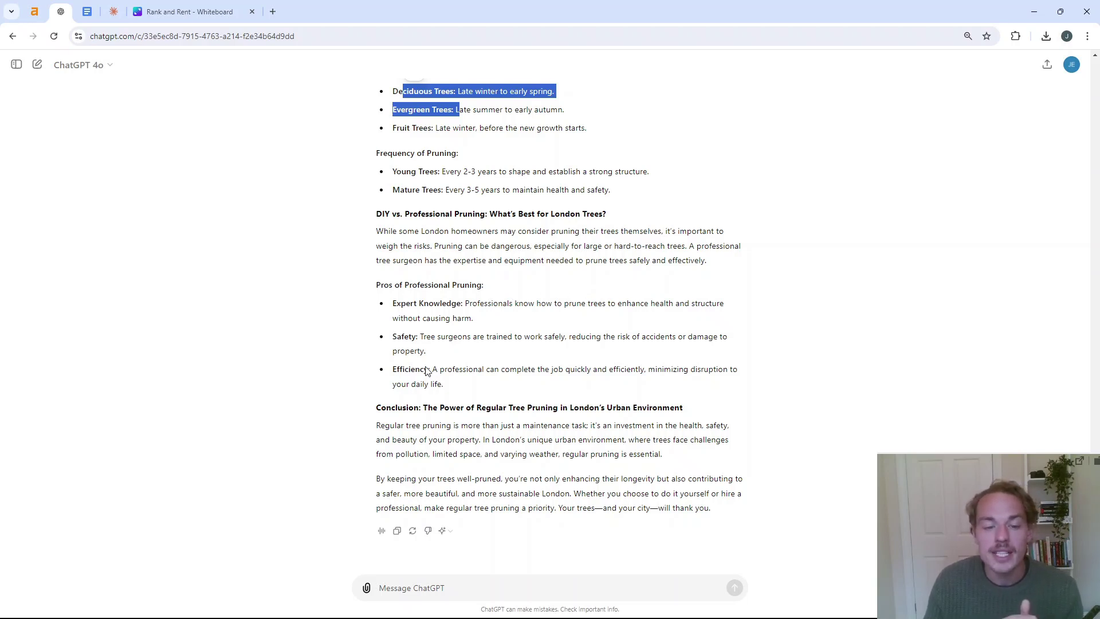
double_click(401, 407)
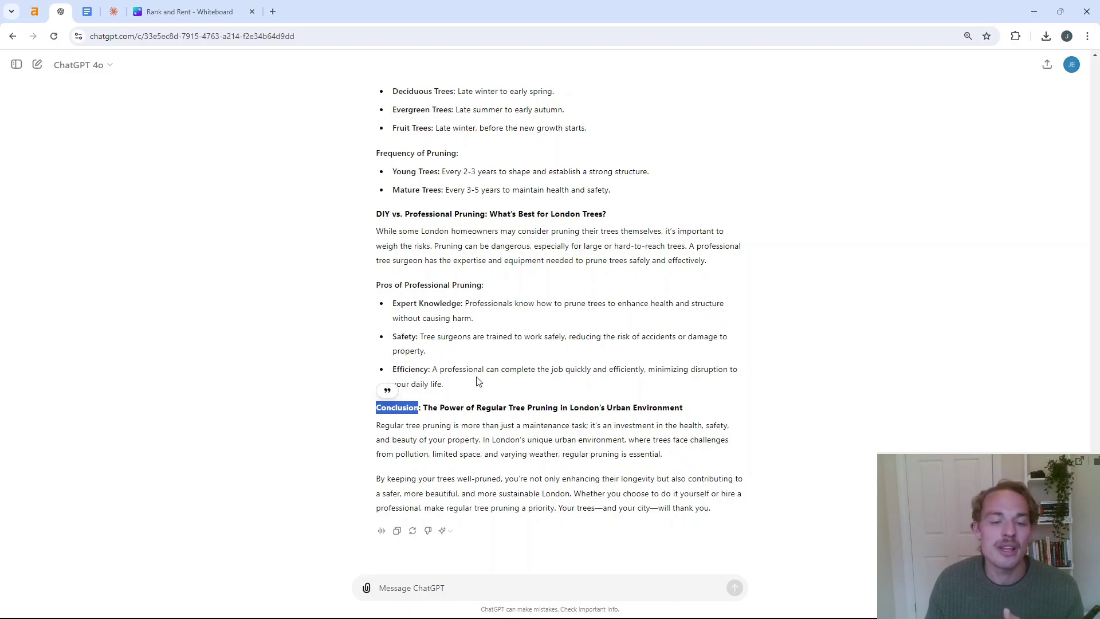
Scroll back up through the generated article toward its title
scroll(492, 360, up, 15)
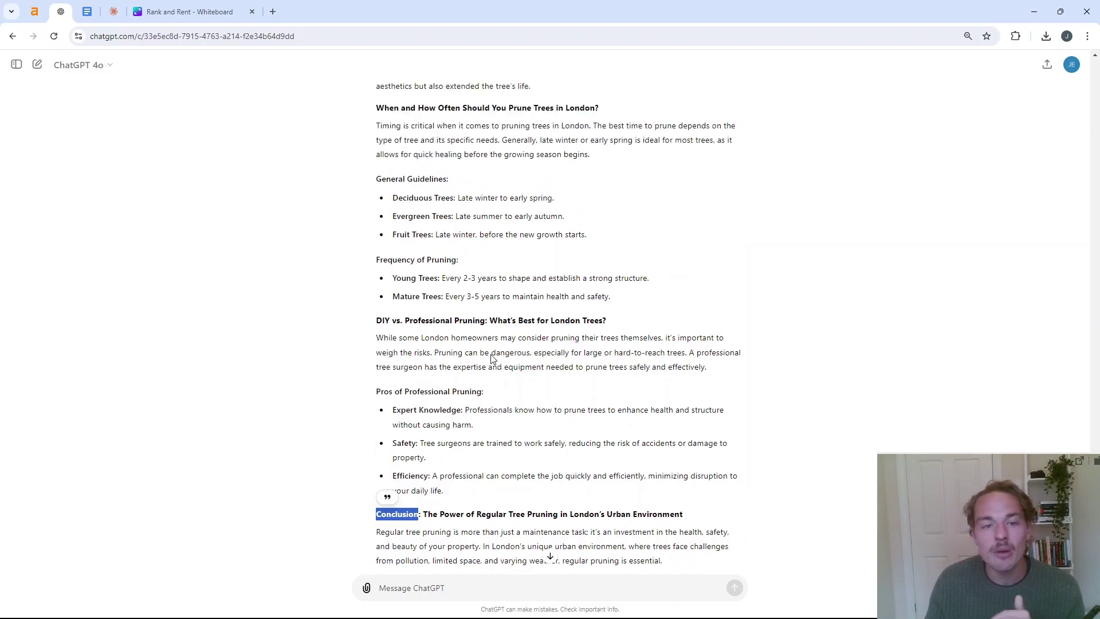
scroll(492, 358, up, 7)
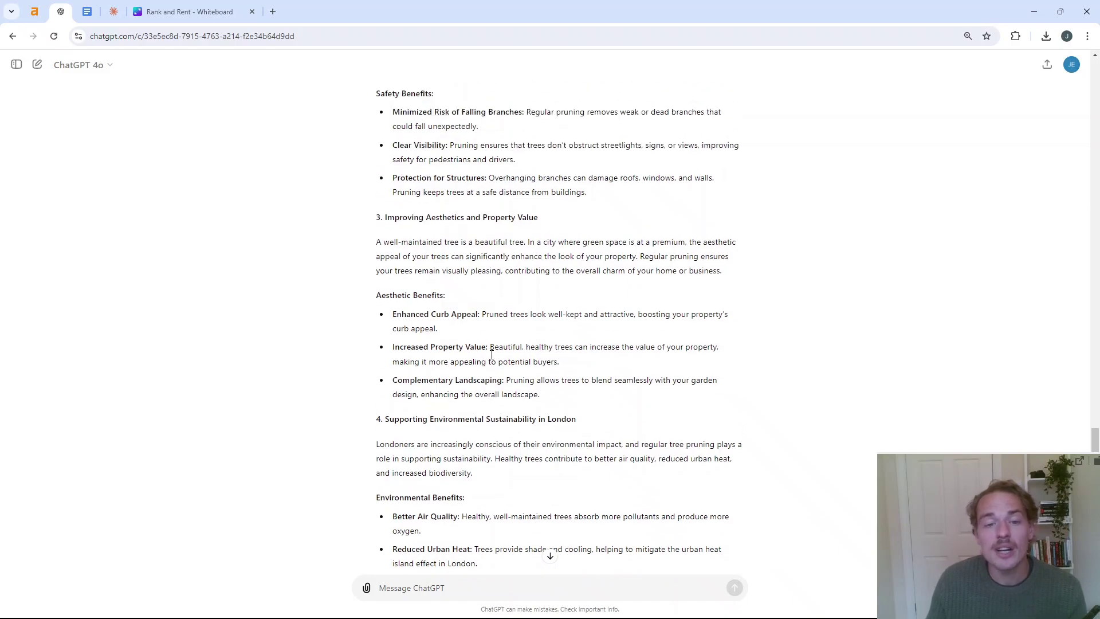
scroll(492, 355, up, 4)
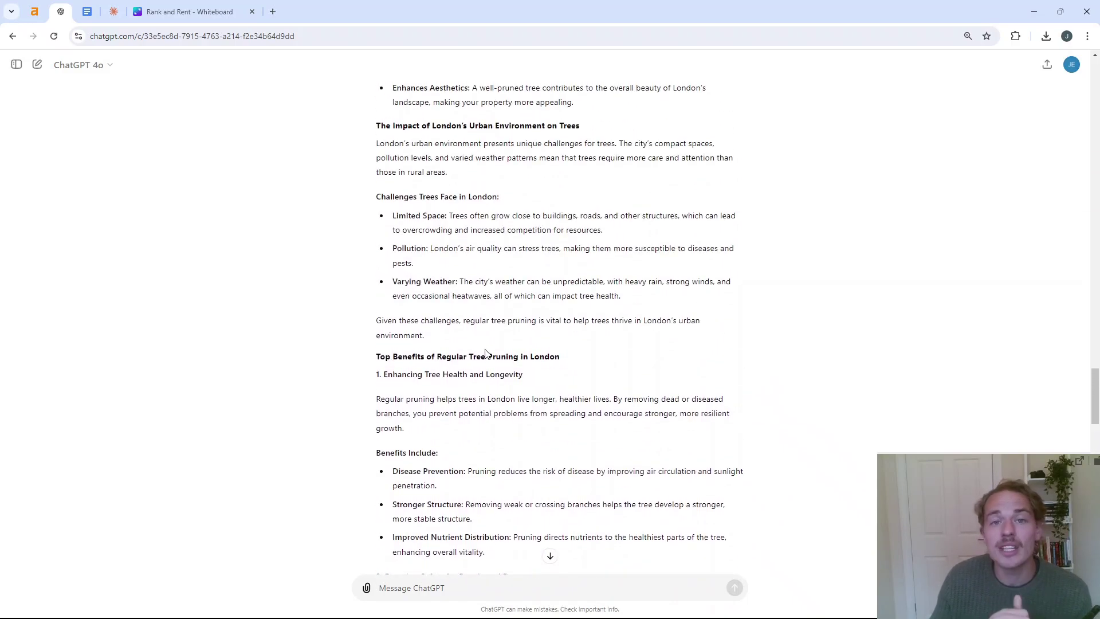
scroll(490, 358, down, 13)
scroll(489, 359, up, 12)
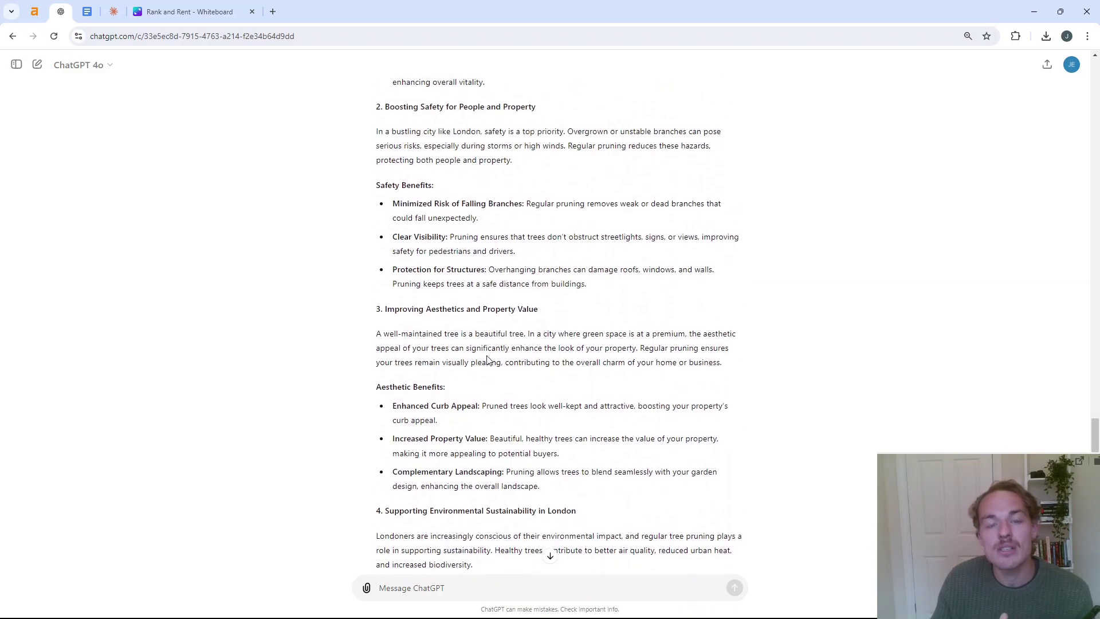
scroll(489, 360, up, 3)
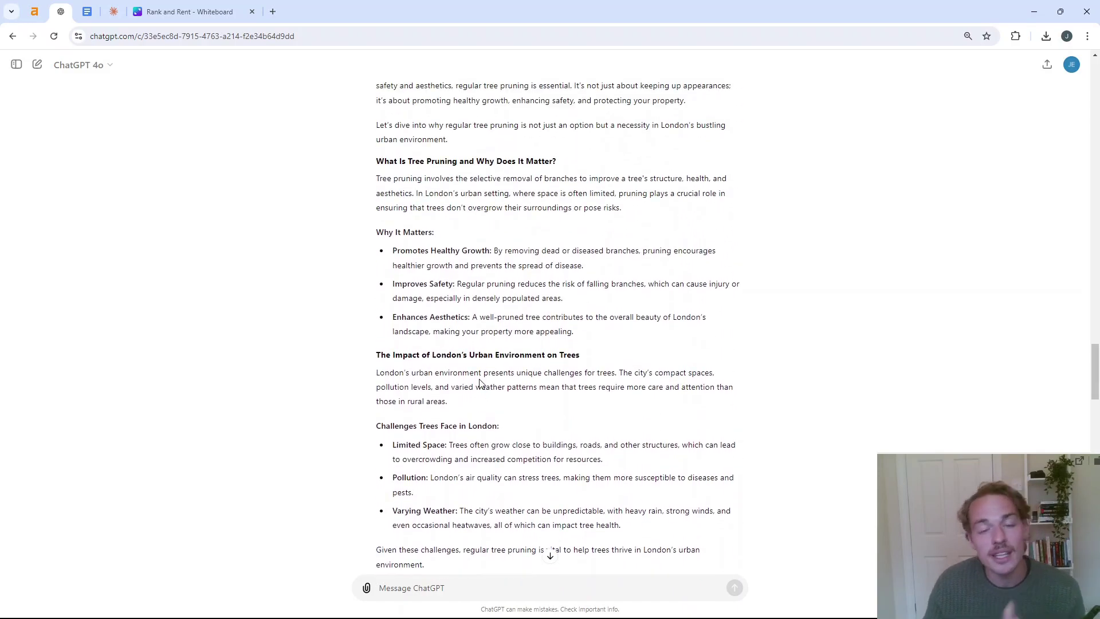
scroll(490, 364, up, 4)
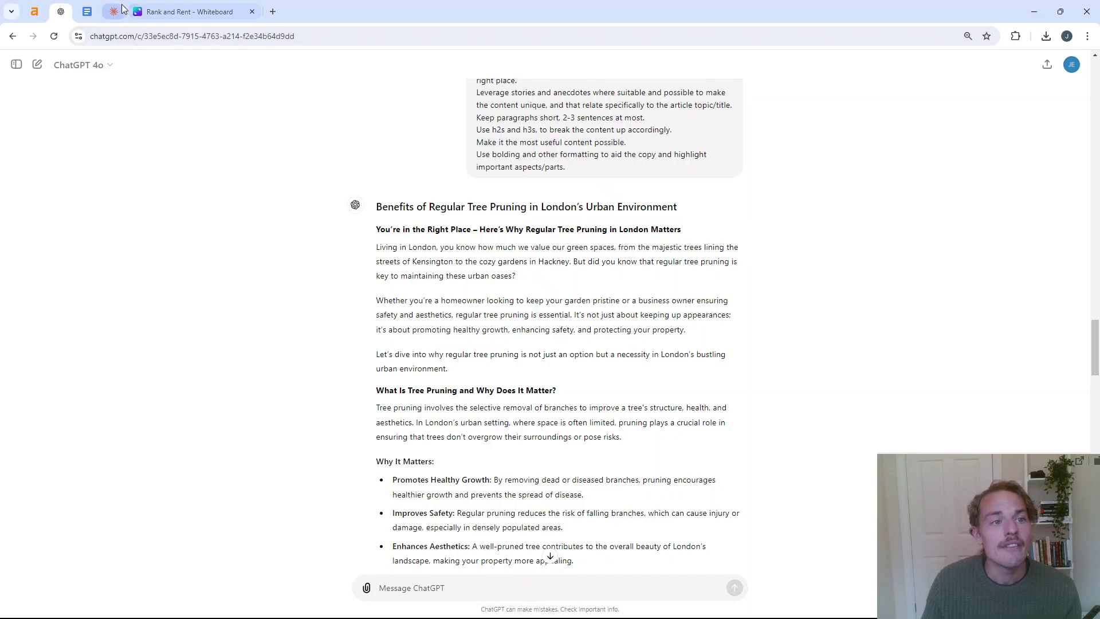
click(114, 11)
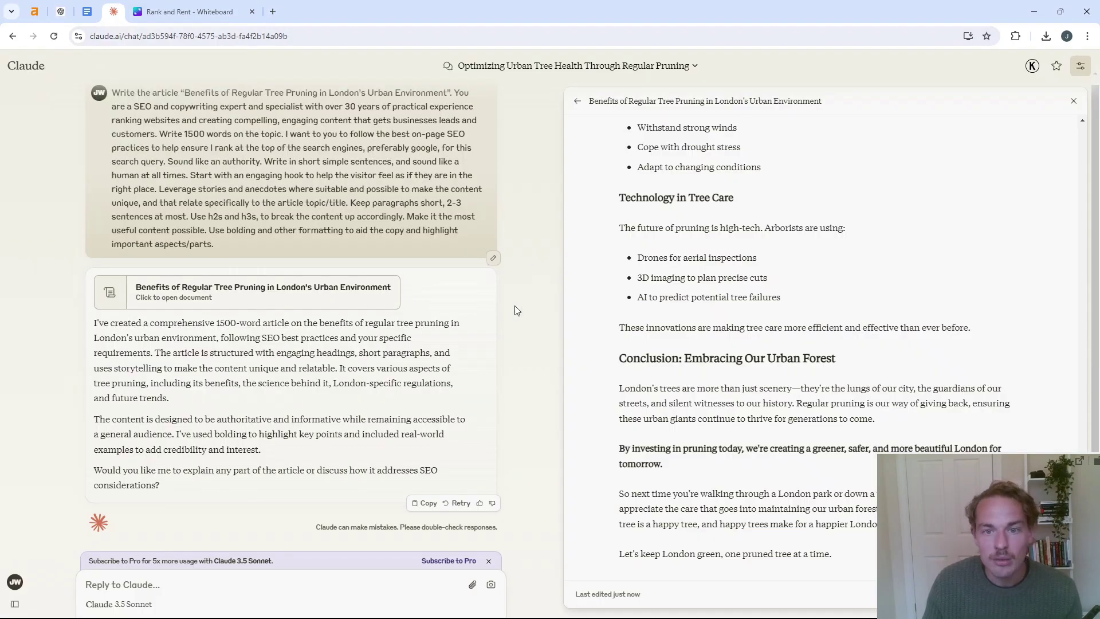
scroll(610, 261, up, 8)
scroll(609, 261, up, 15)
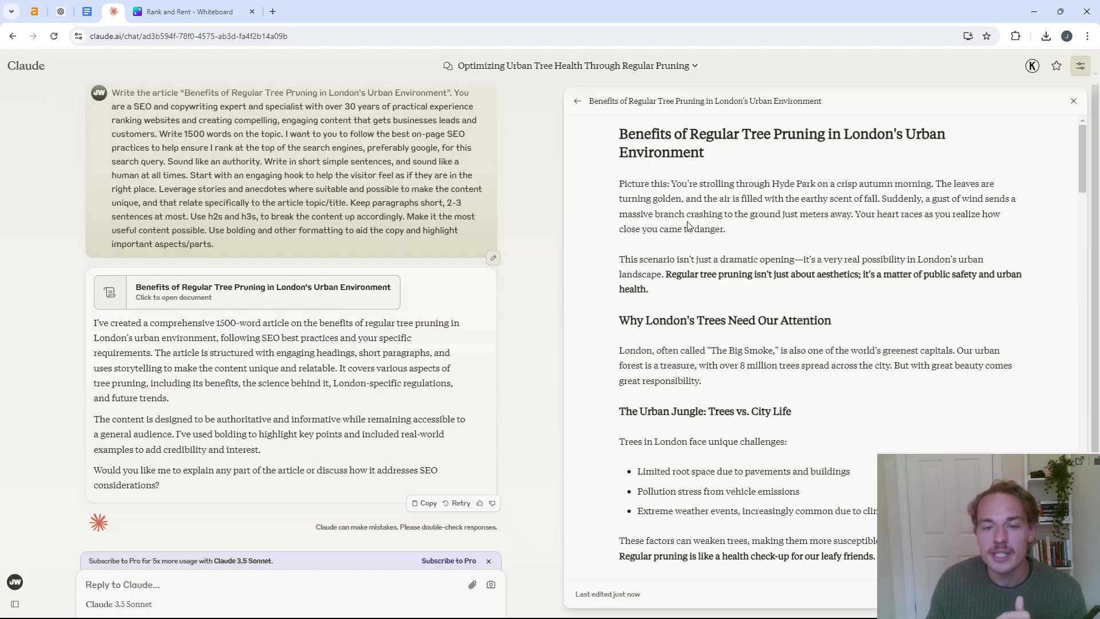
drag(802, 259, 889, 278)
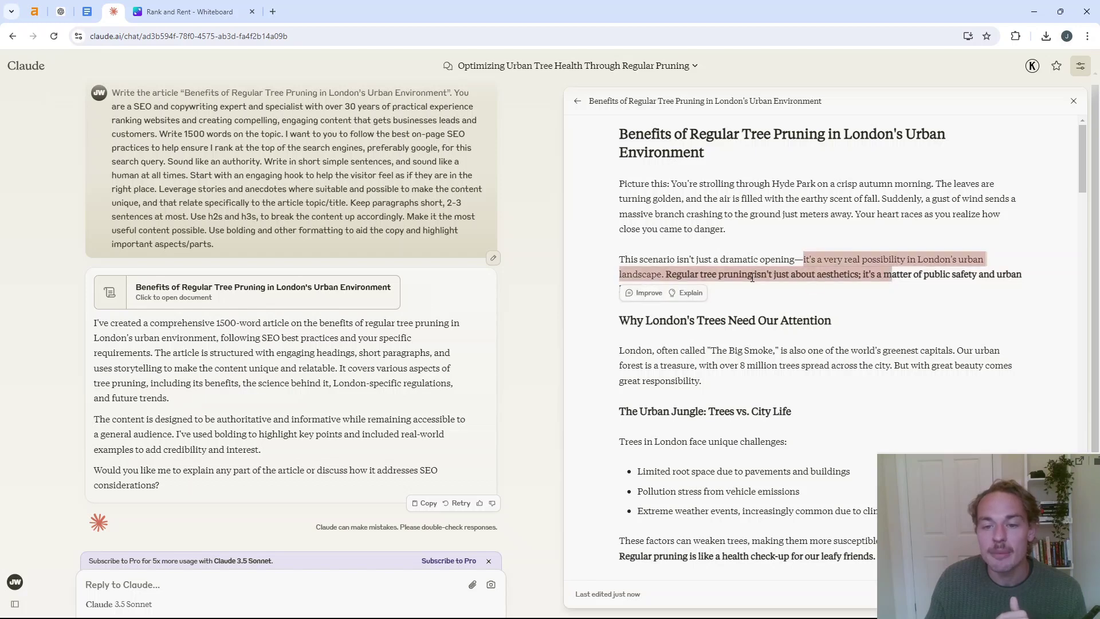
click(734, 277)
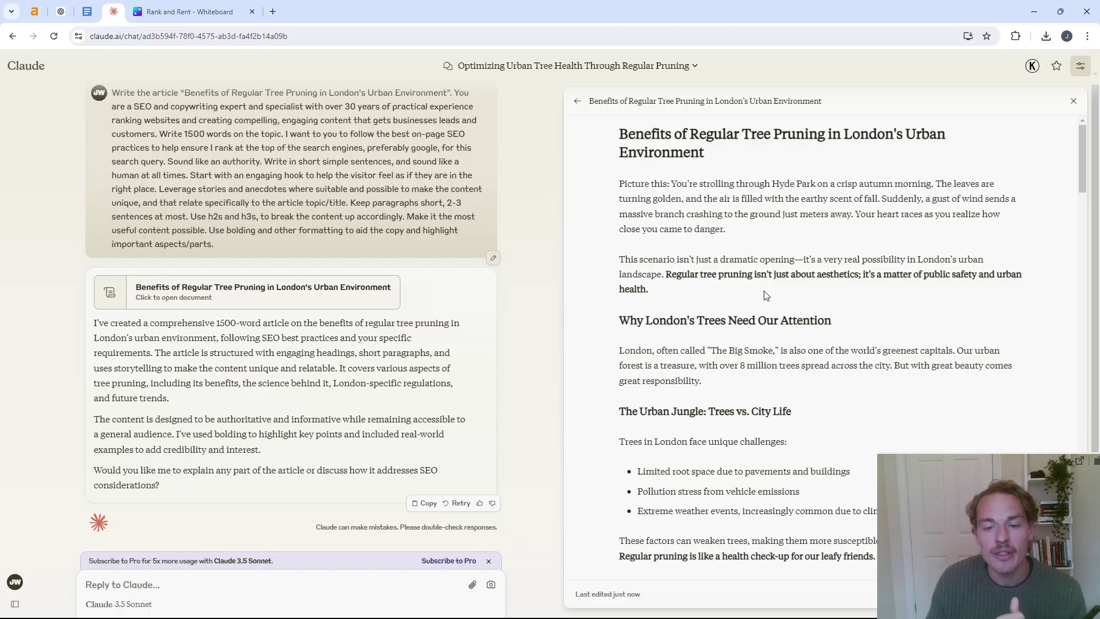
scroll(766, 296, down, 3)
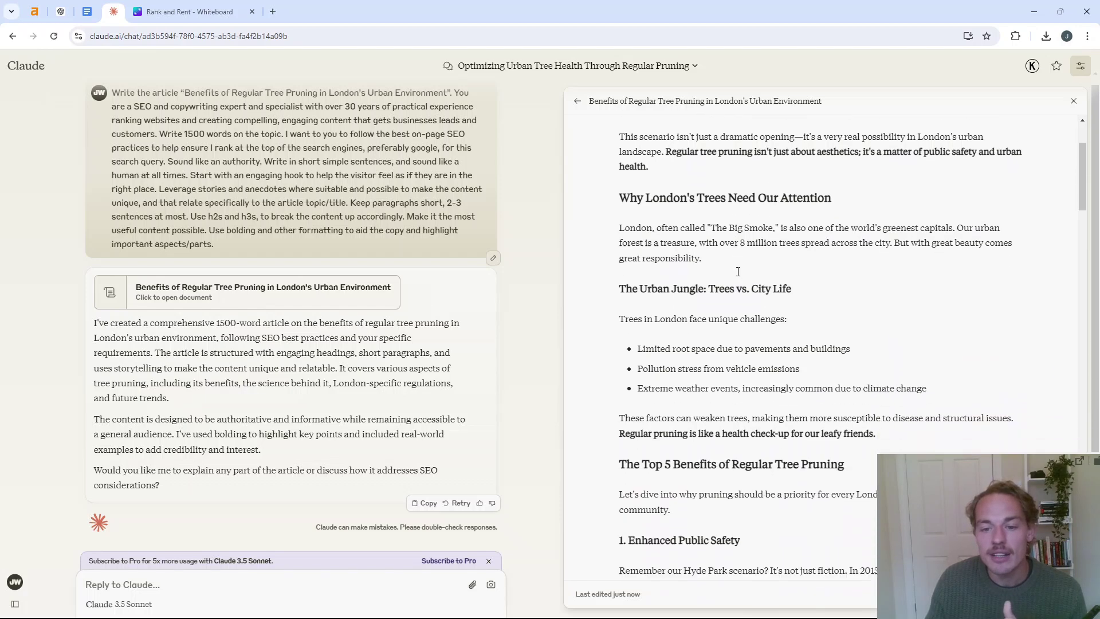
scroll(738, 272, down, 3)
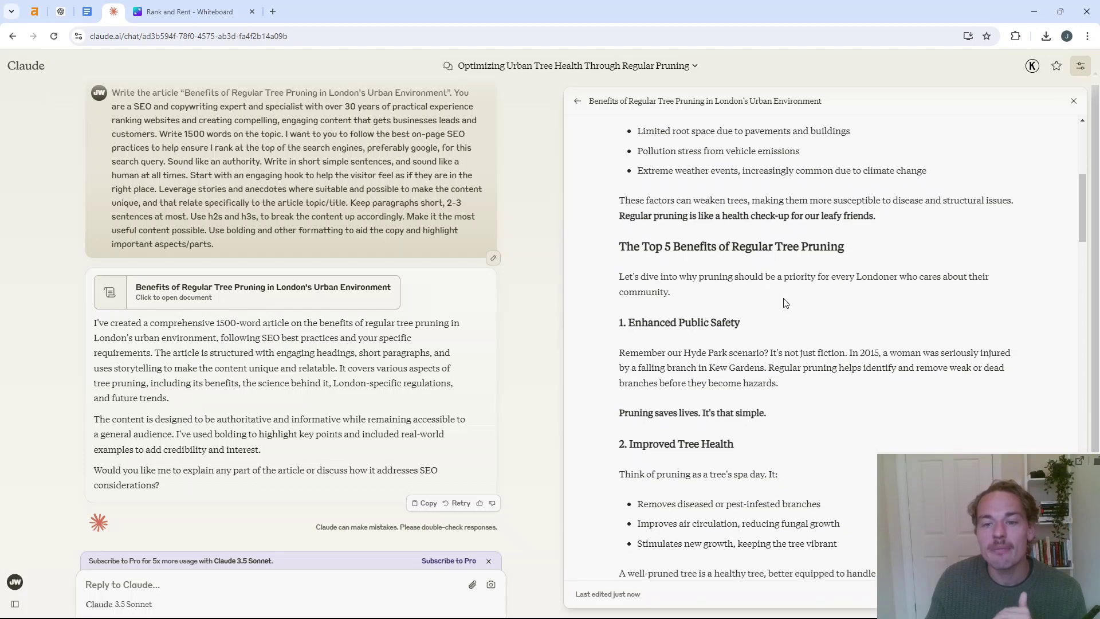
scroll(795, 308, down, 7)
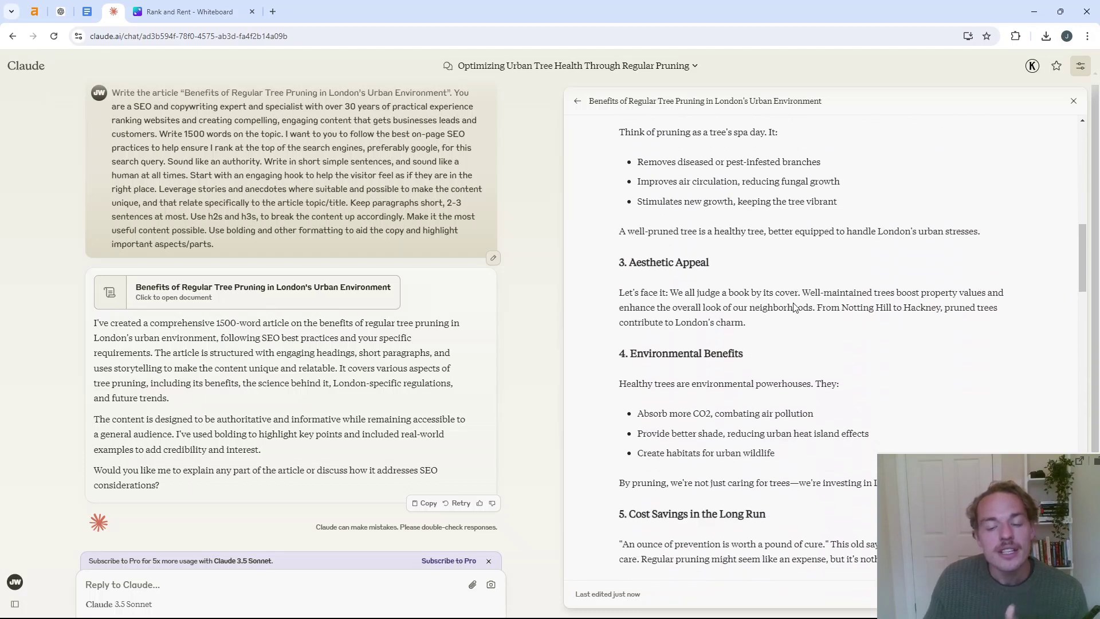
scroll(795, 308, down, 12)
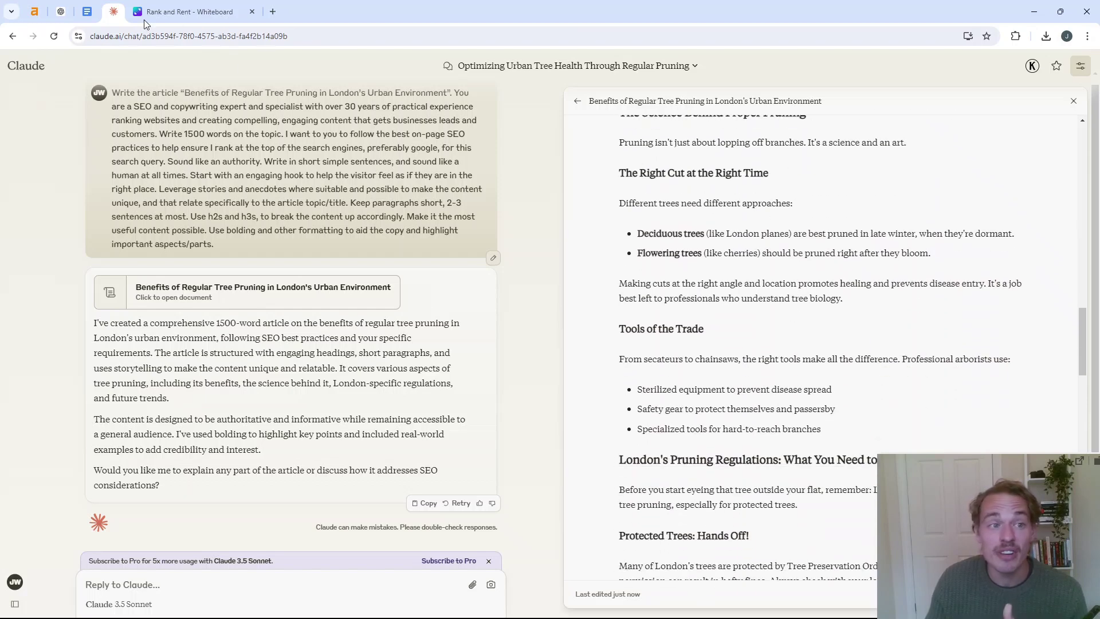
click(61, 12)
click(113, 11)
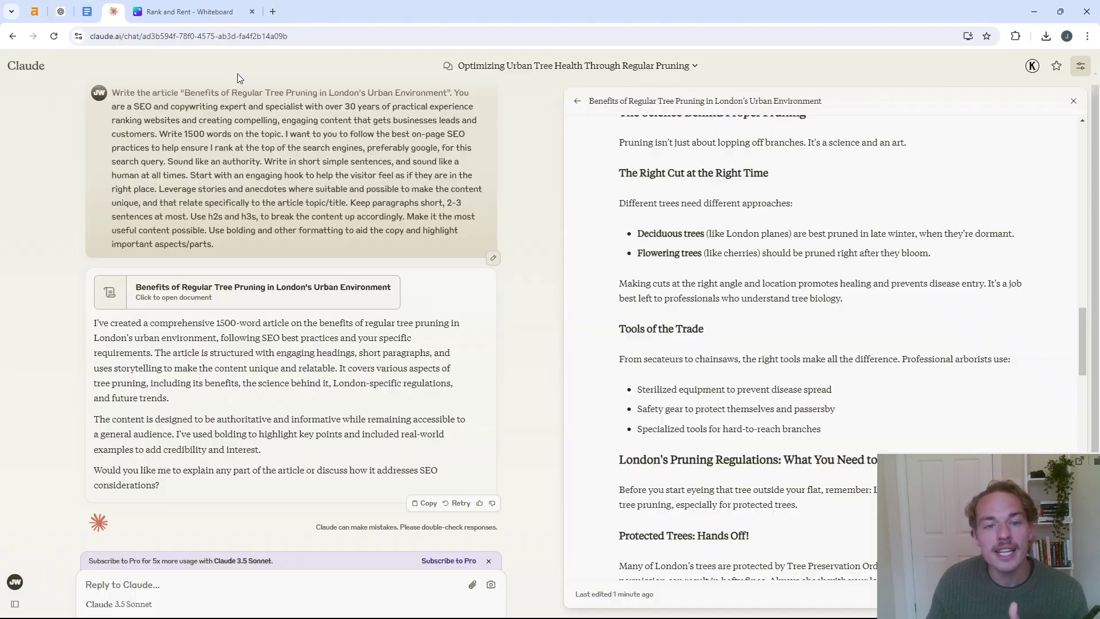
scroll(774, 295, down, 1)
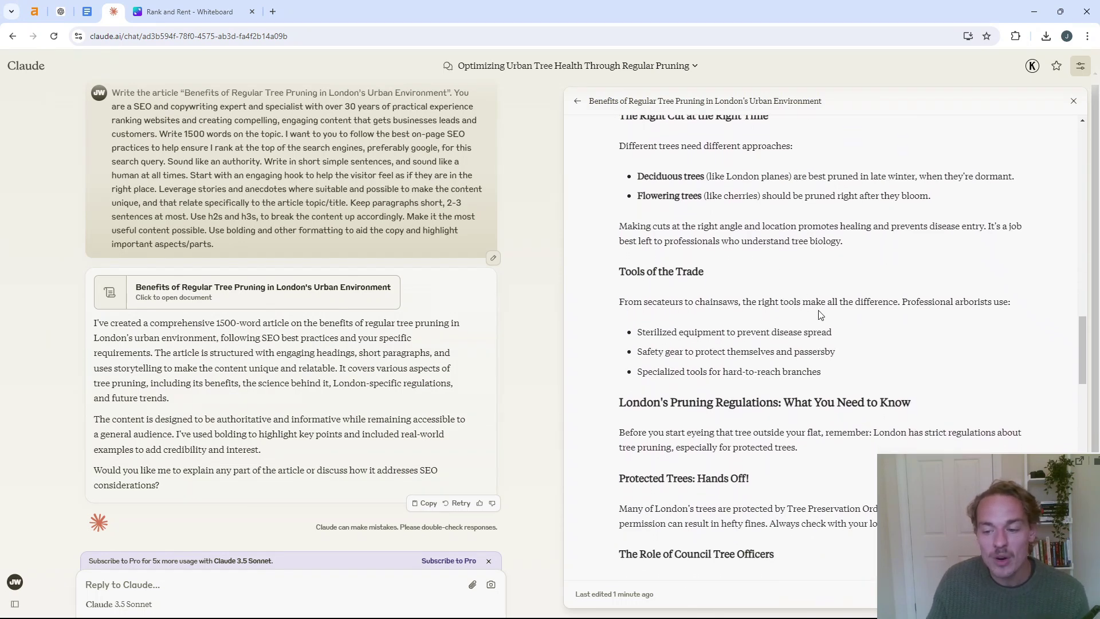
click(60, 11)
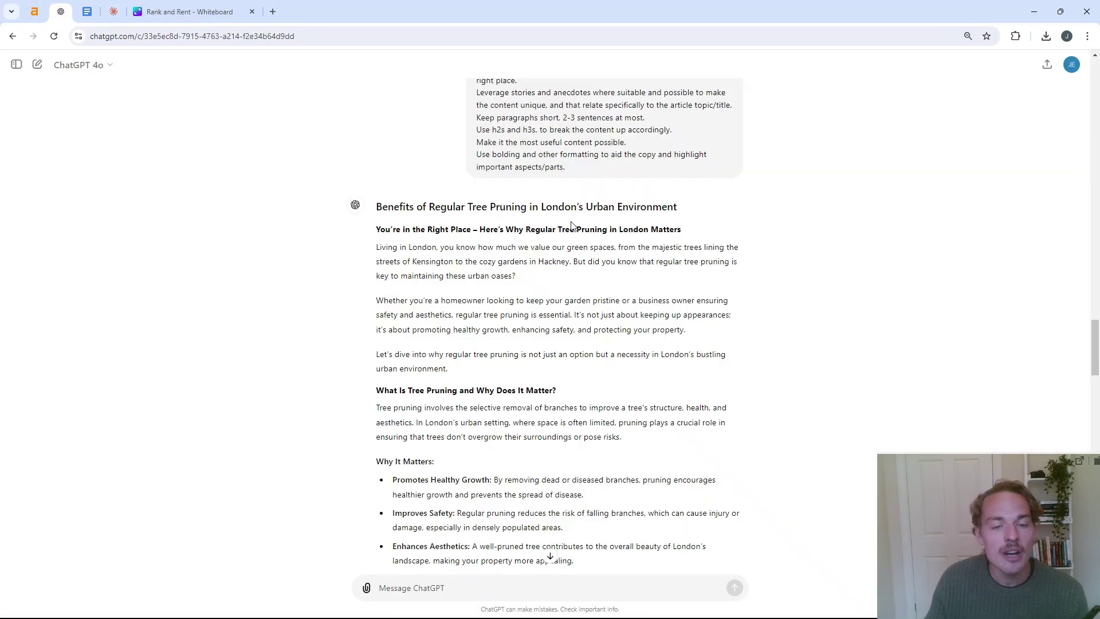
scroll(590, 246, up, 1)
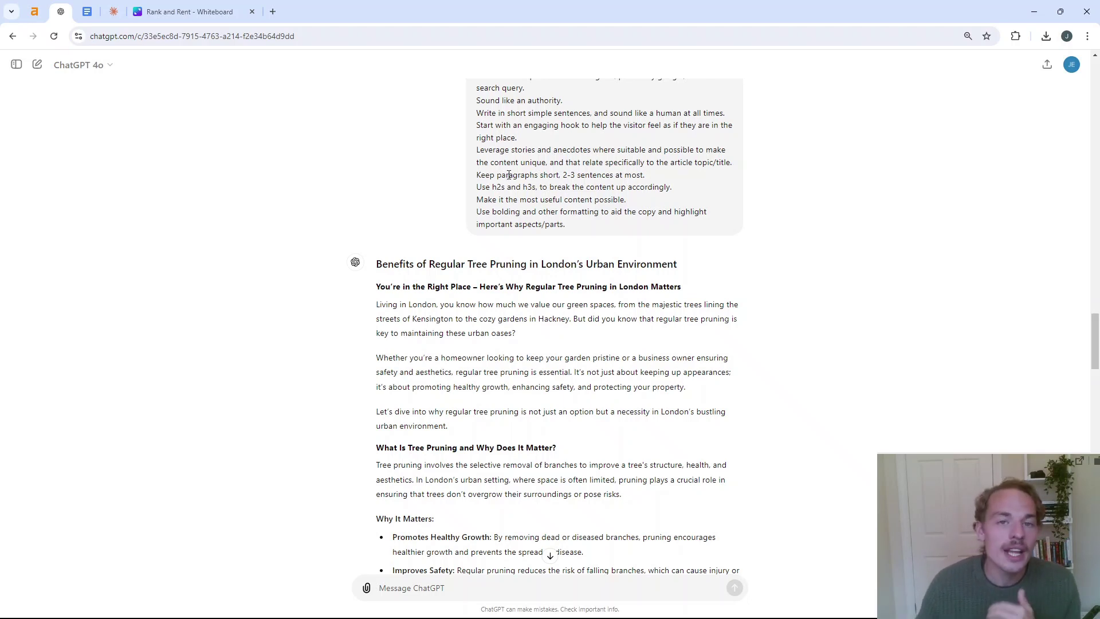
drag(587, 319, 595, 340)
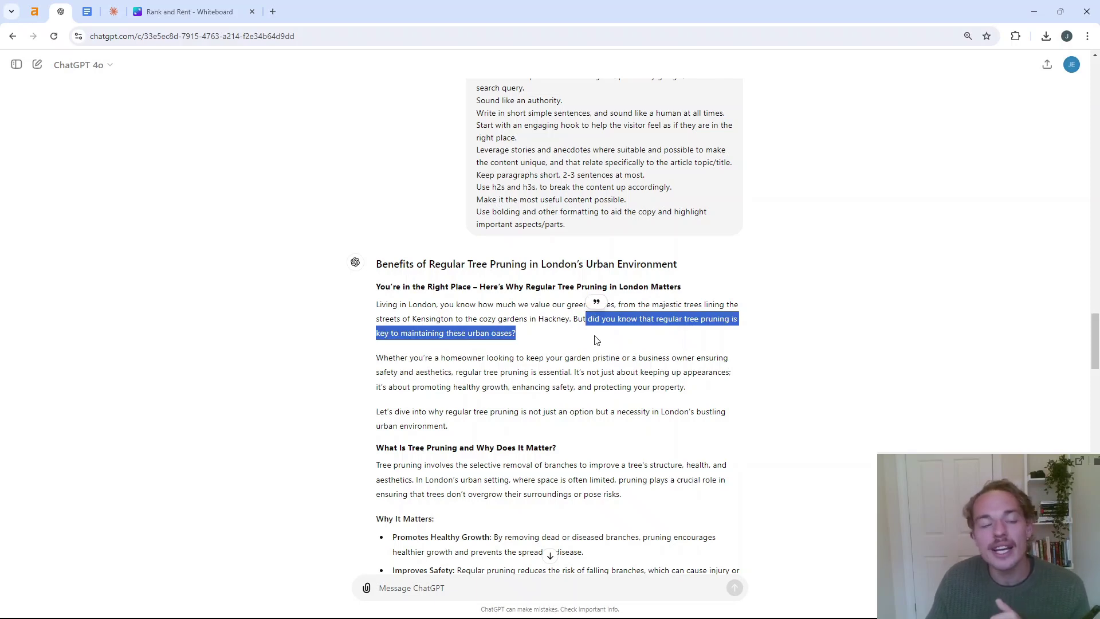
click(113, 11)
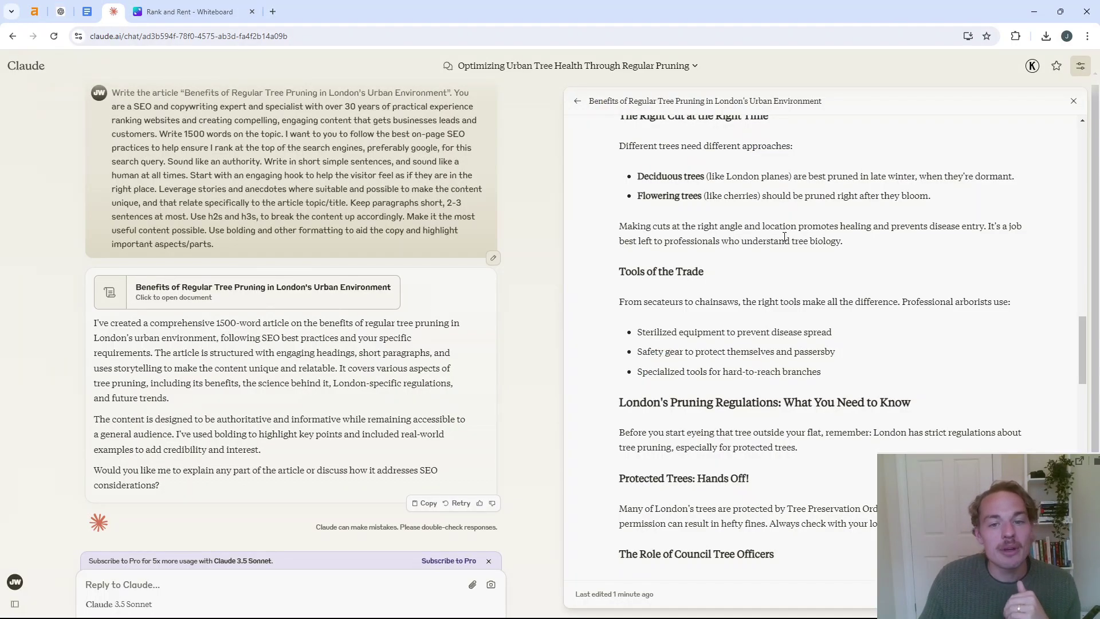
scroll(779, 240, up, 6)
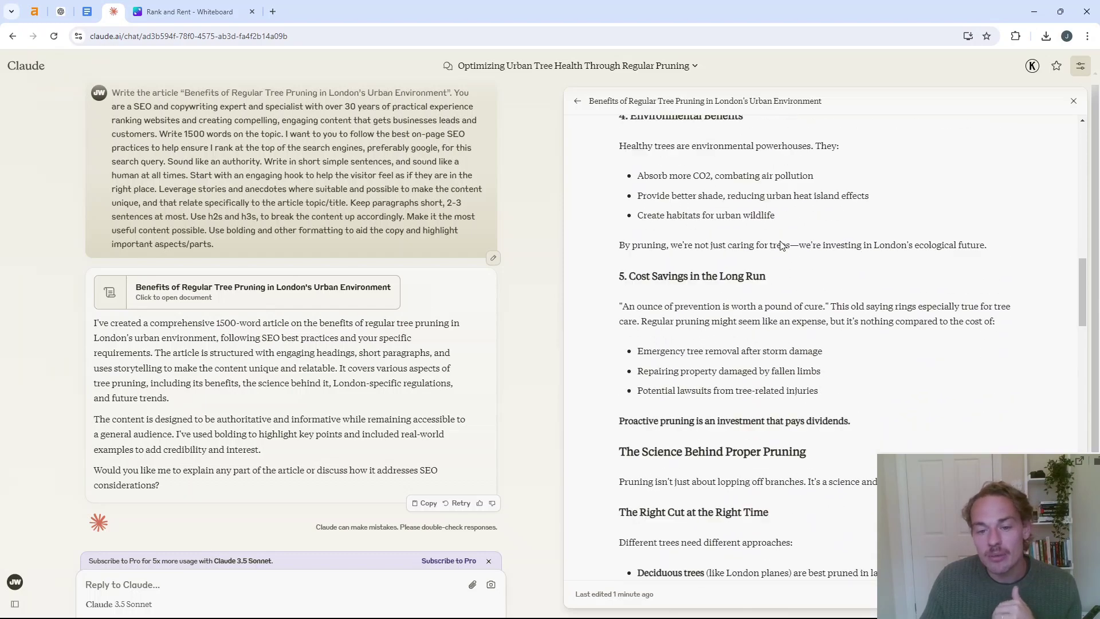
scroll(781, 246, down, 10)
scroll(782, 246, down, 3)
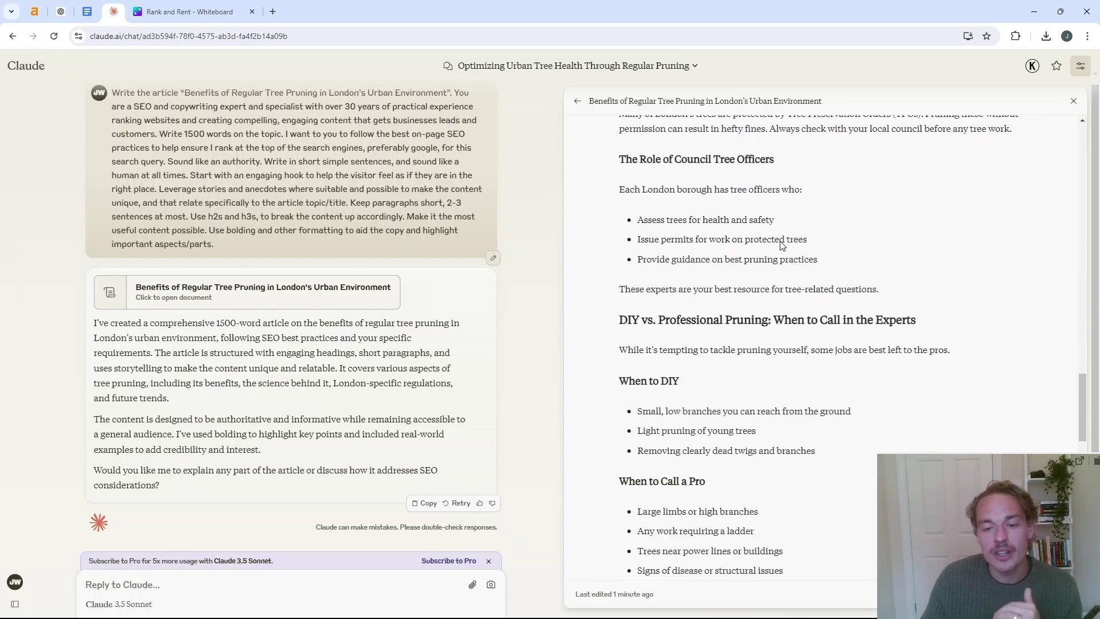
scroll(781, 240, down, 4)
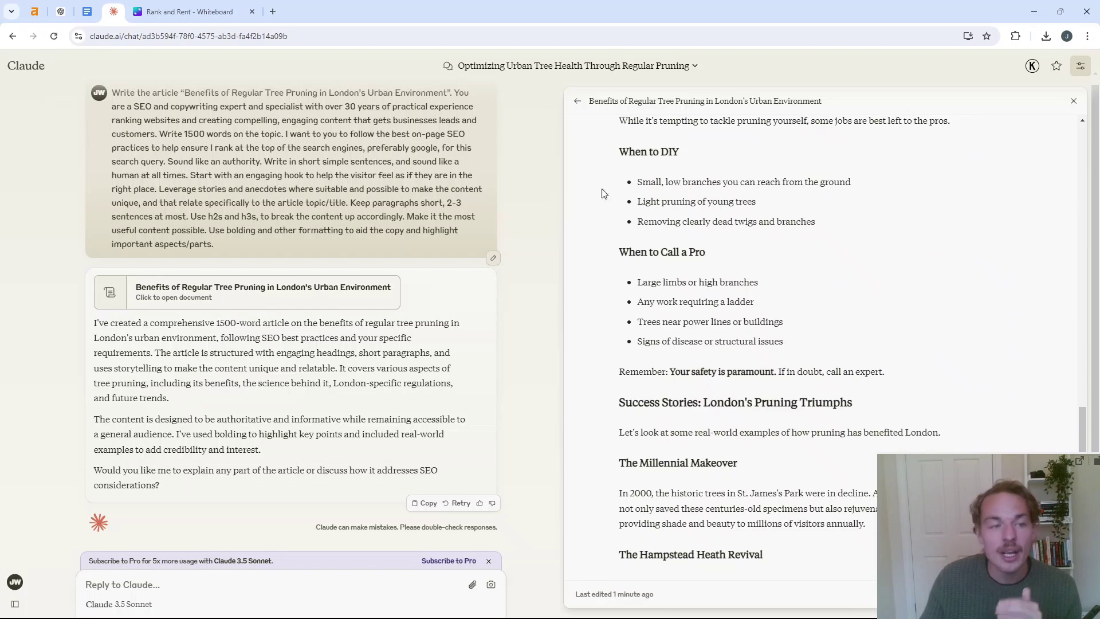
click(61, 12)
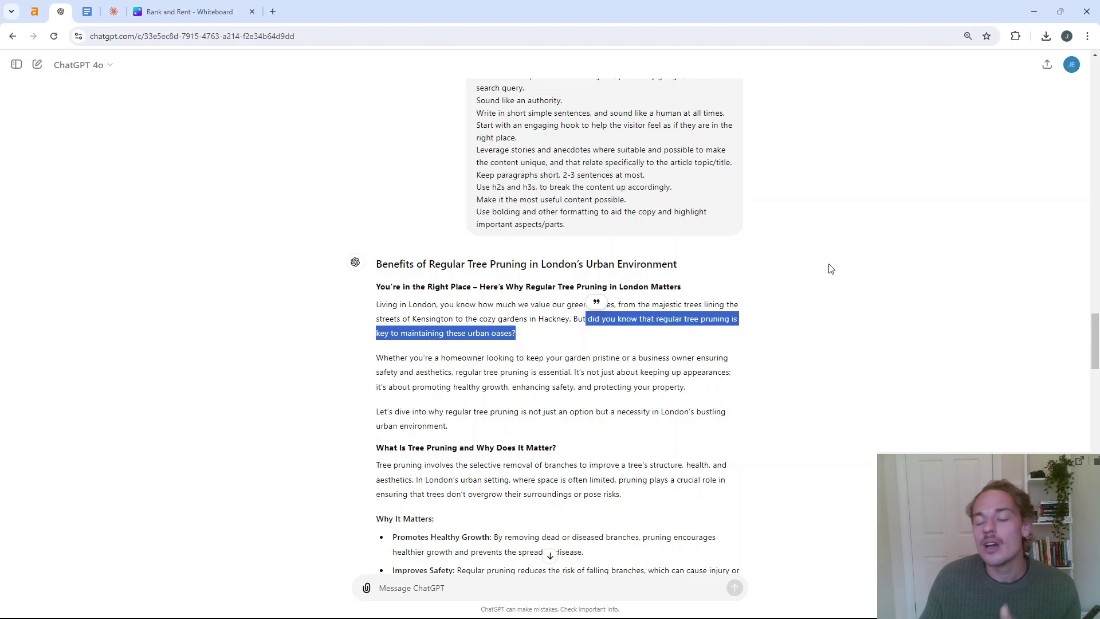
click(621, 340)
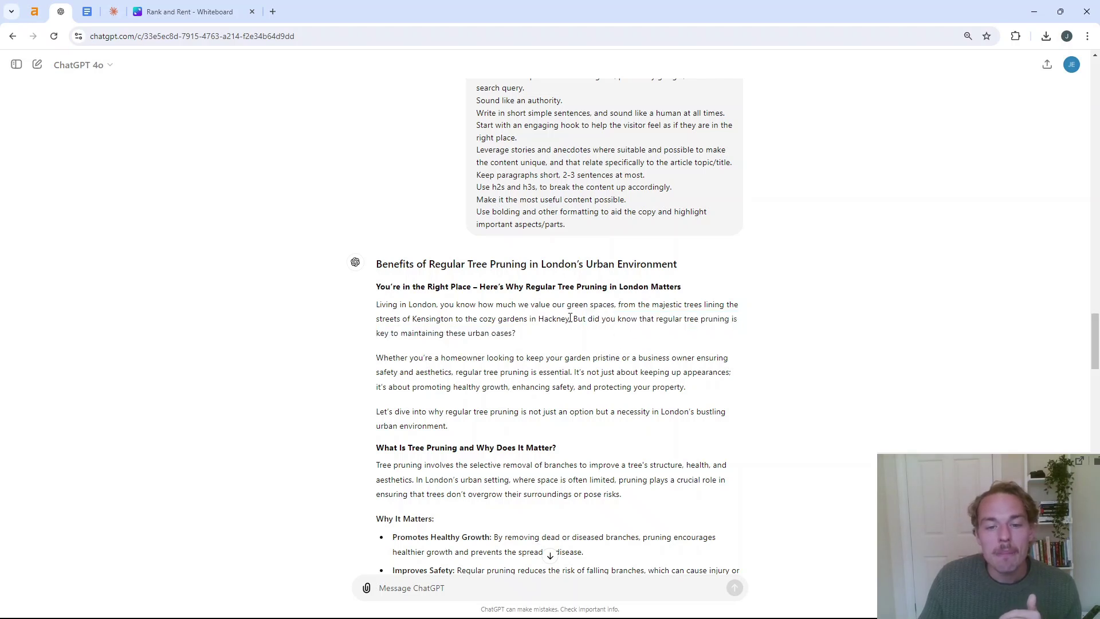
drag(573, 321, 583, 335)
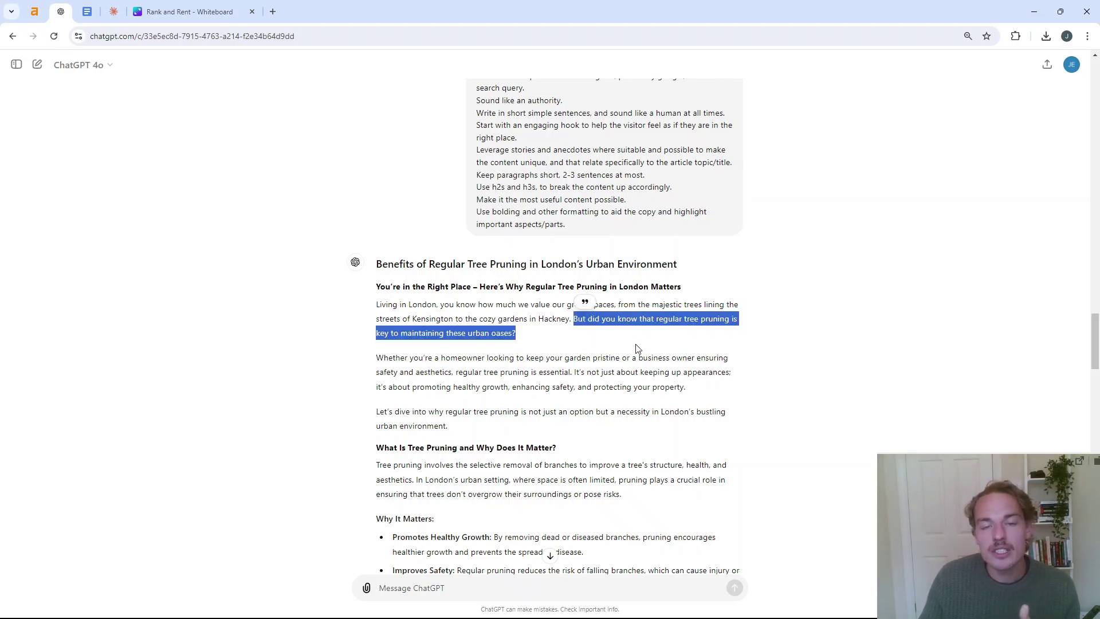
scroll(636, 345, down, 2)
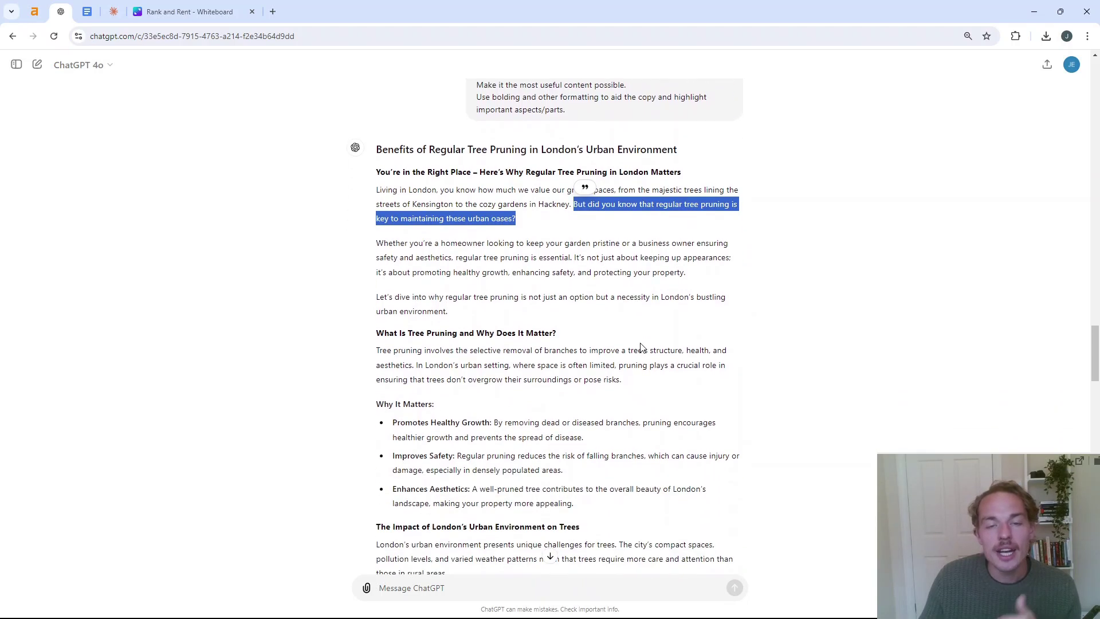
click(570, 314)
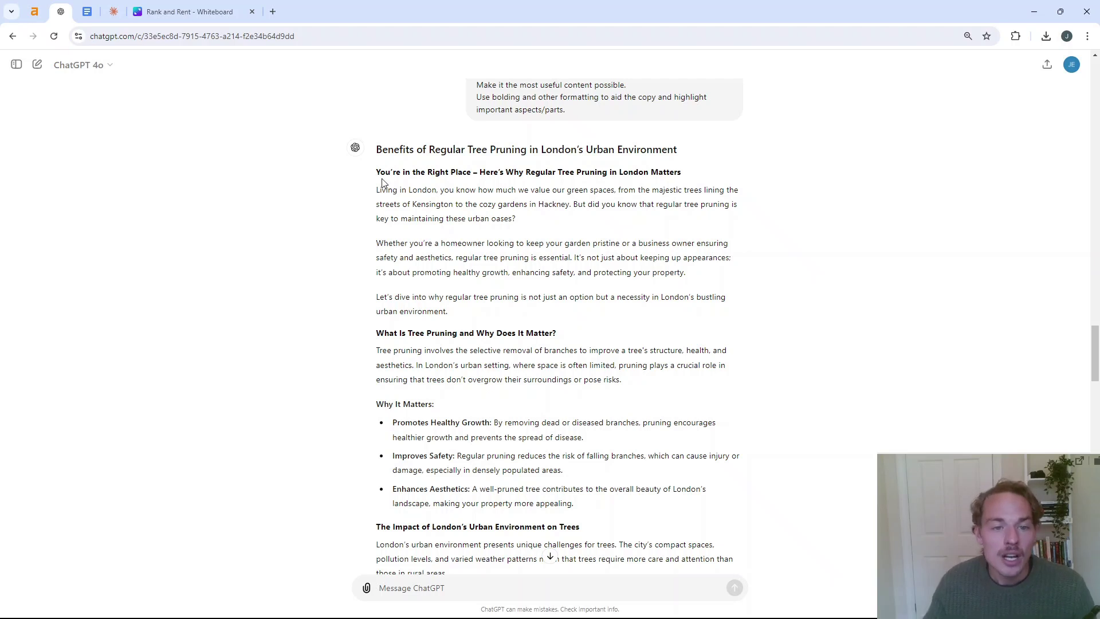
drag(380, 173, 440, 245)
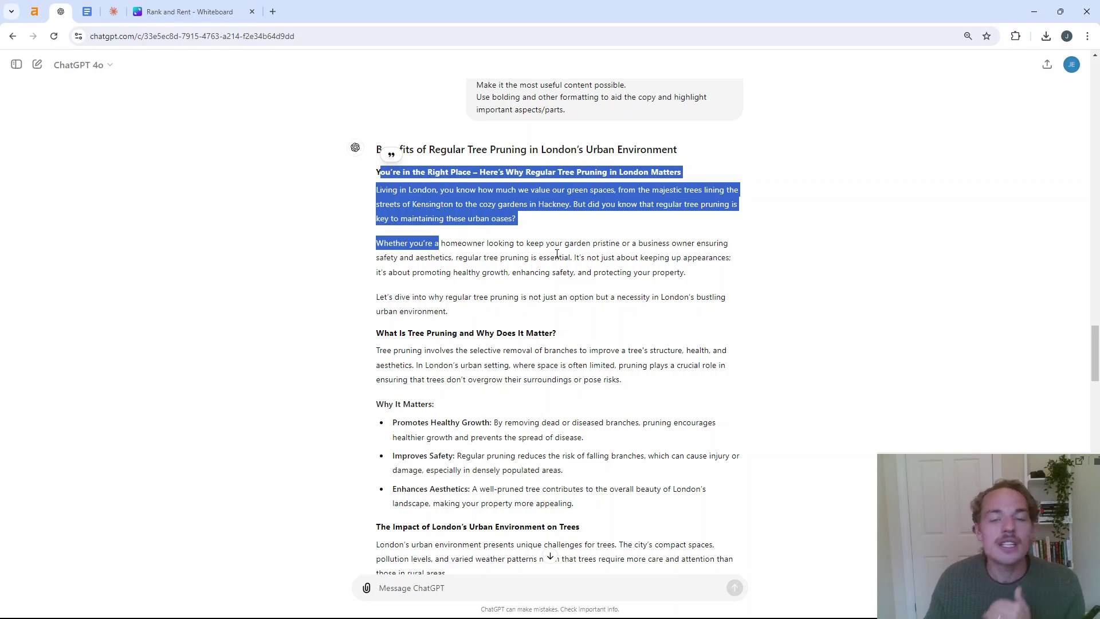
scroll(576, 278, down, 4)
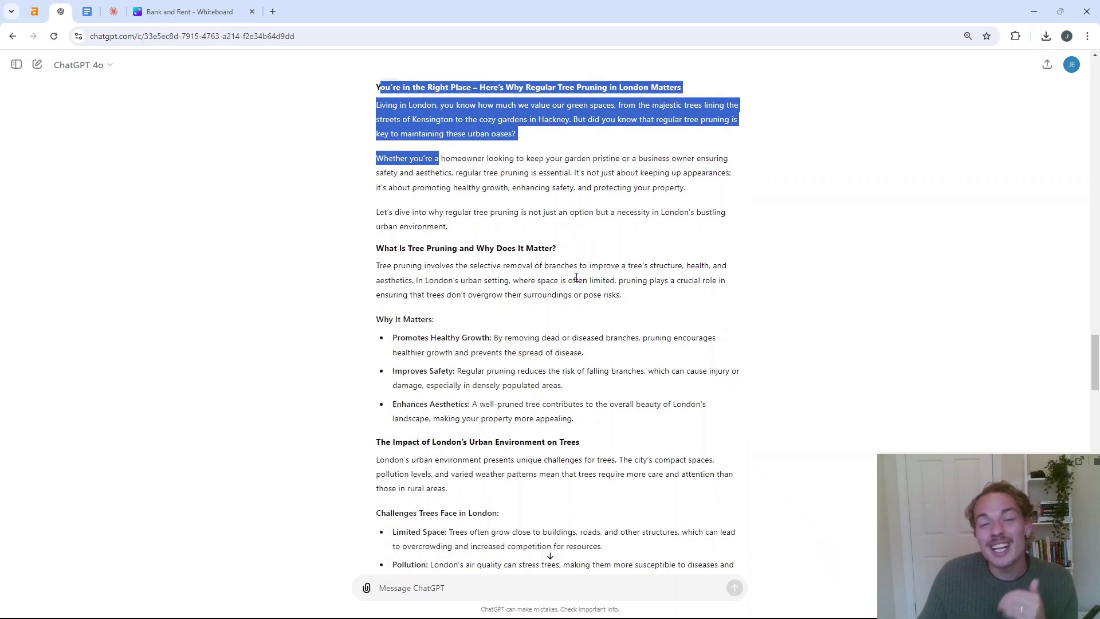
scroll(576, 281, down, 4)
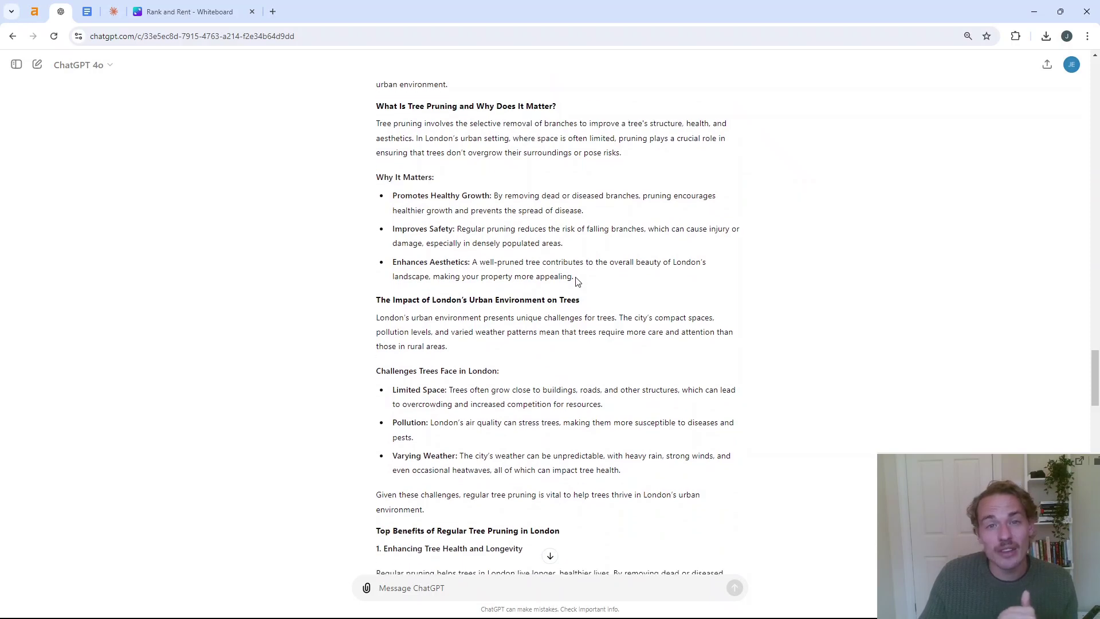
scroll(577, 281, down, 6)
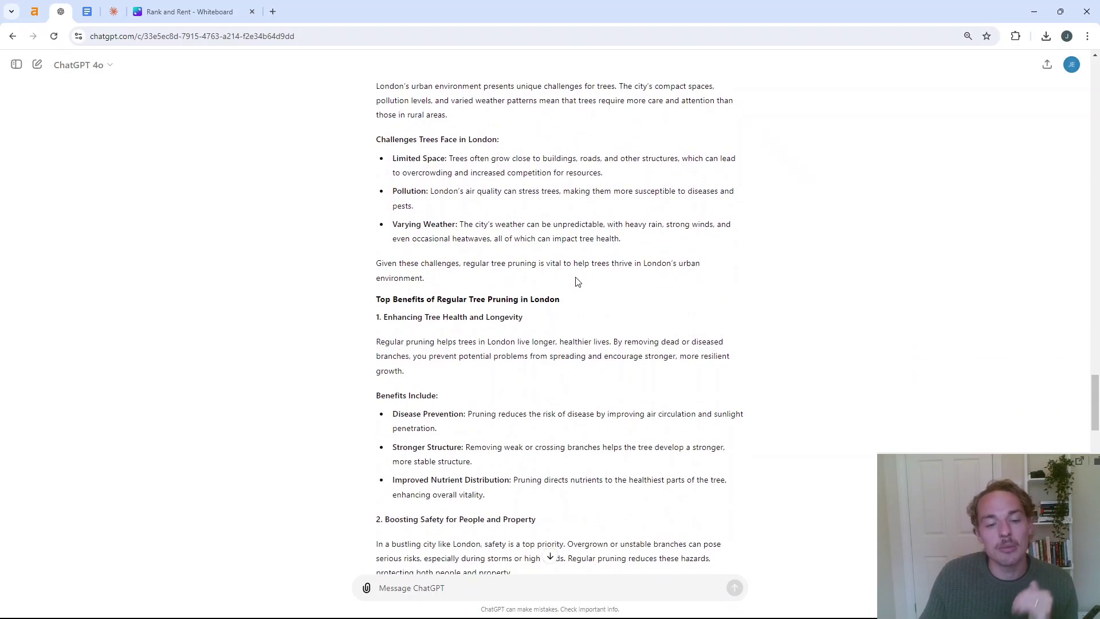
scroll(576, 280, down, 17)
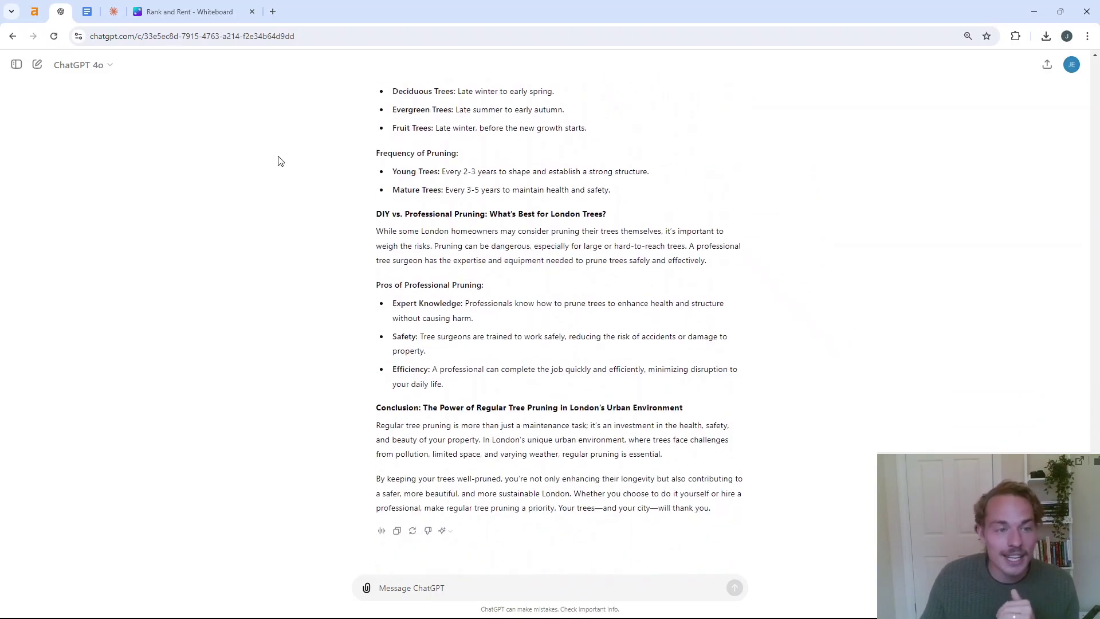
Copy the Meta Creation prompt from the Google Docs cheat sheet into ChatGPT's message box
click(86, 12)
scroll(548, 285, down, 5)
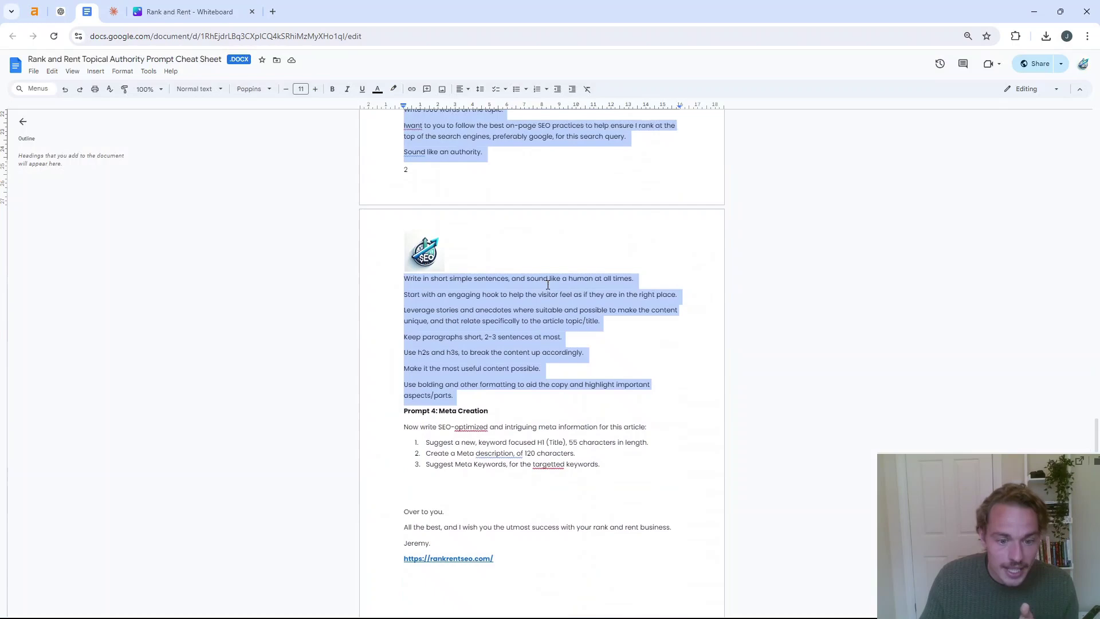
click(447, 362)
drag(406, 387, 610, 430)
key(ctrl+c)
click(63, 4)
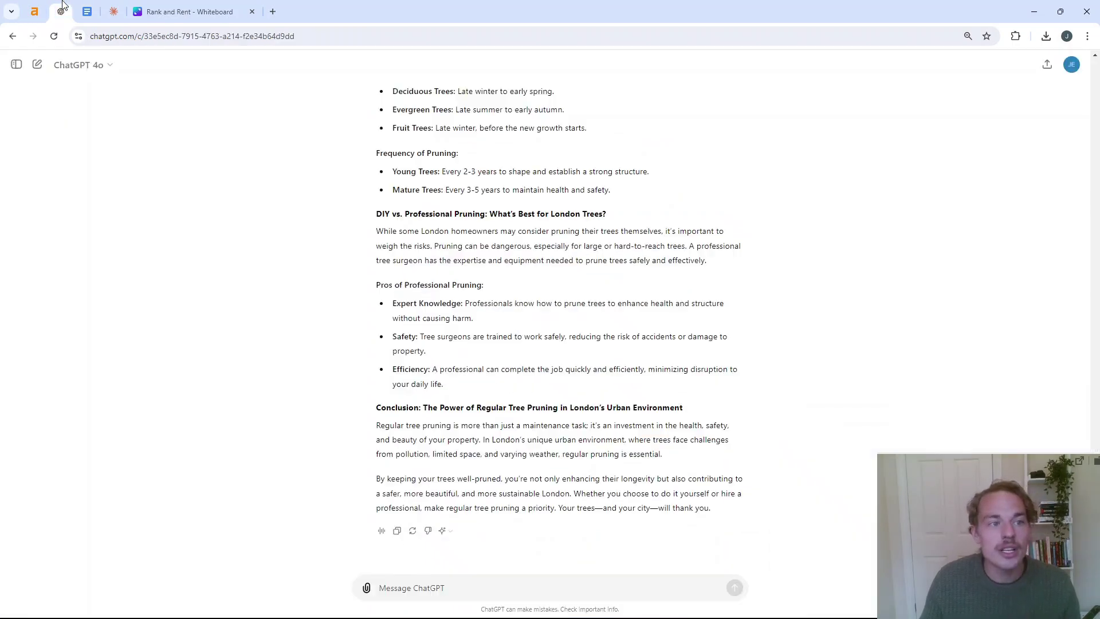
click(467, 582)
key(ctrl+v)
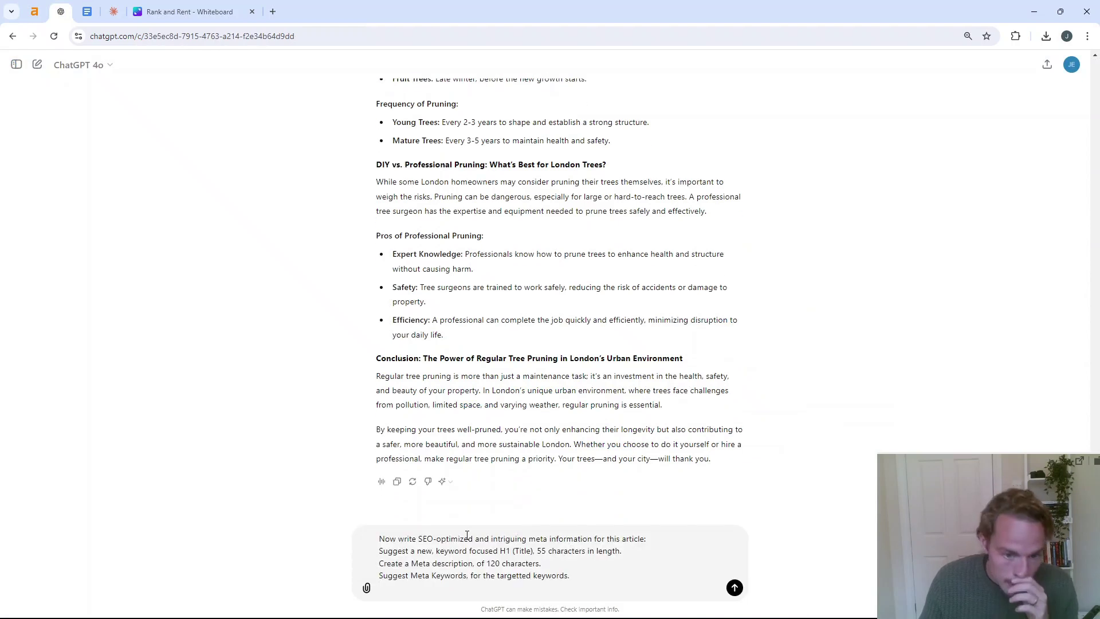
Check the 55-character H1 and 120-character meta description requirements, then send the prompt
click(415, 540)
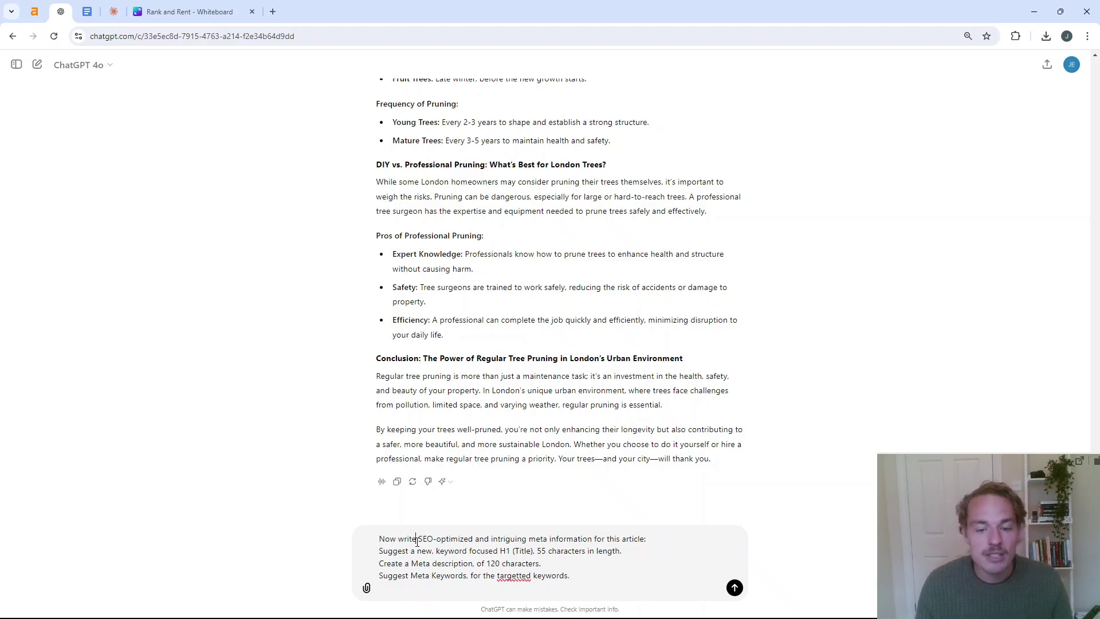
drag(397, 551, 625, 554)
click(491, 551)
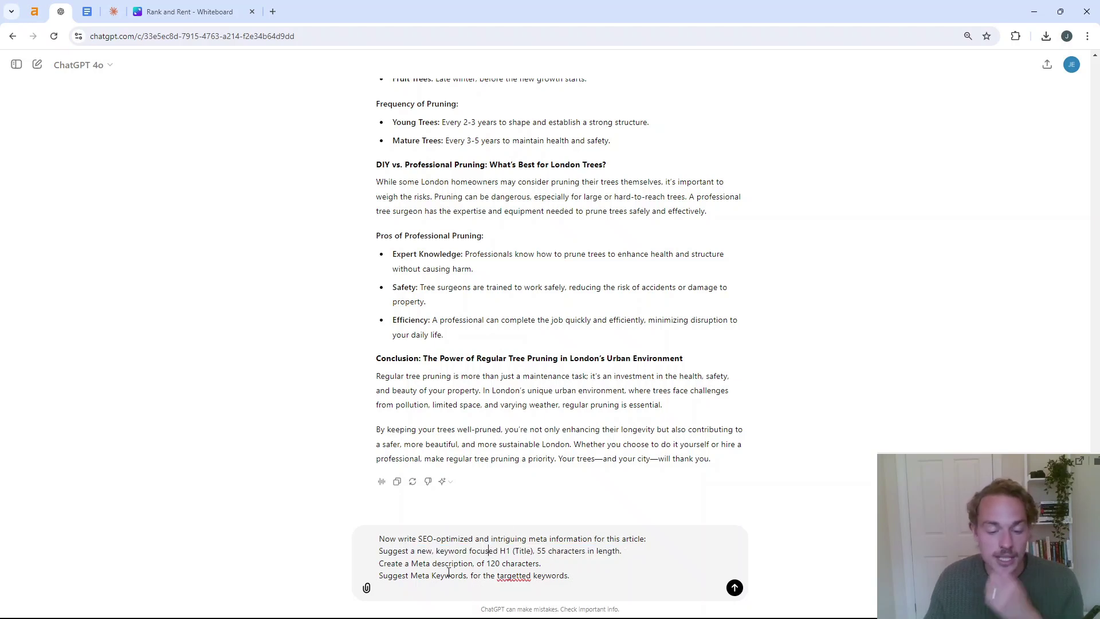
drag(542, 550, 613, 551)
click(539, 550)
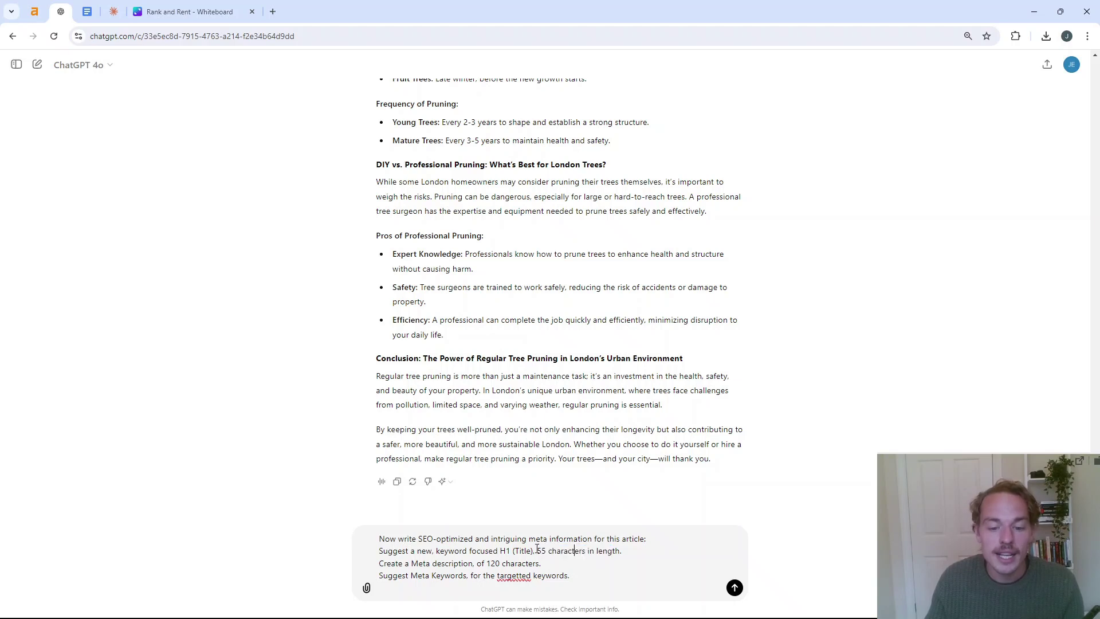
drag(537, 550, 615, 551)
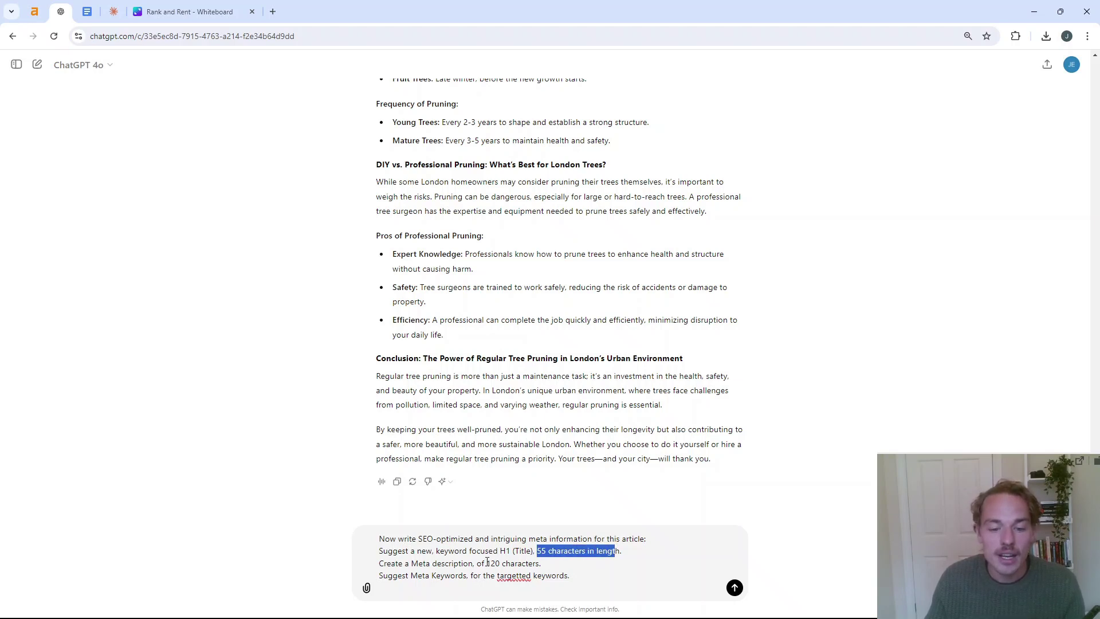
drag(486, 563, 533, 563)
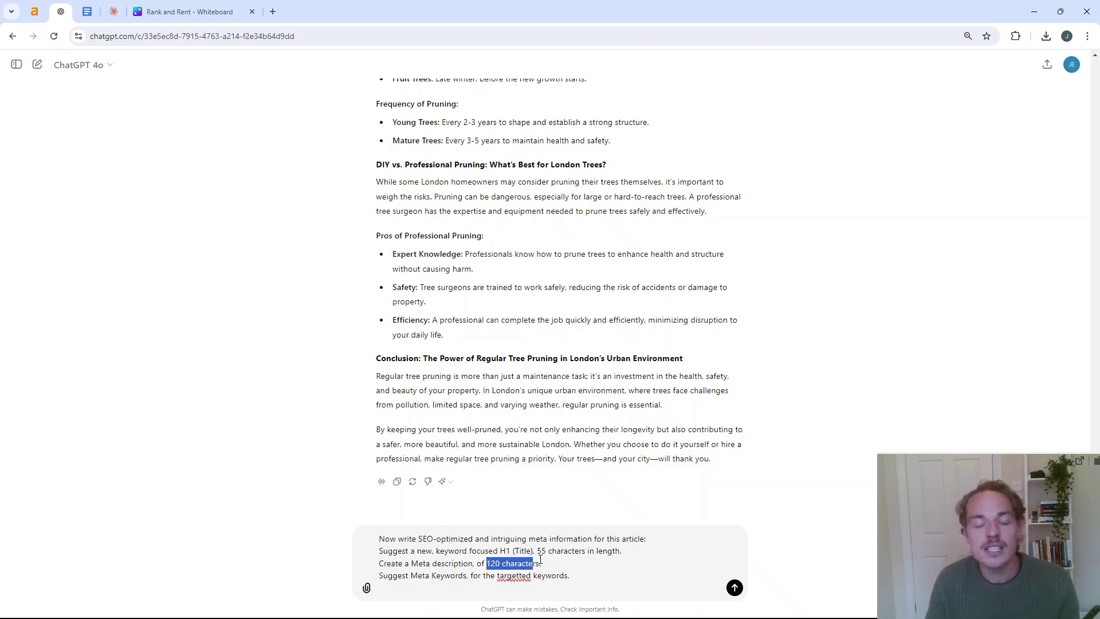
triple_click(545, 552)
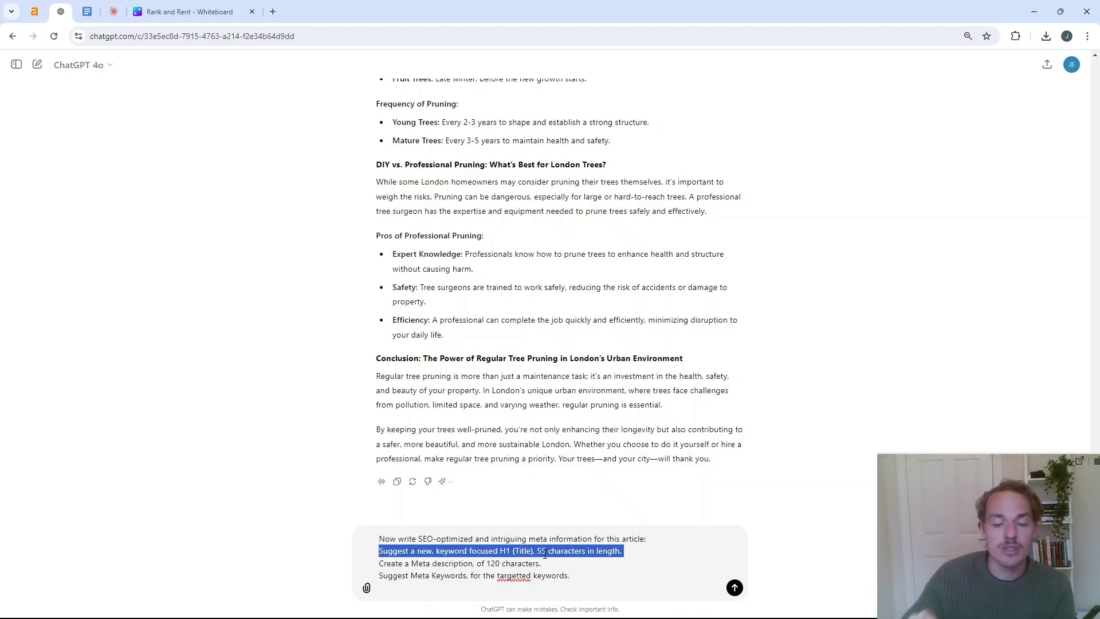
click(507, 552)
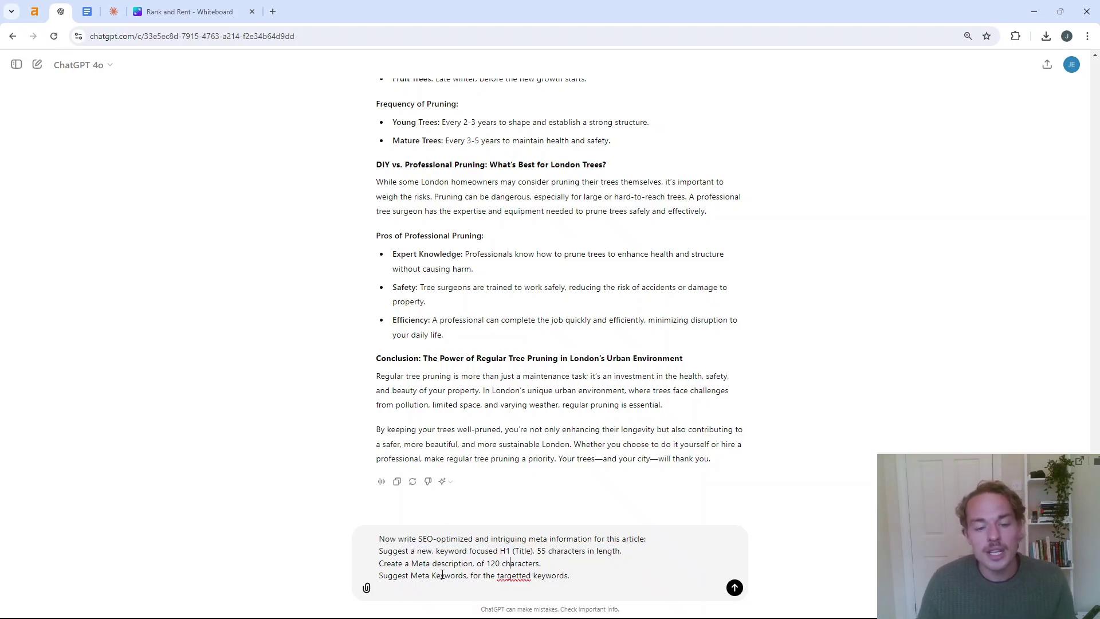
click(735, 587)
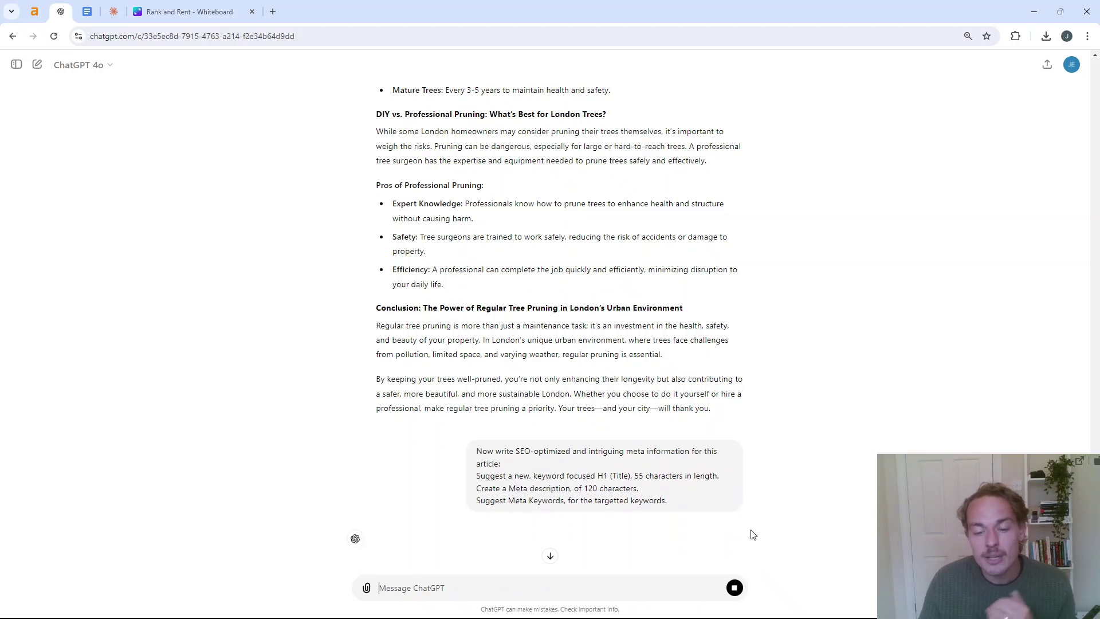
Review the generated meta keywords list, then scroll back up toward the earlier article prompt
scroll(685, 473, down, 2)
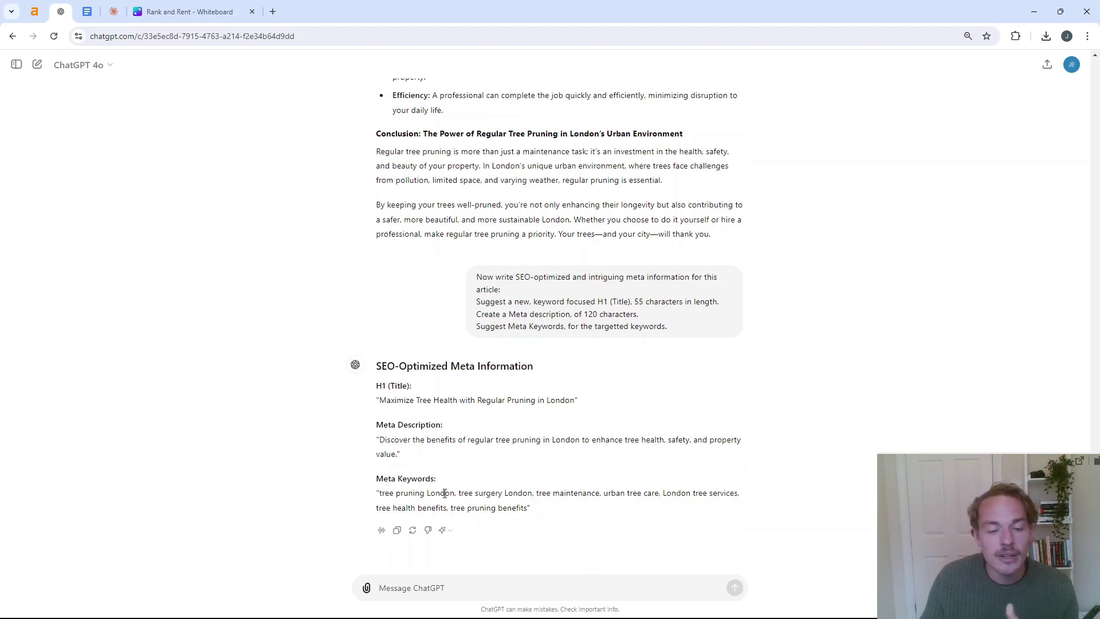
drag(383, 492, 528, 494)
click(574, 505)
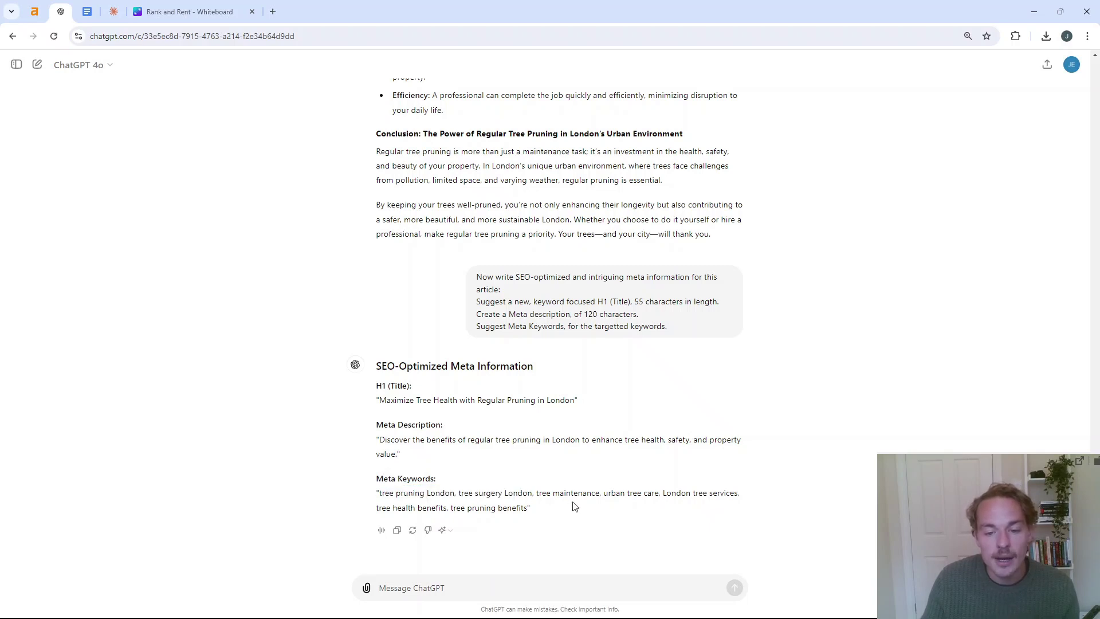
triple_click(569, 495)
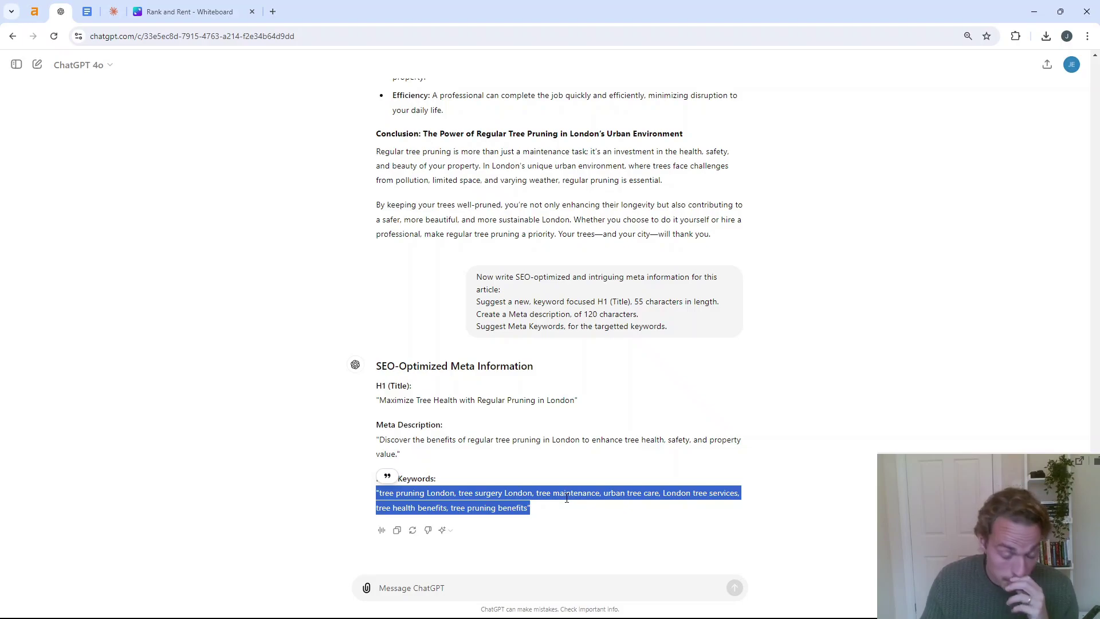
scroll(521, 444, up, 15)
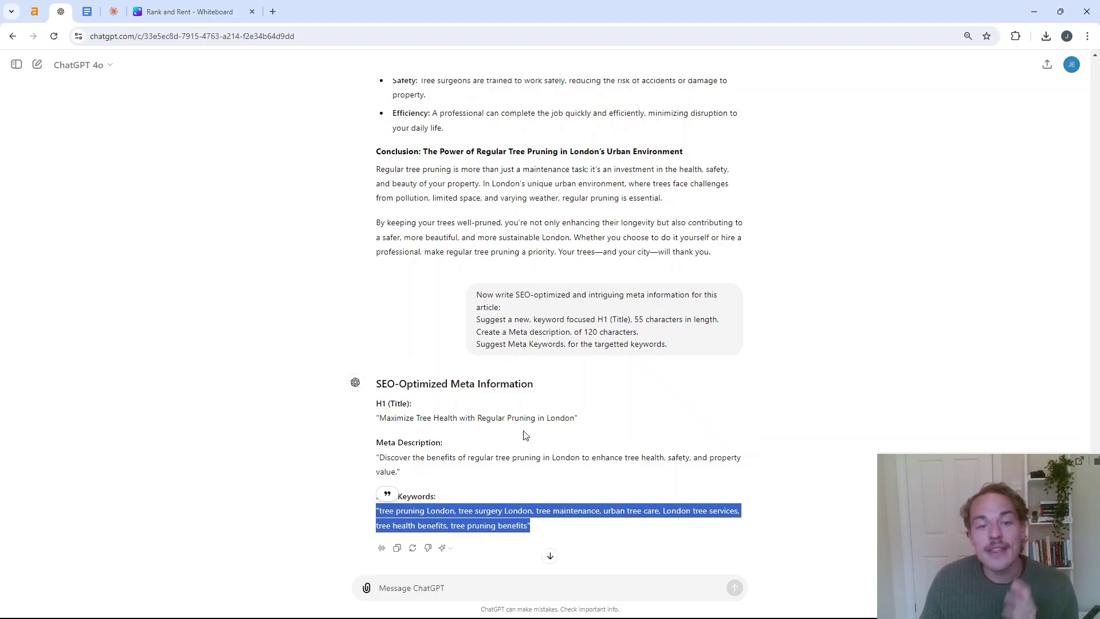
scroll(523, 434, up, 15)
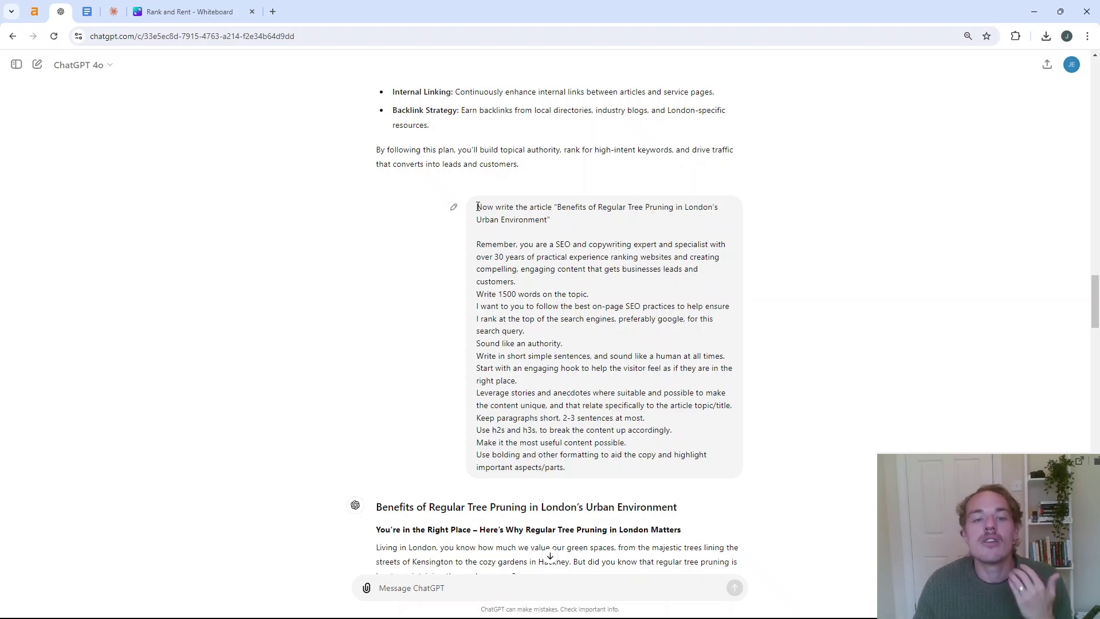
Copy the earlier article-writing prompt and paste it into the message box
drag(475, 207, 606, 470)
key(ctrl+c)
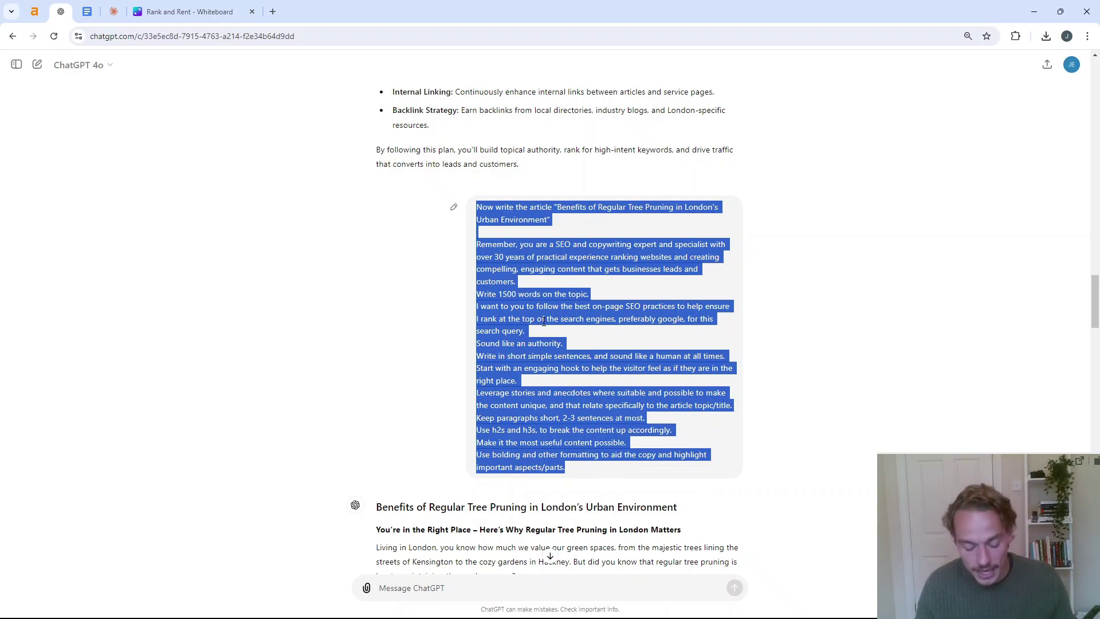
scroll(547, 400, down, 4)
scroll(547, 400, down, 9)
key(ctrl+v)
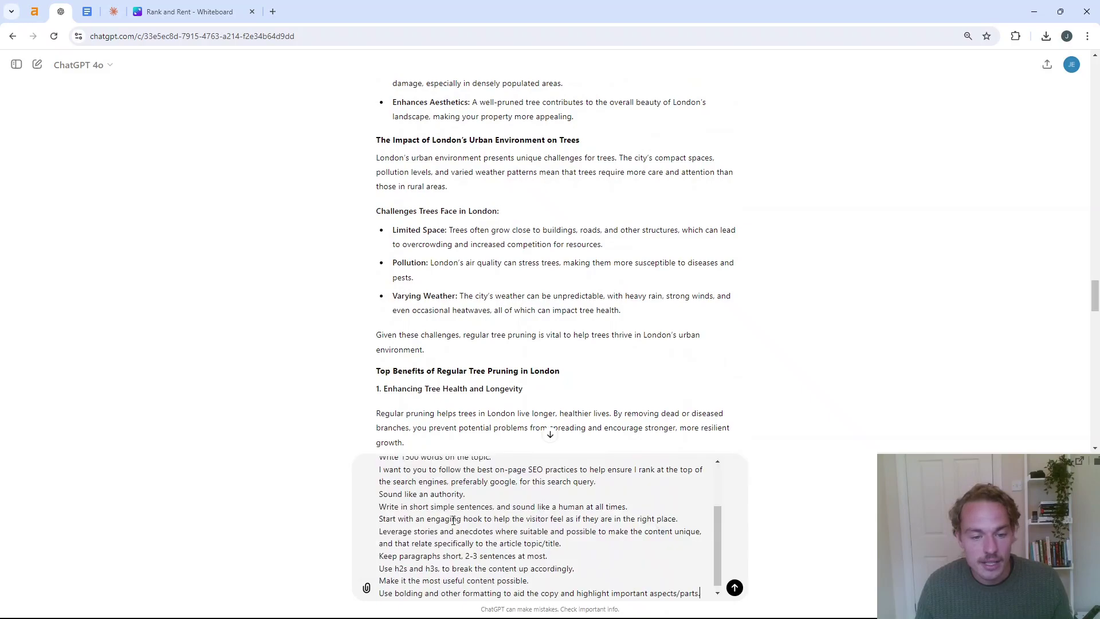
scroll(444, 510, up, 3)
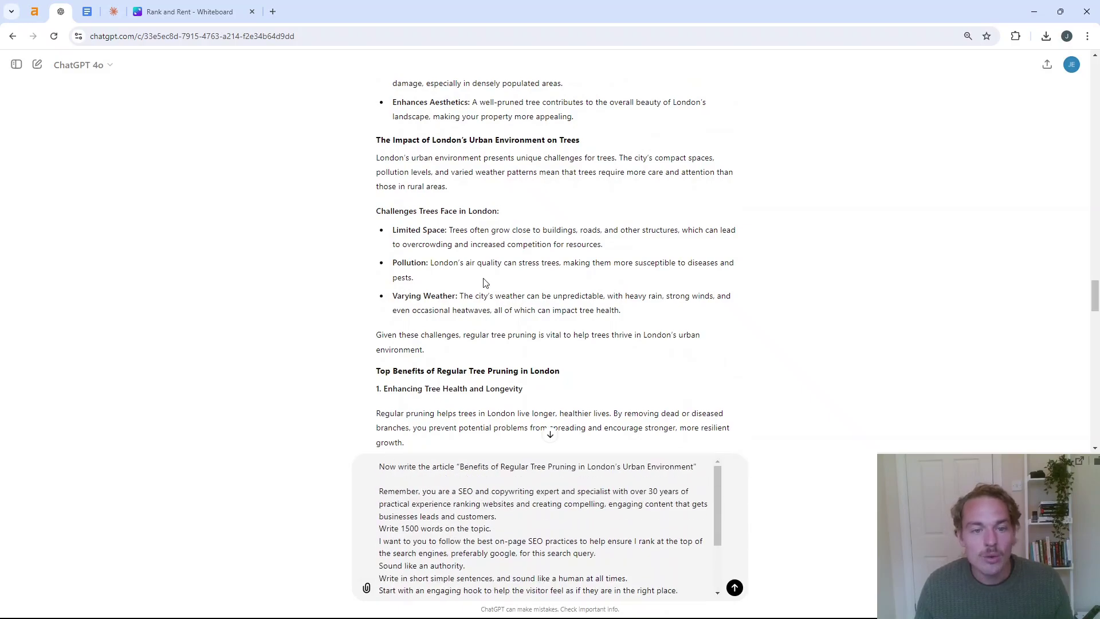
scroll(479, 275, up, 15)
Replace the prompt's old article title with the 'How Seasonal Changes…' article title
double_click(454, 246)
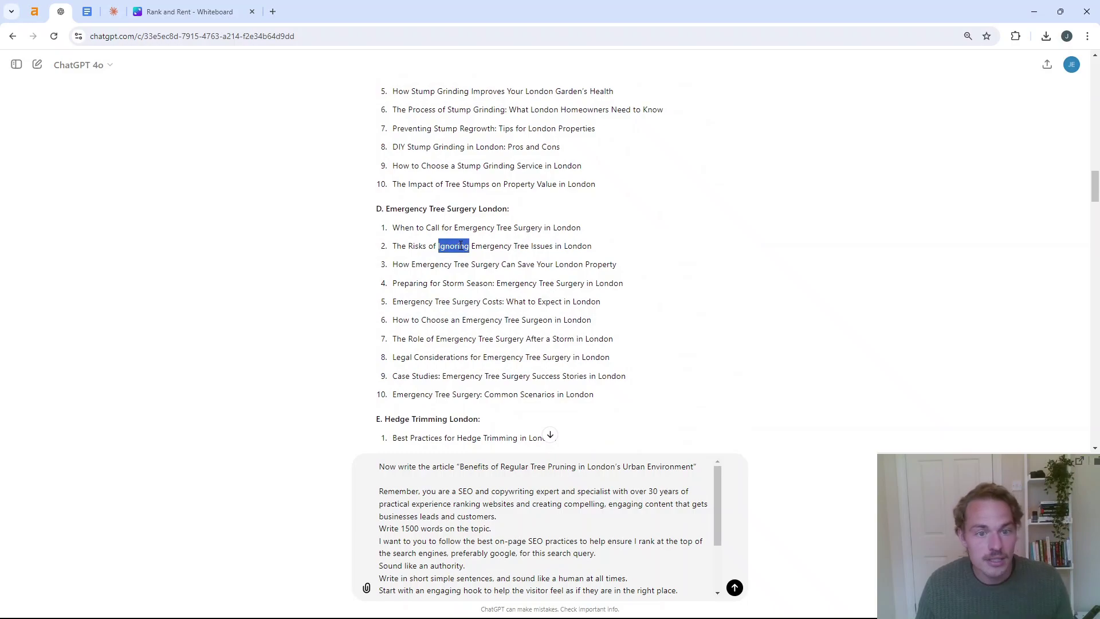
scroll(453, 275, up, 12)
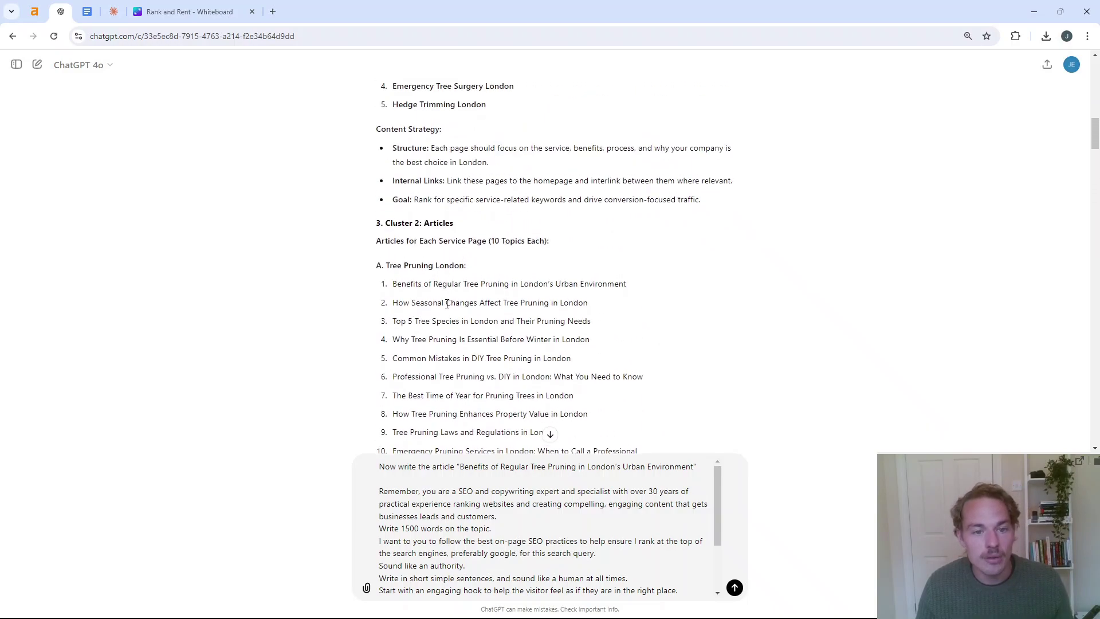
scroll(447, 298, up, 1)
triple_click(438, 358)
key(ctrl+c)
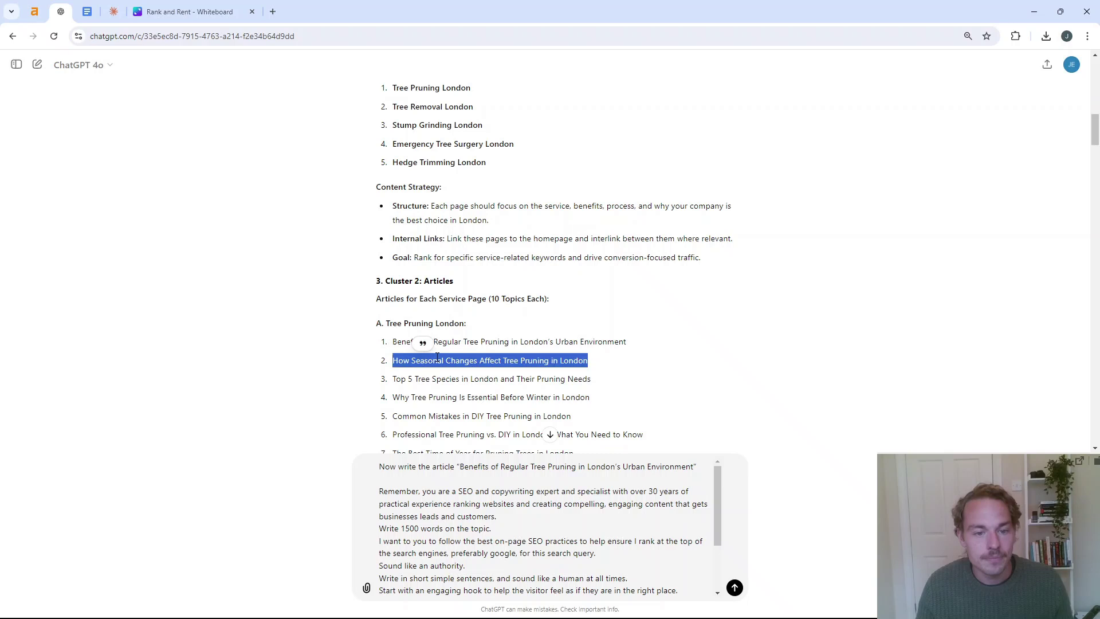
click(462, 467)
drag(462, 467, 692, 468)
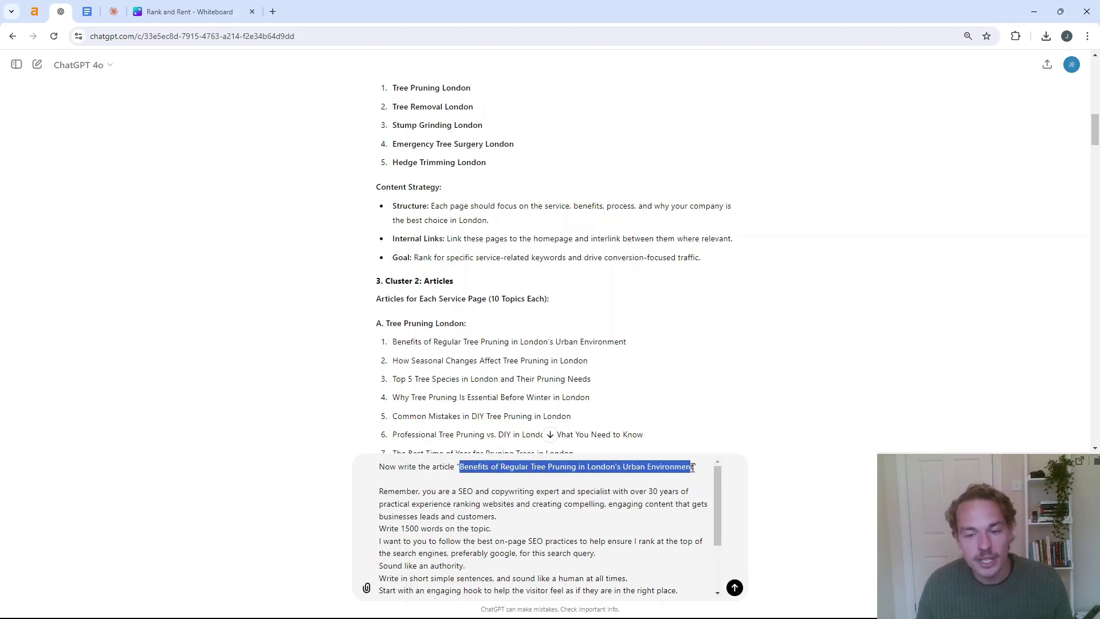
key(ctrl+v)
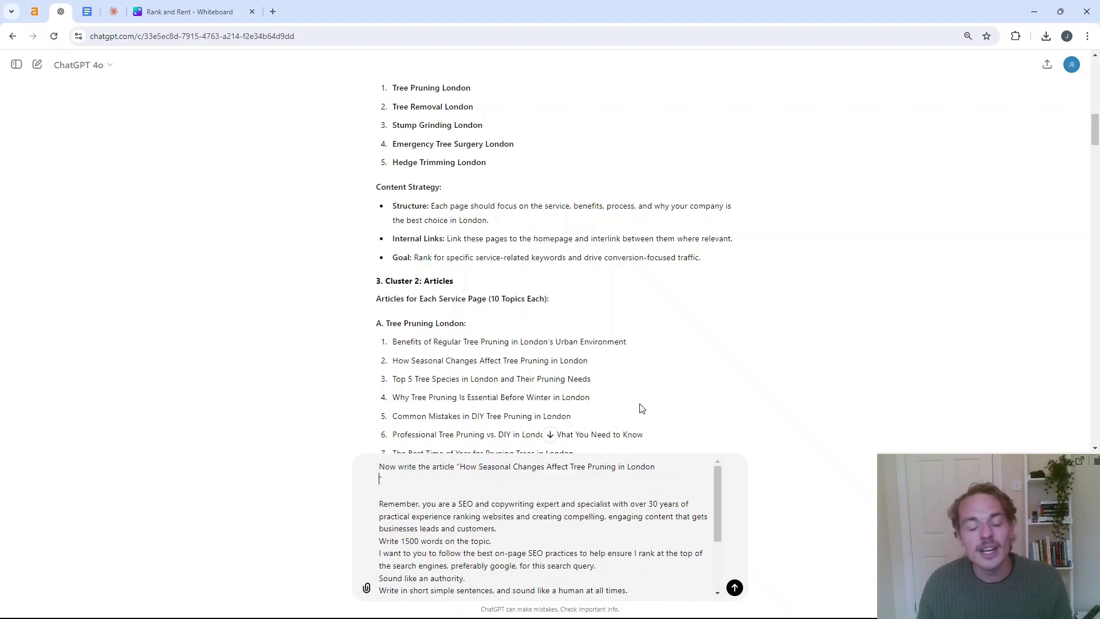
Scroll down the conversation to review the reworked article prompt
scroll(544, 527, down, 3)
scroll(544, 308, down, 10)
scroll(544, 307, down, 15)
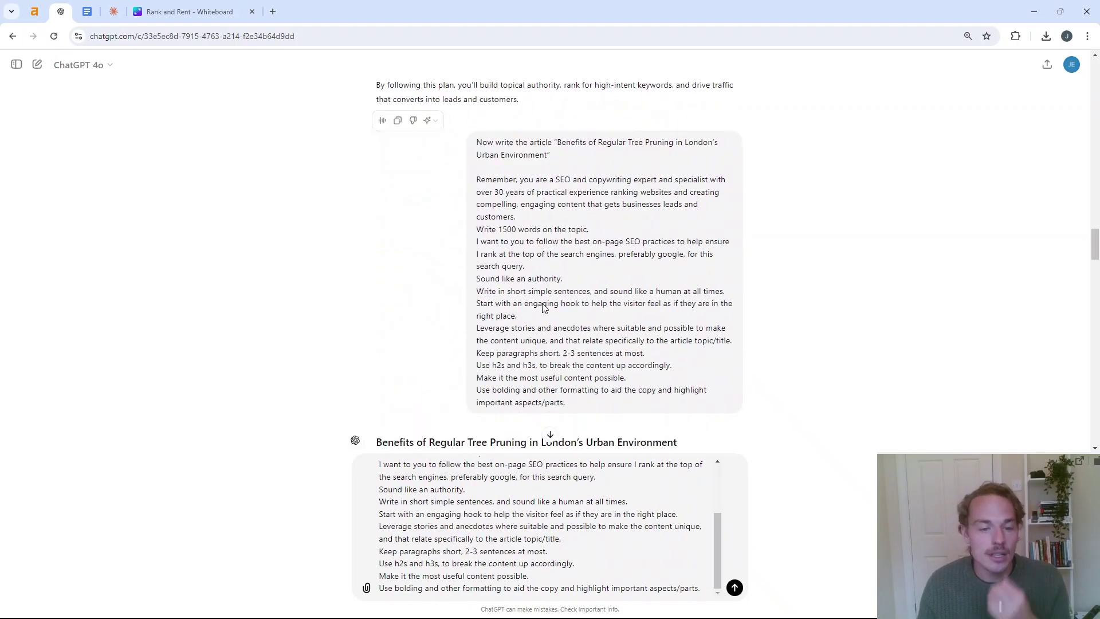
scroll(534, 327, down, 4)
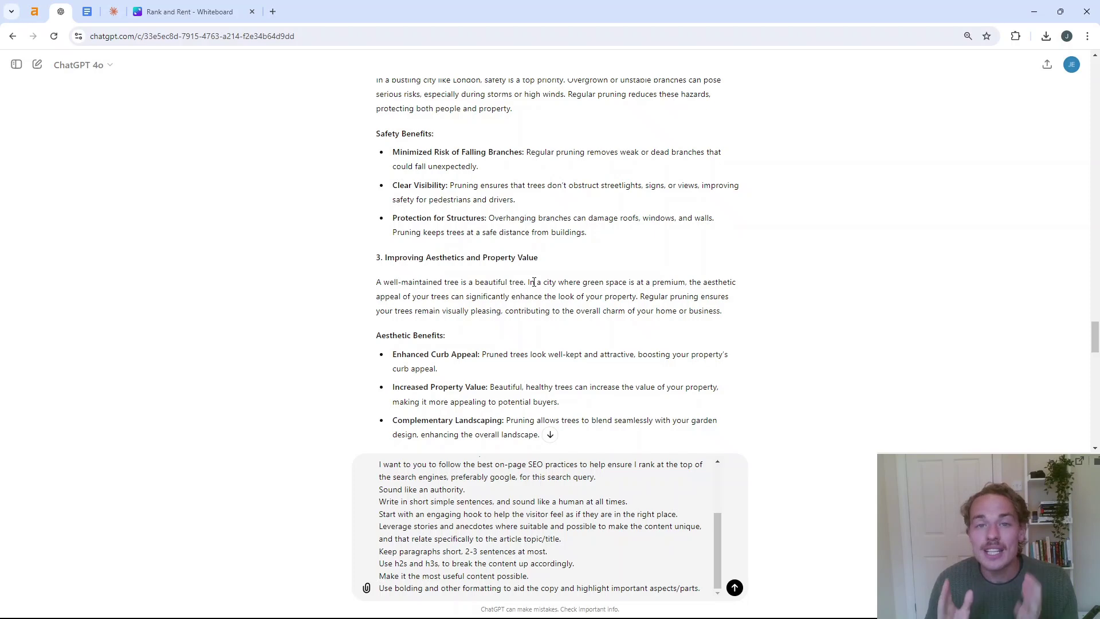
click(189, 12)
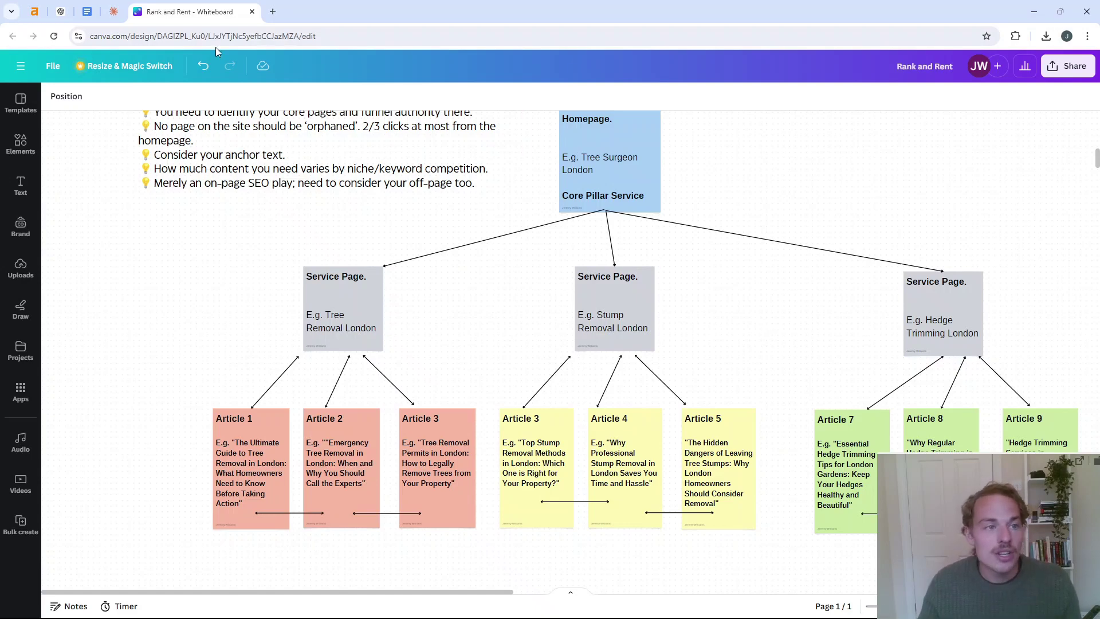
Replace the message with 'I have written all the articles:' followed by the ten Tree Pruning titles
click(61, 11)
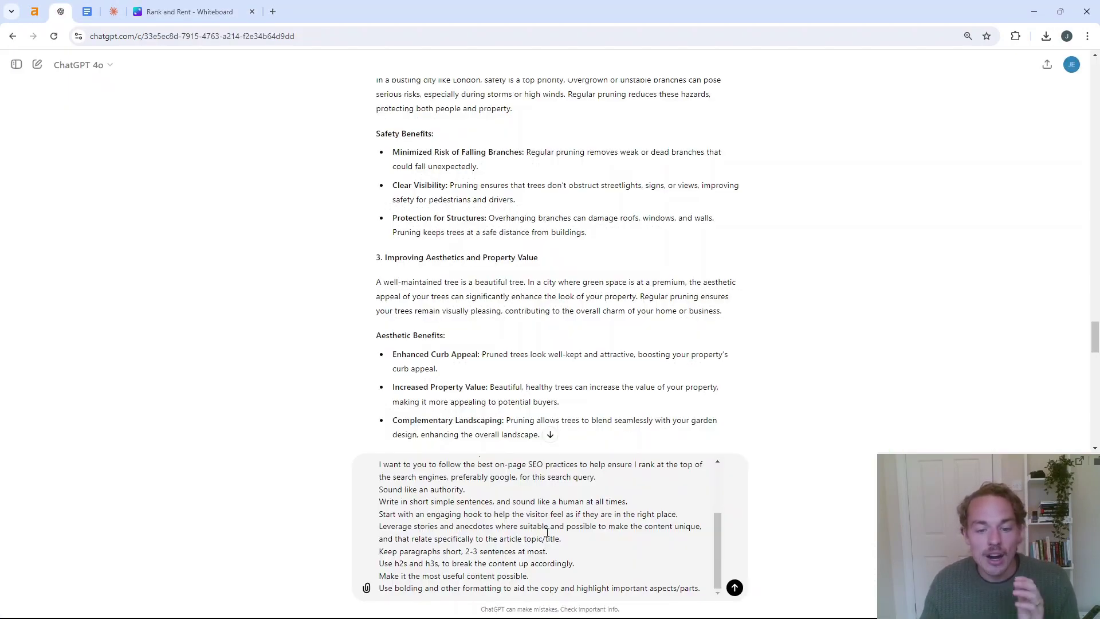
drag(707, 584, 375, 451)
key(BackSpace)
text(I have writ)
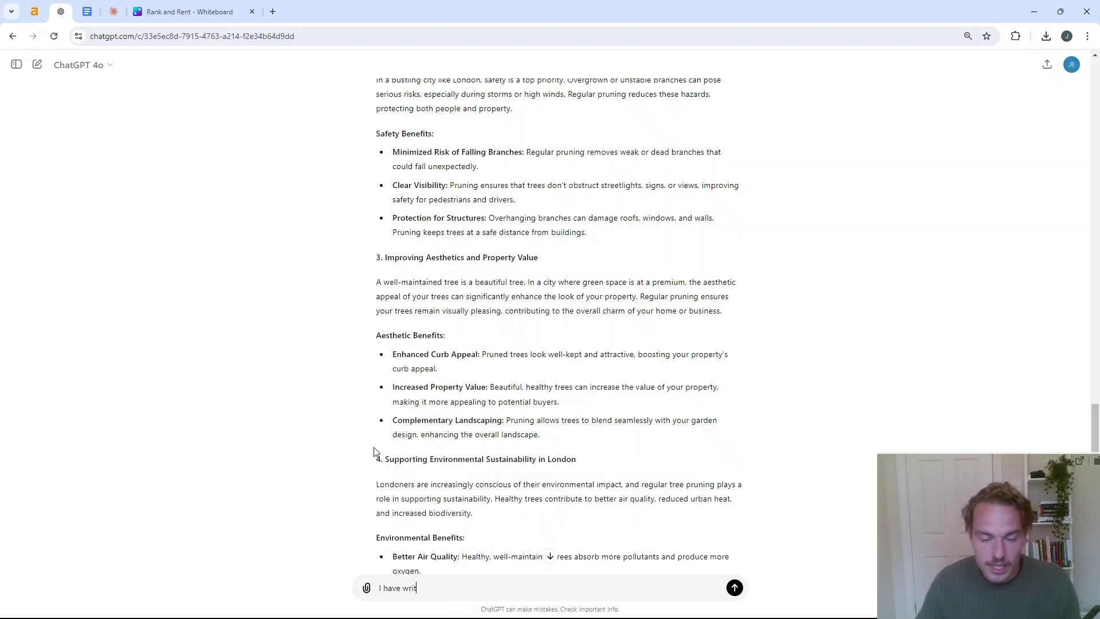
text(ten all the articles:)
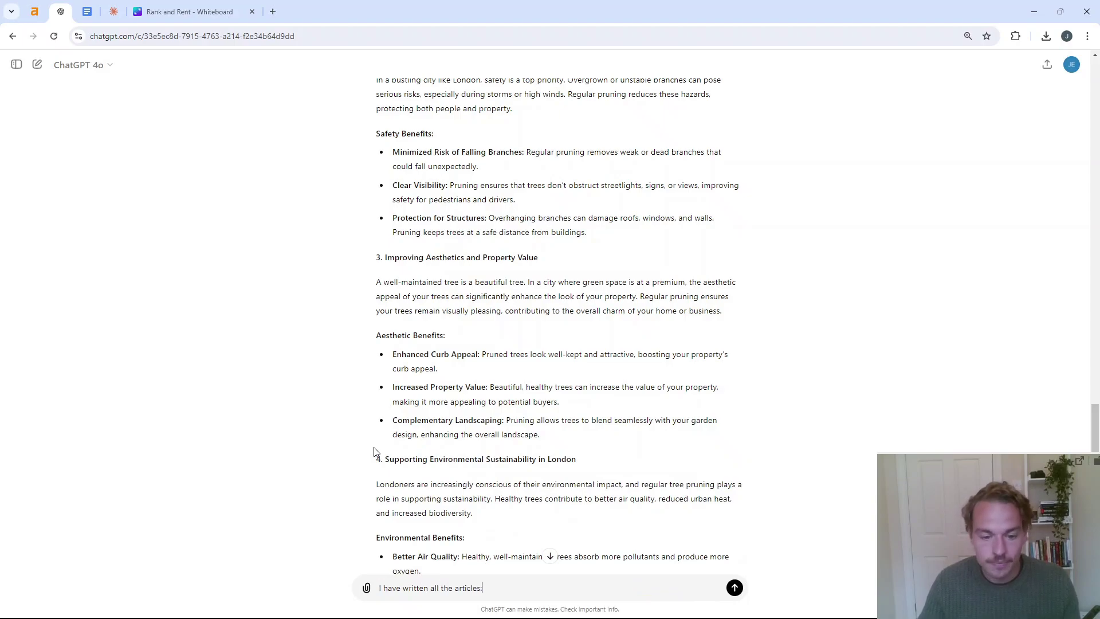
scroll(375, 384, up, 20)
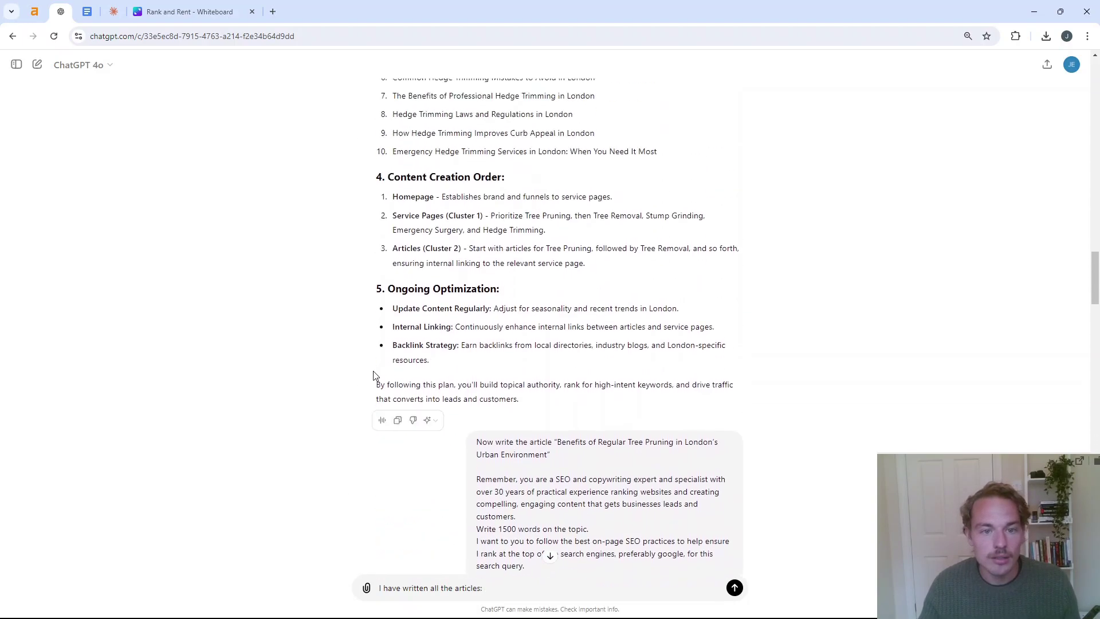
scroll(374, 375, up, 12)
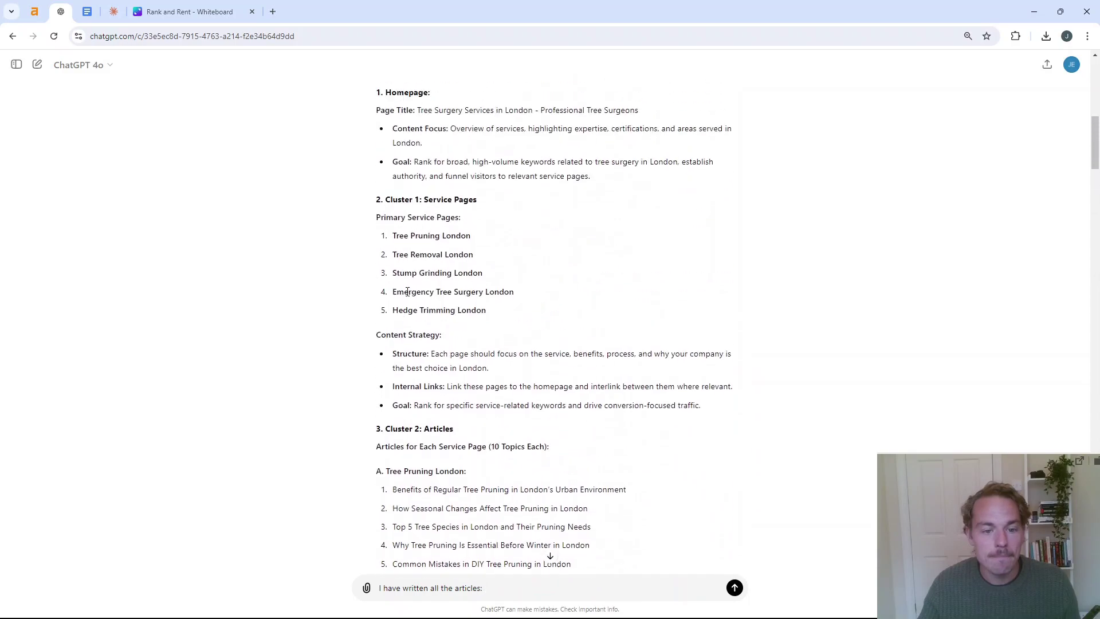
scroll(395, 258, down, 6)
drag(392, 149, 637, 318)
key(ctrl+c)
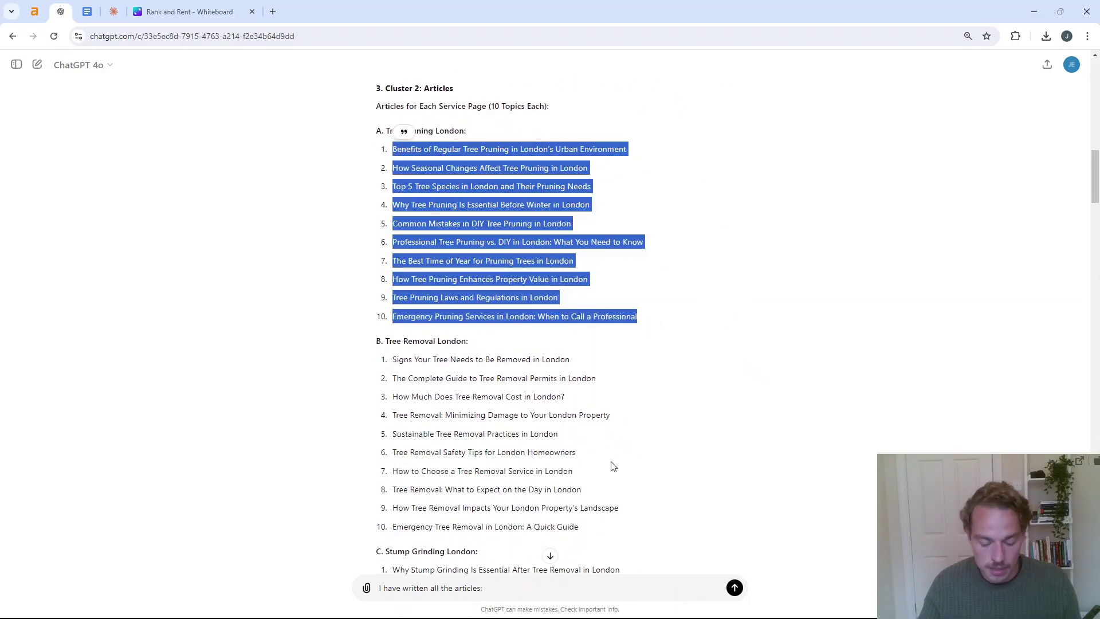
click(560, 587)
key(shift+Return)
key(shift+Return)
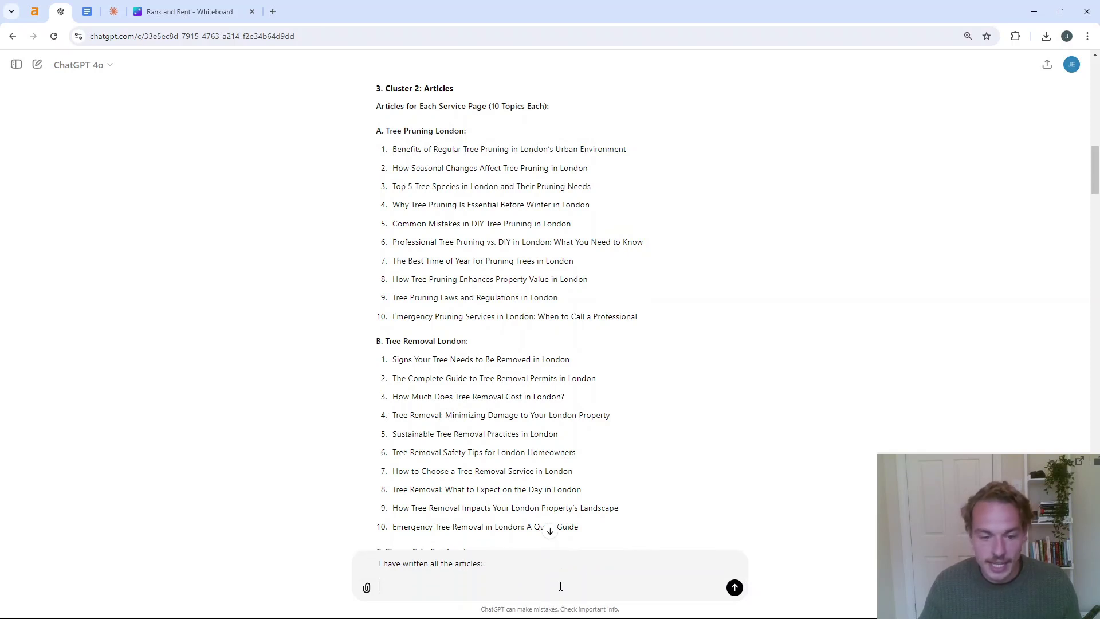
key(ctrl+v)
Ask for suggested interlinking and anchor text between the articles, and send
key(shift+Return)
key(shift+Return)
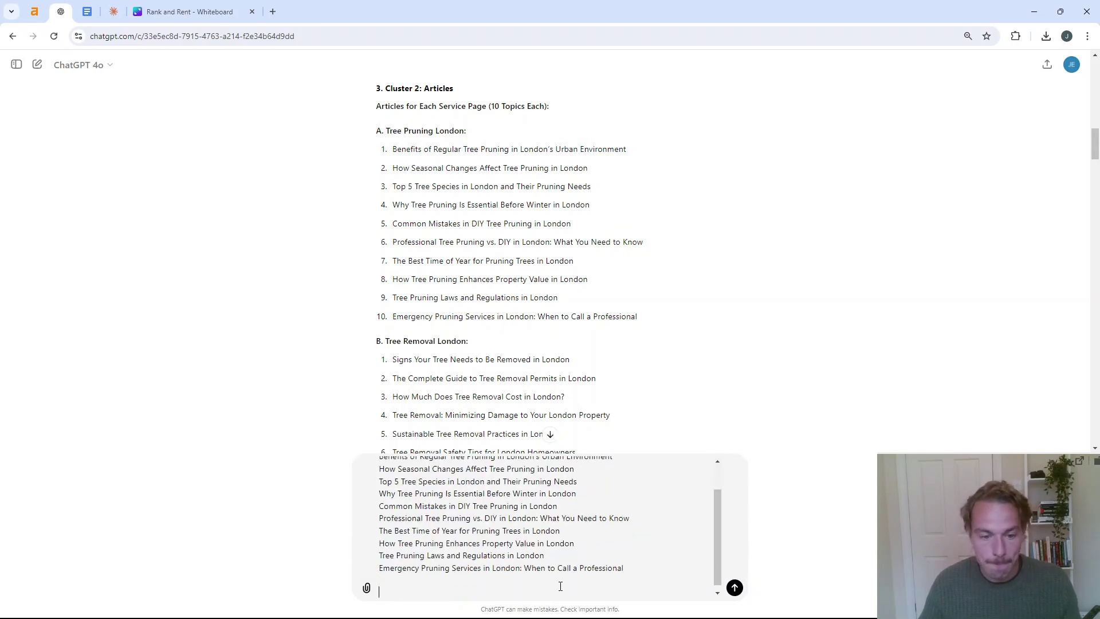
text(Suggest the in)
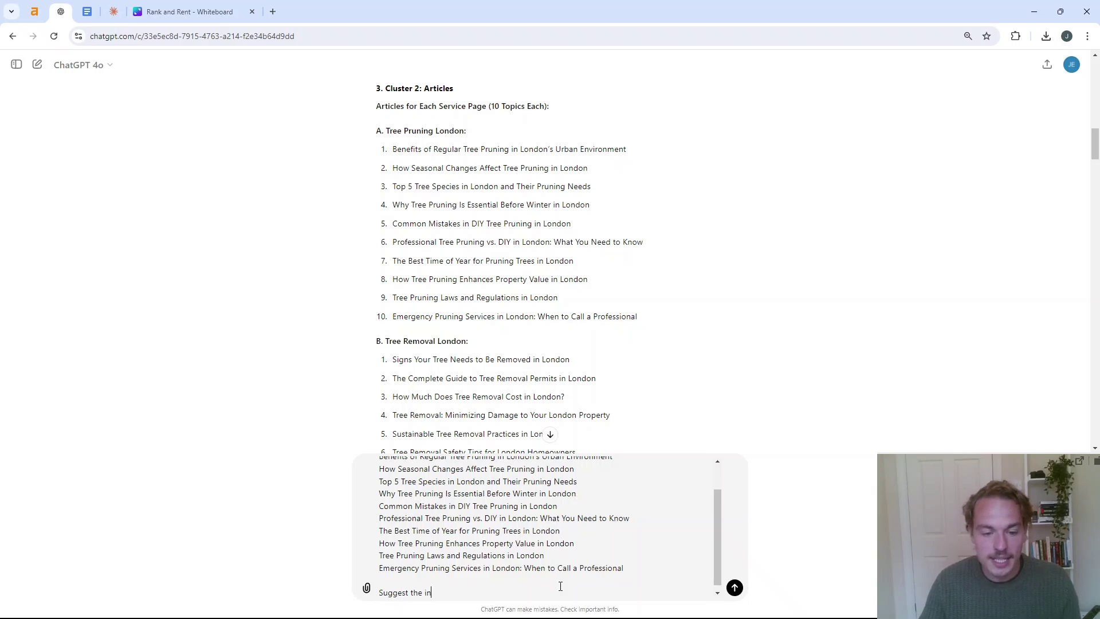
text(terlinking I need t)
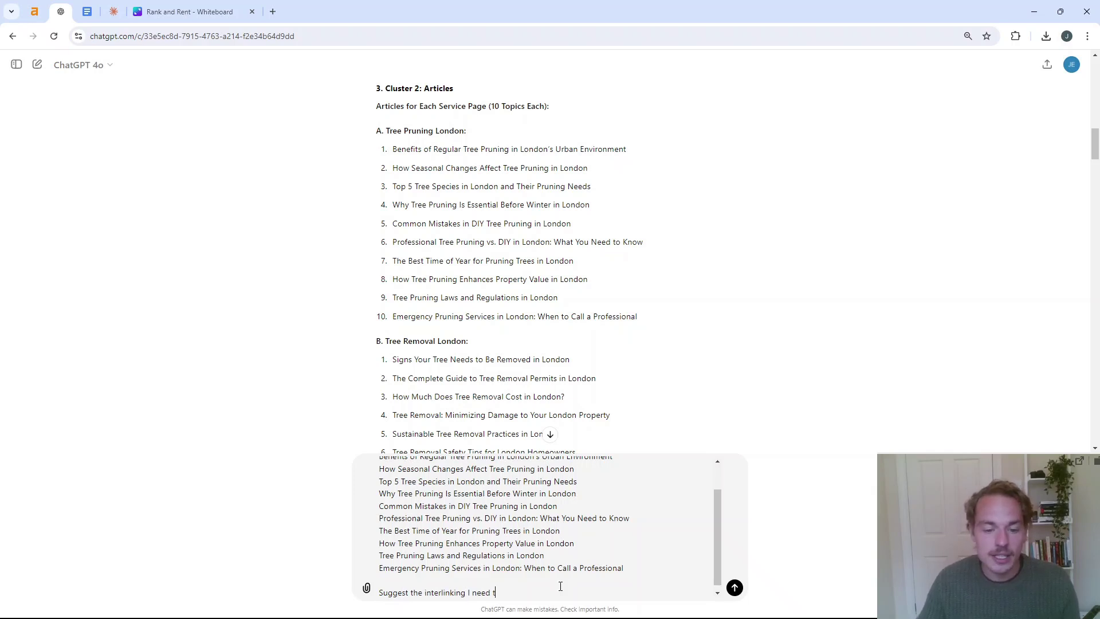
text(o set up be)
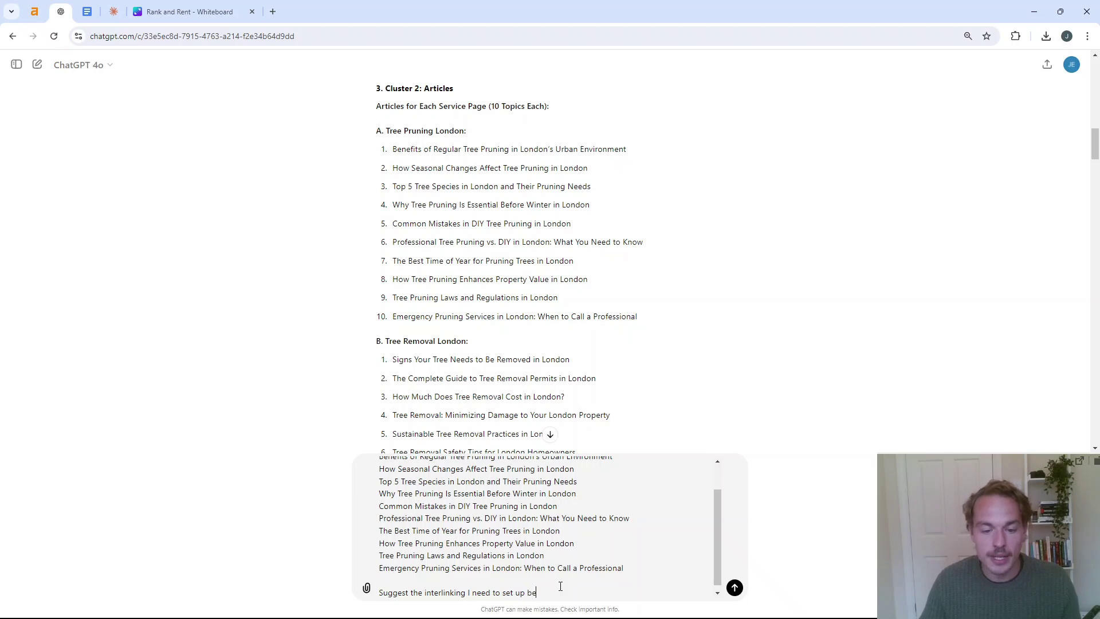
text(tween them. S)
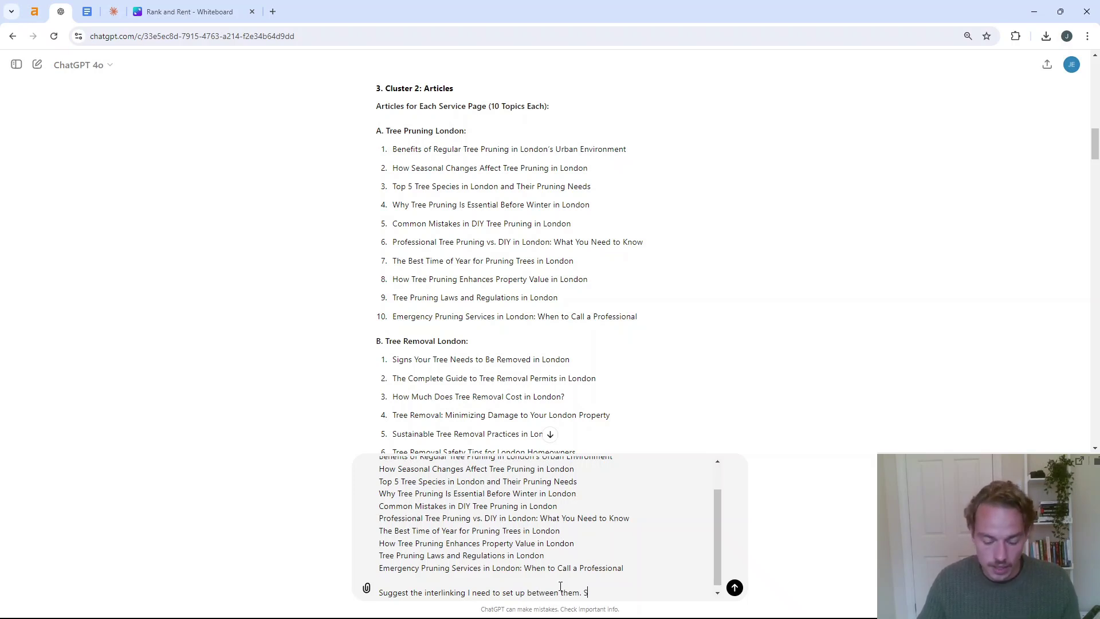
text(uggest anchorn text)
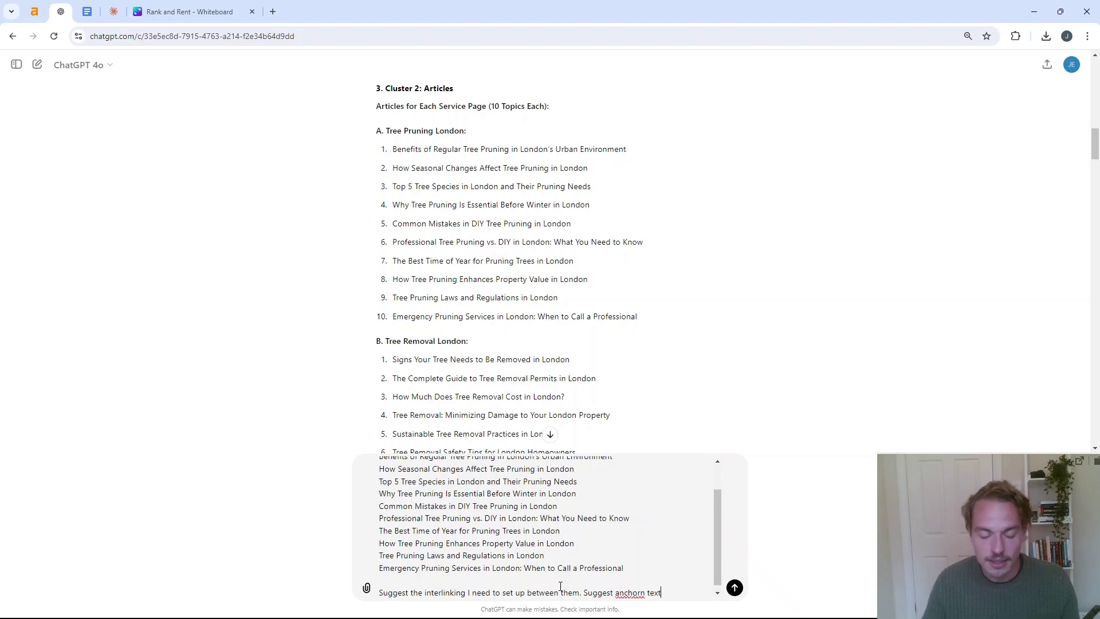
key(BackSpace)
key(BackSpace)
key(BackSpace)
key(BackSpace)
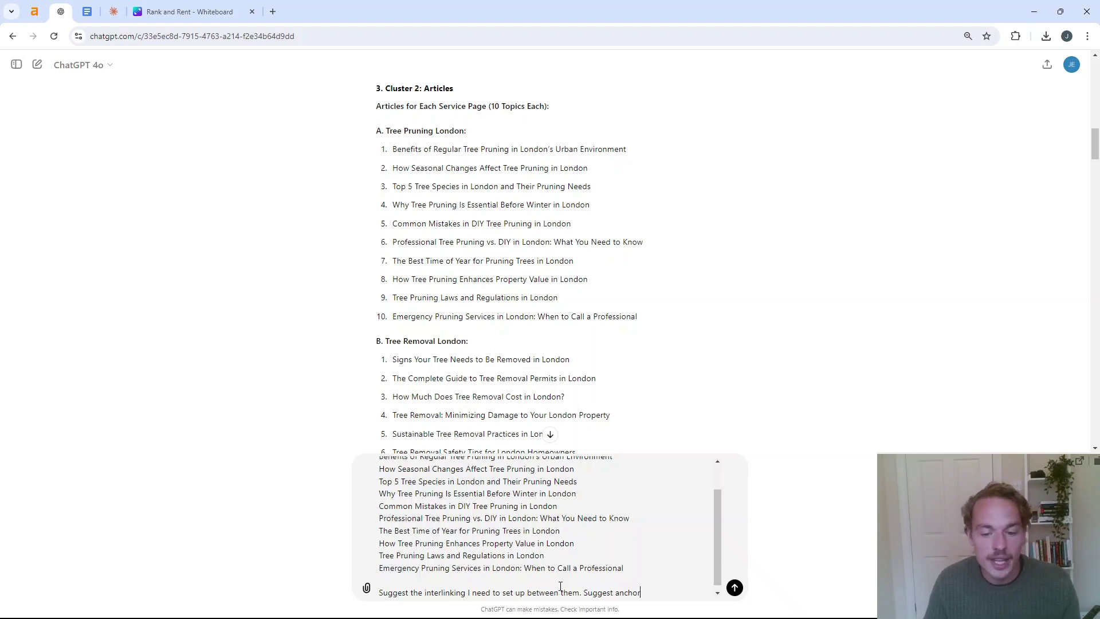
text(text)
key(Return)
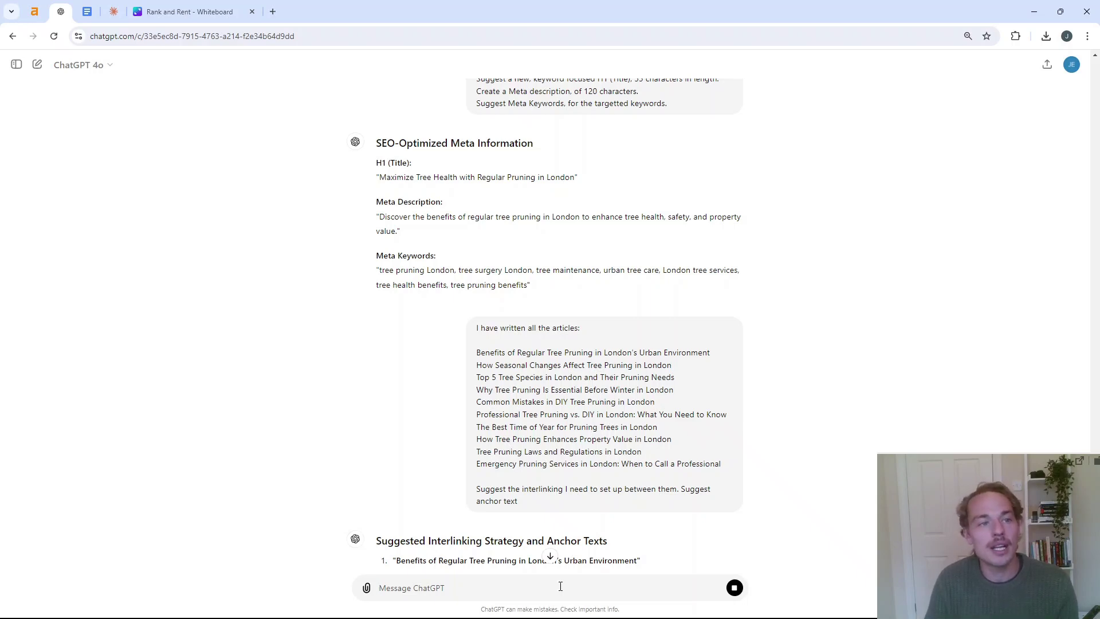
click(261, 7)
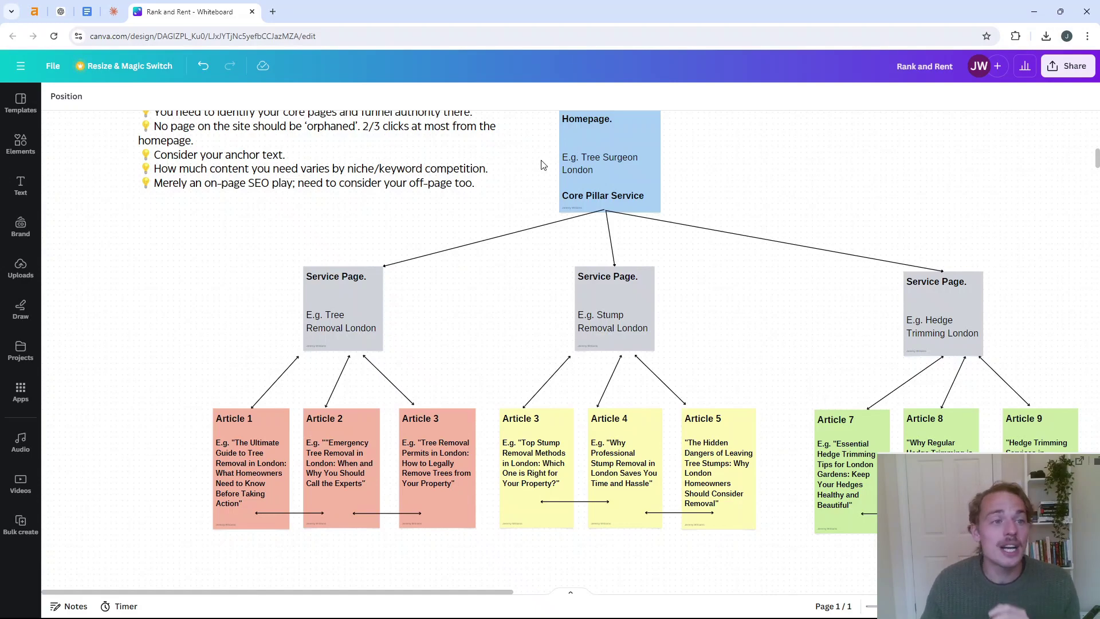
click(60, 11)
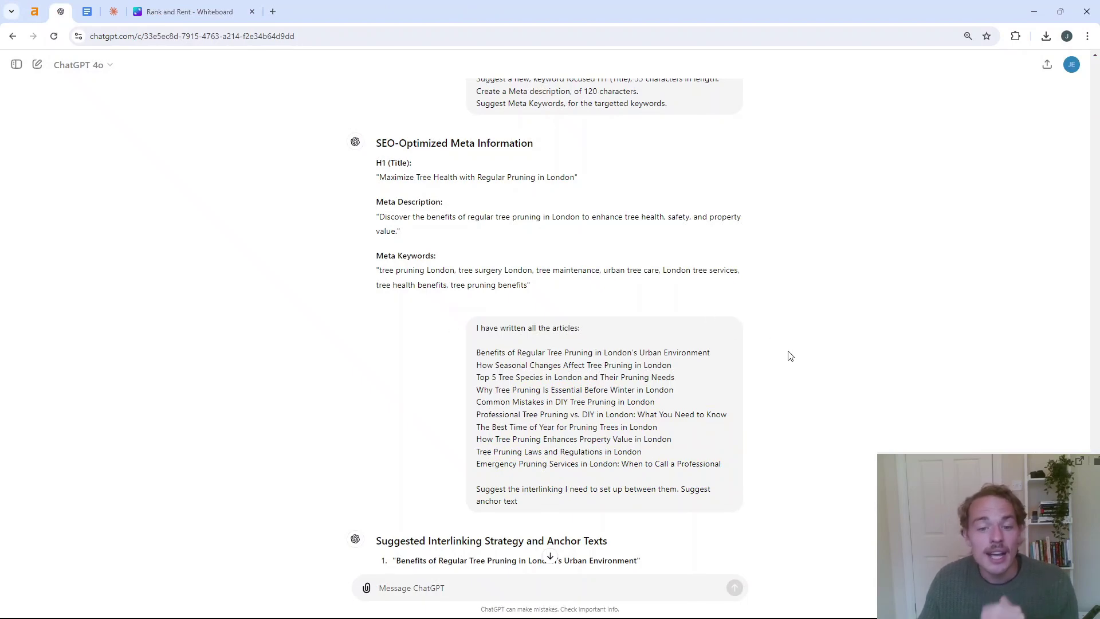
Open the Rank and Rent cheat sheet and scroll up to its Topical Authority Prompts
click(86, 9)
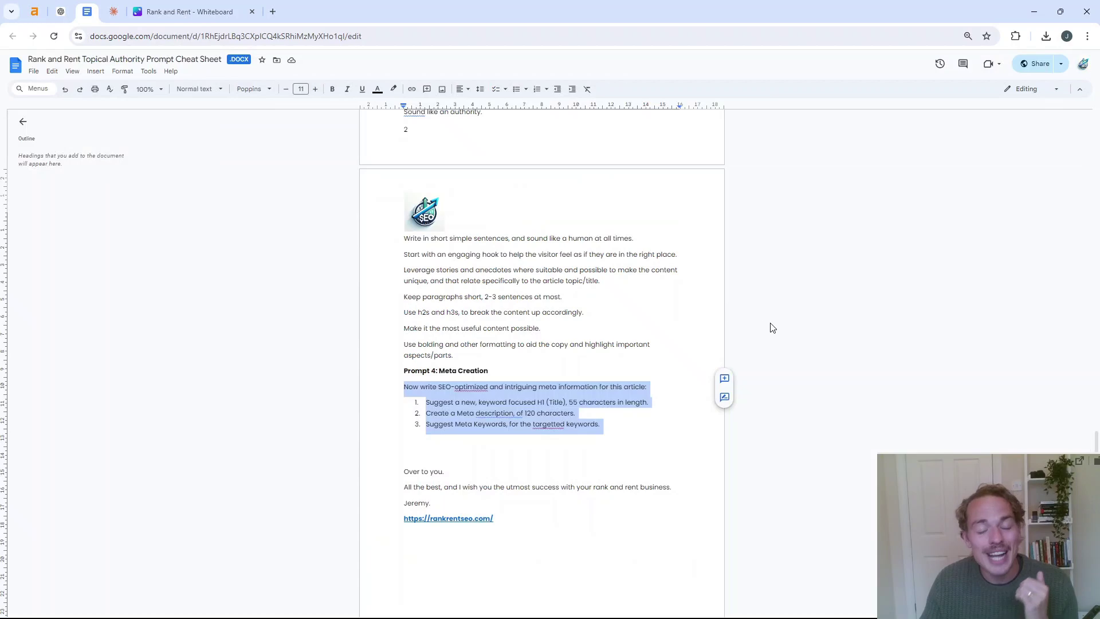
scroll(774, 329, up, 6)
scroll(778, 332, up, 3)
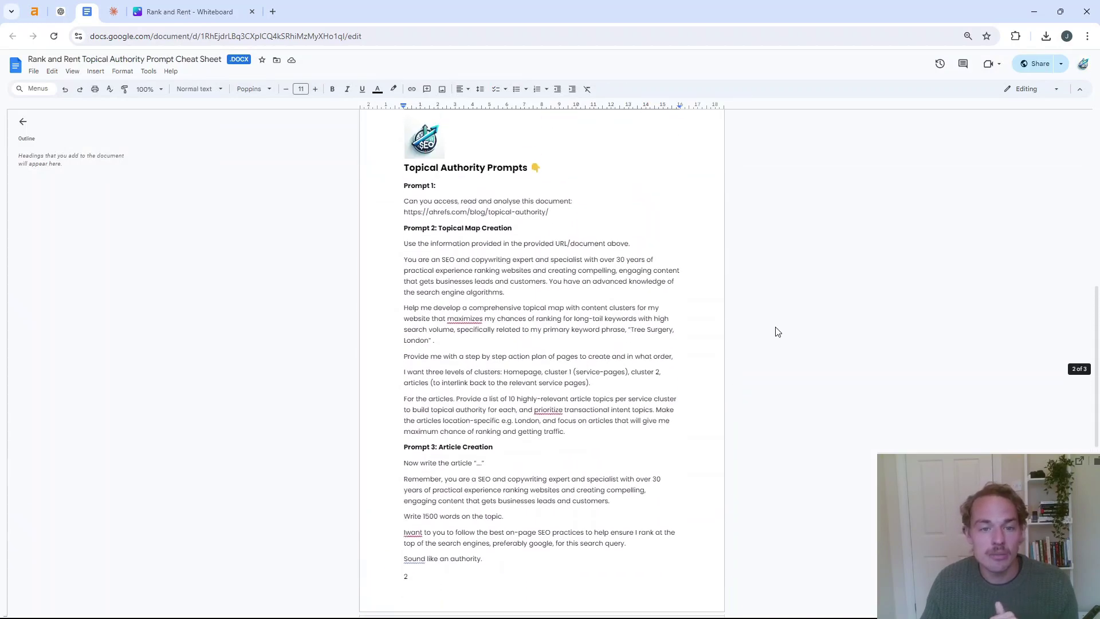